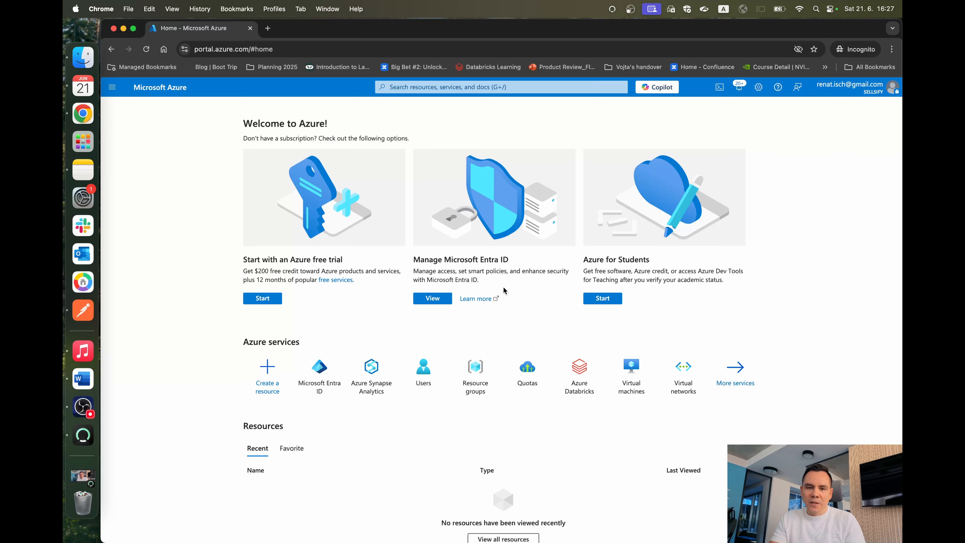
Step: Register a new application in Microsoft Entra ID named "Snowflake - resource app - SP"
left_click(319, 369)
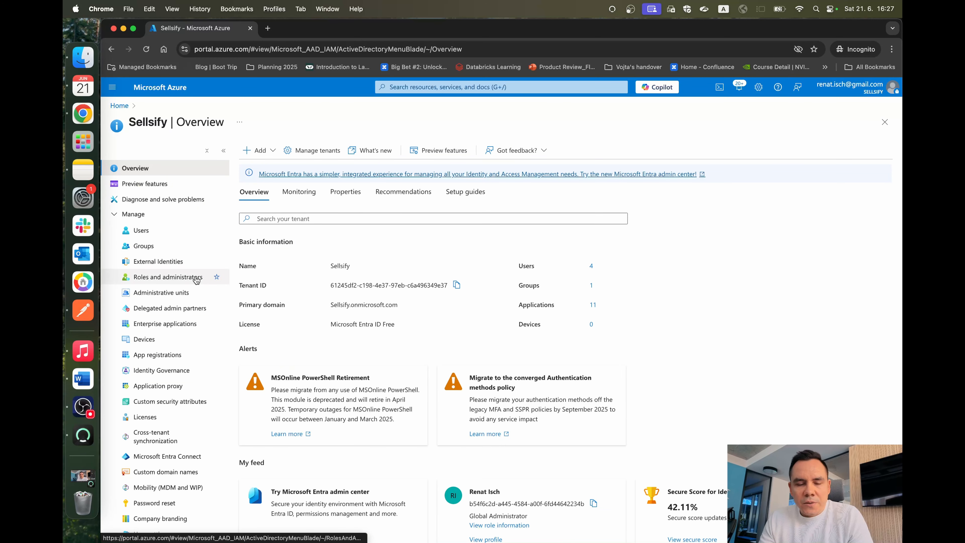
left_click(183, 357)
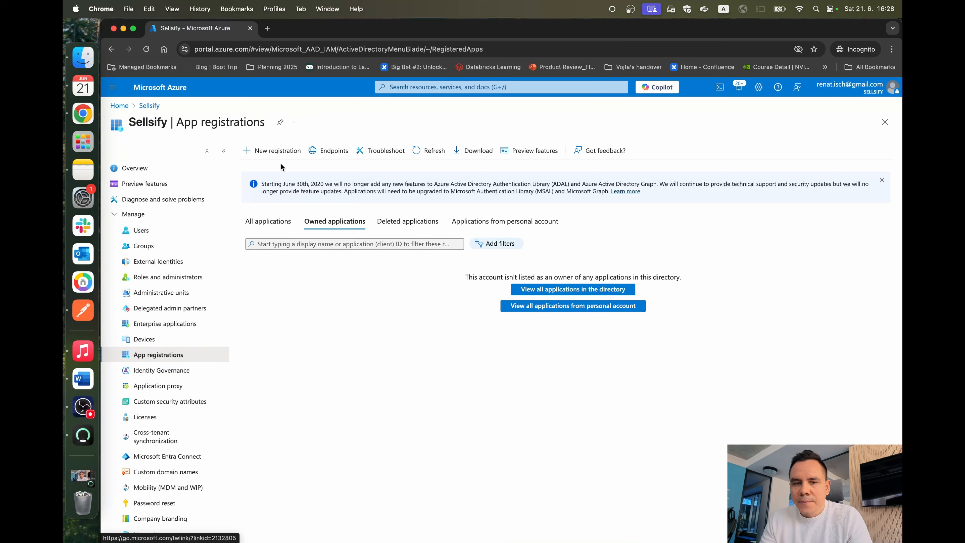
left_click(272, 151)
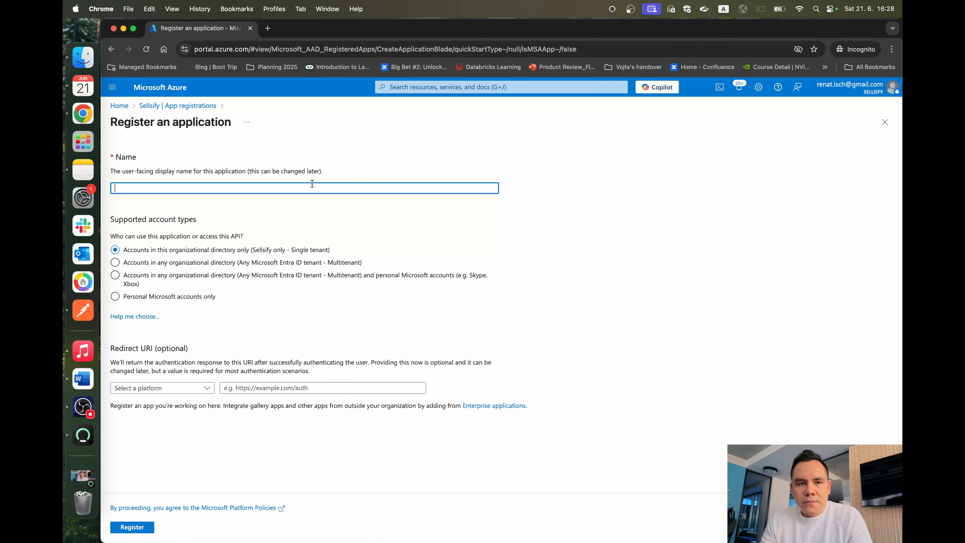
type("Sno")
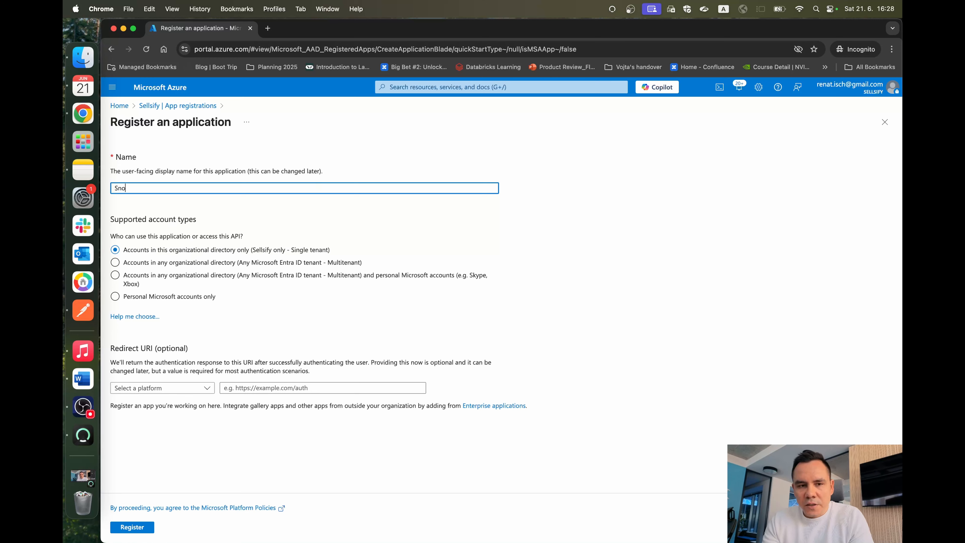
type("wflake - res")
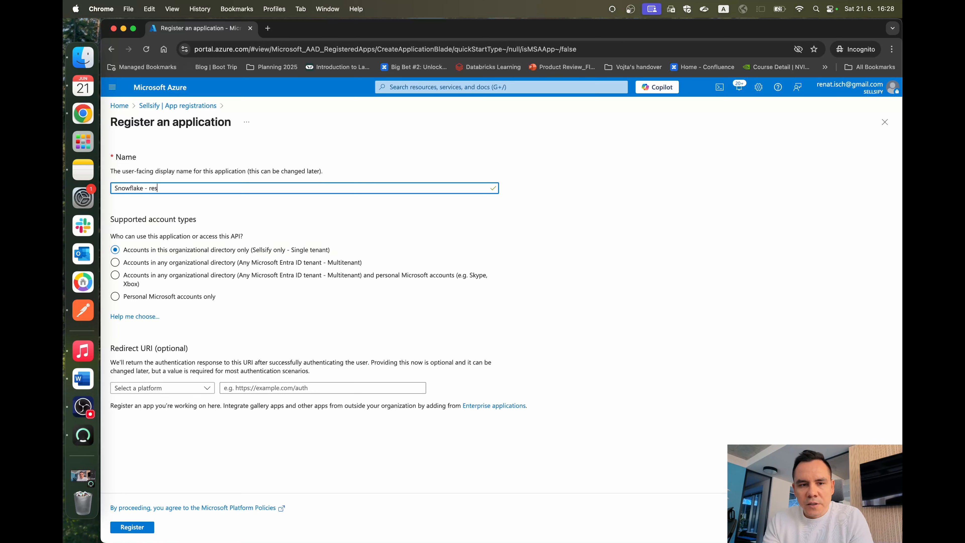
type("ource appl")
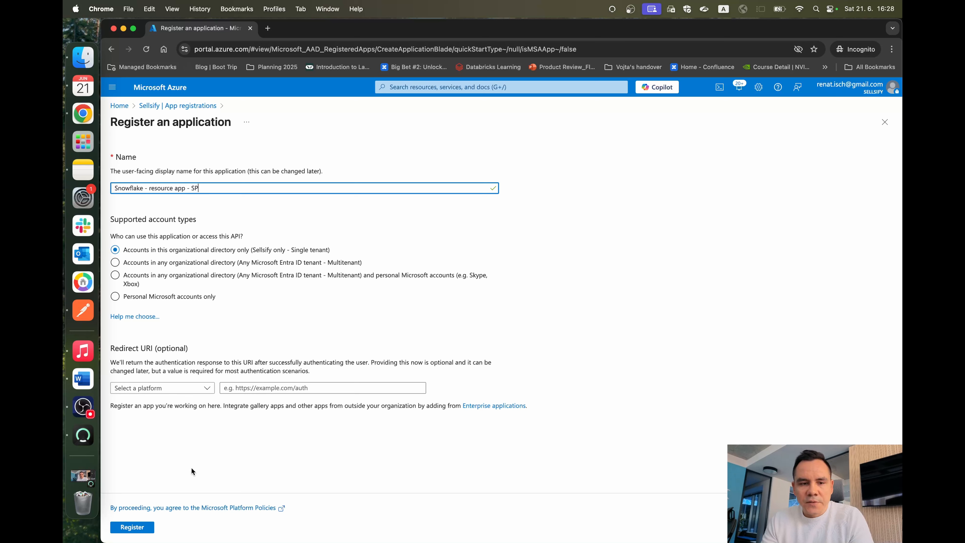
left_click(133, 527)
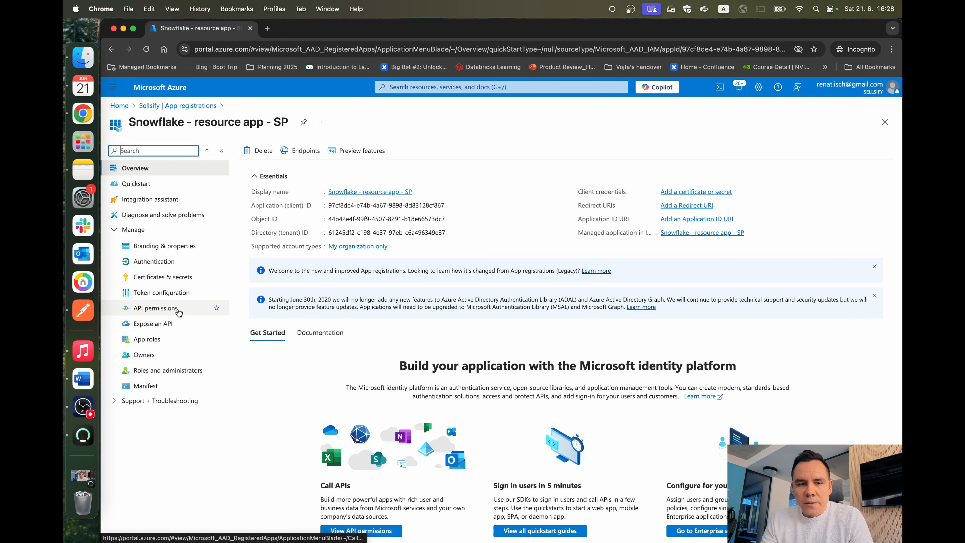
Step: Expose an API for the resource app by adding and saving the suggested application ID URI
left_click(172, 327)
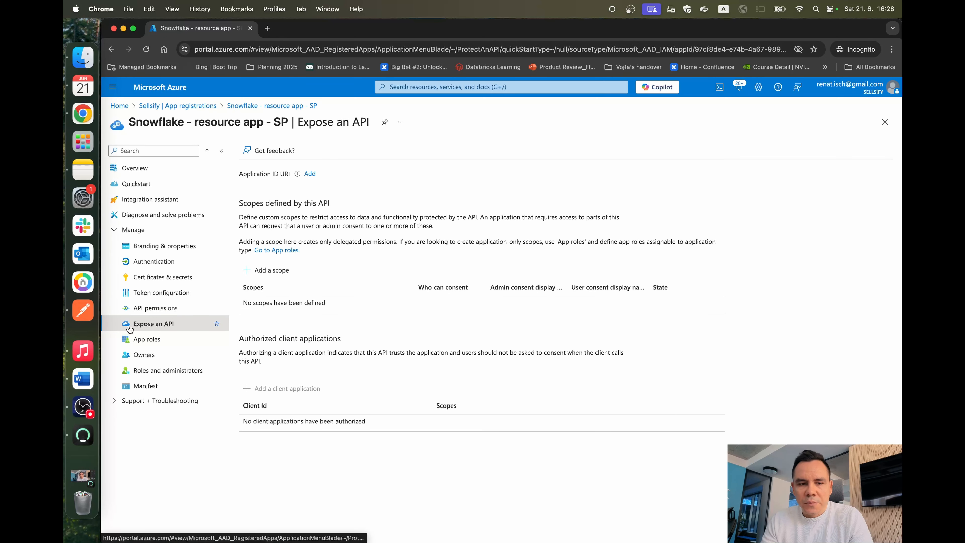
left_click(314, 174)
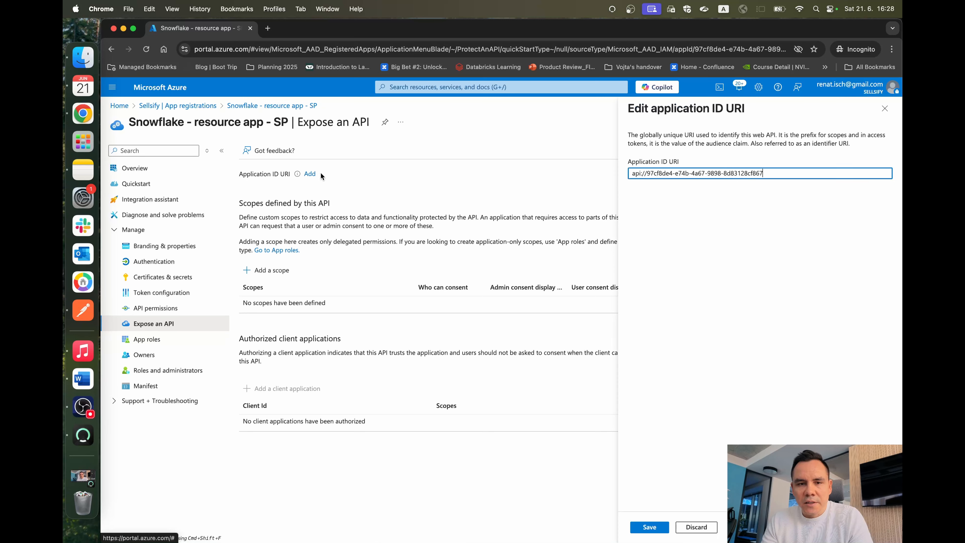
triple_click(247, 175)
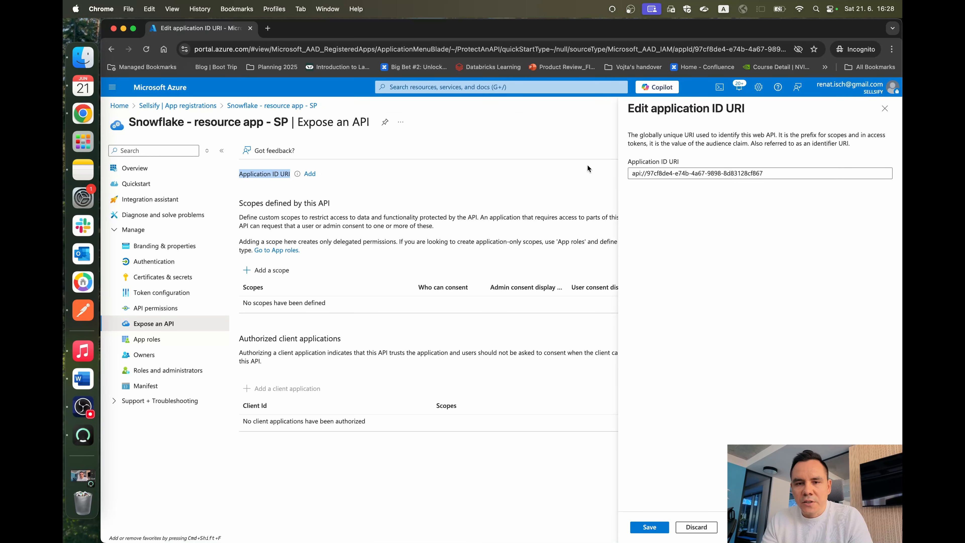
left_click_drag(669, 177, 632, 174)
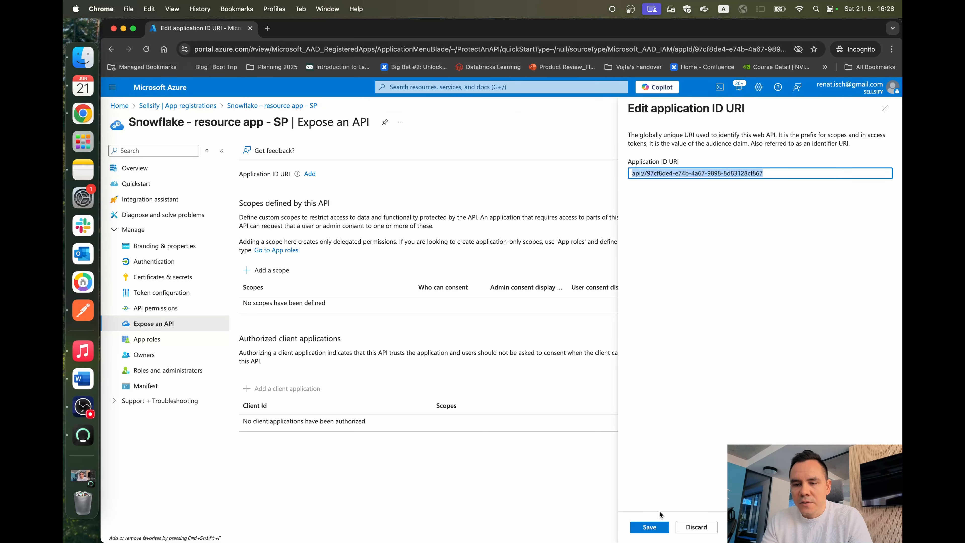
left_click(655, 528)
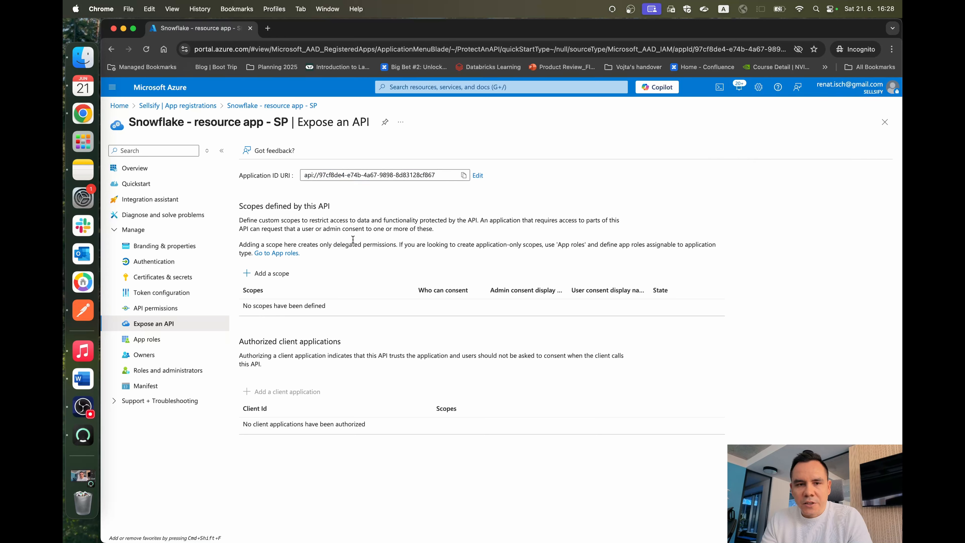
Step: Start a new app role with display name "Snowflake - SP Role" and Applications as the allowed member type
left_click(162, 345)
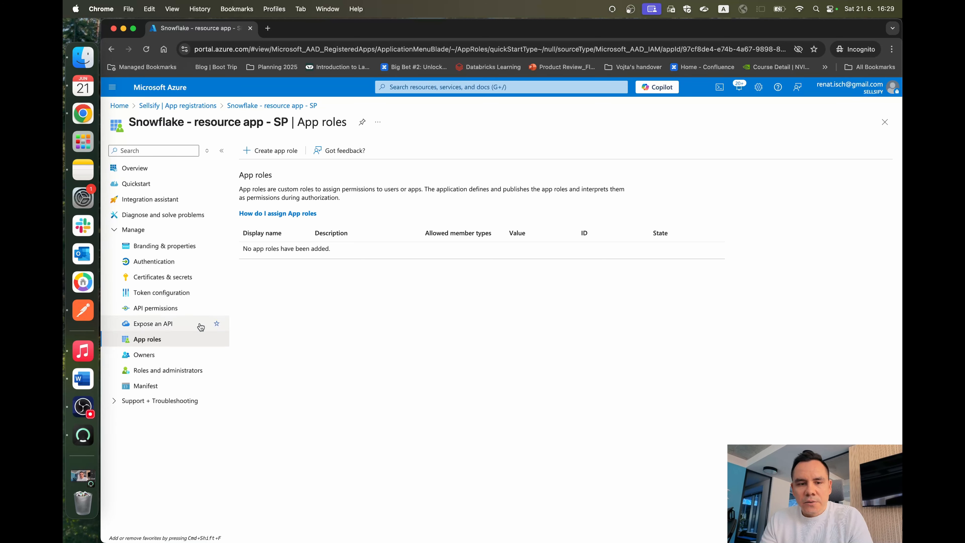
left_click(266, 150)
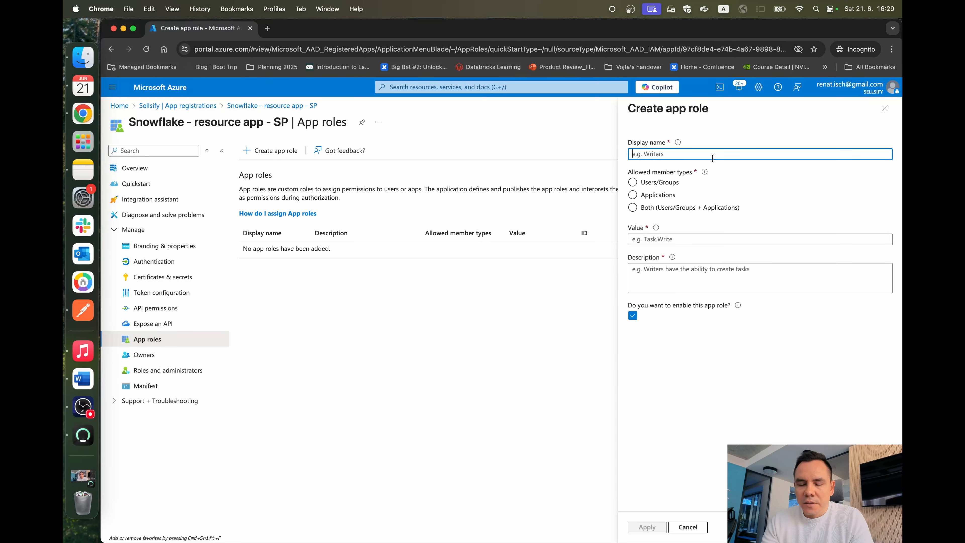
type("Snowflake")
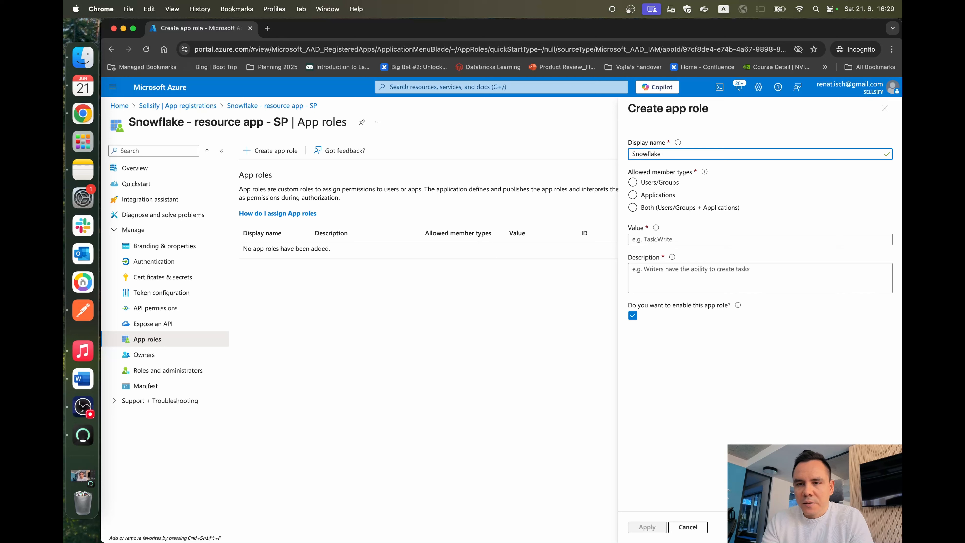
type(" - SP Role")
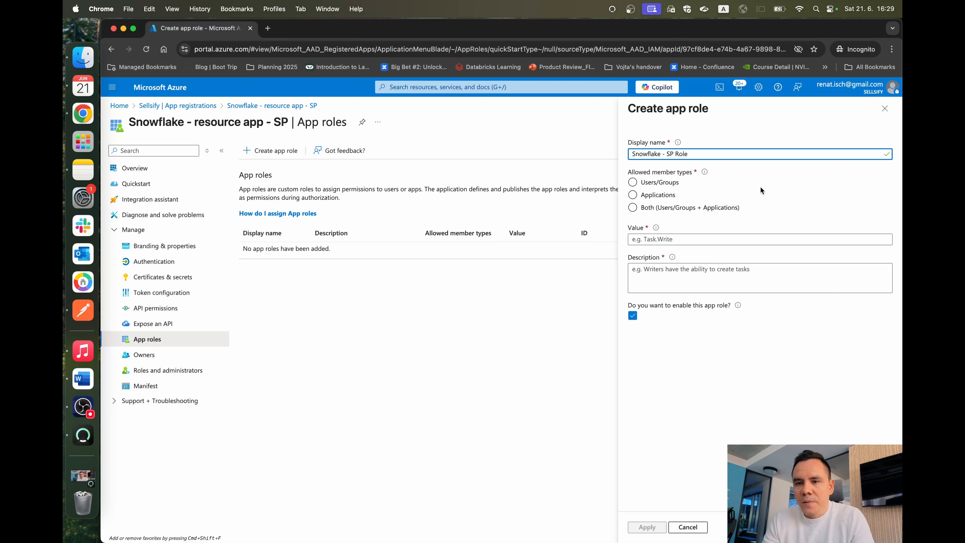
left_click(648, 181)
left_click(644, 194)
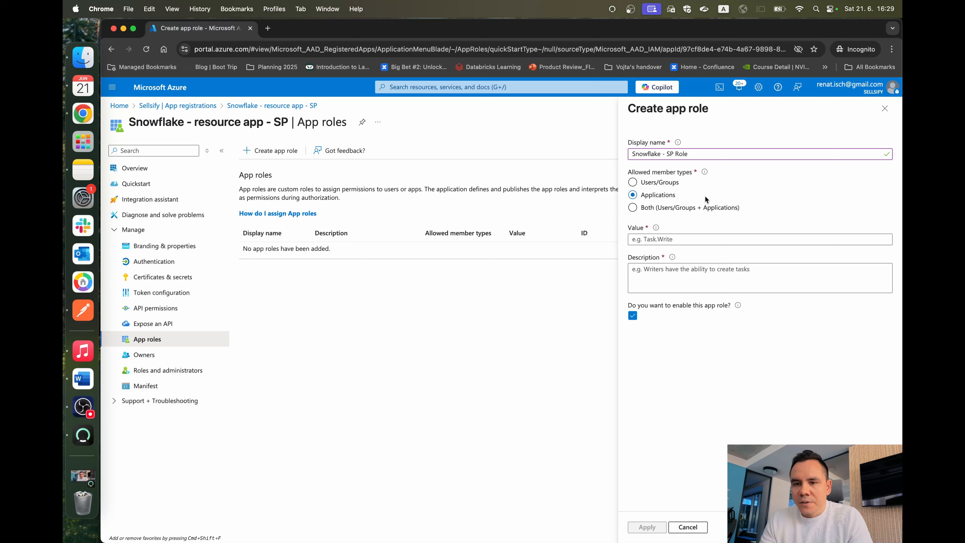
Step: Set the new app role's value to session:role:r1
left_click(688, 242)
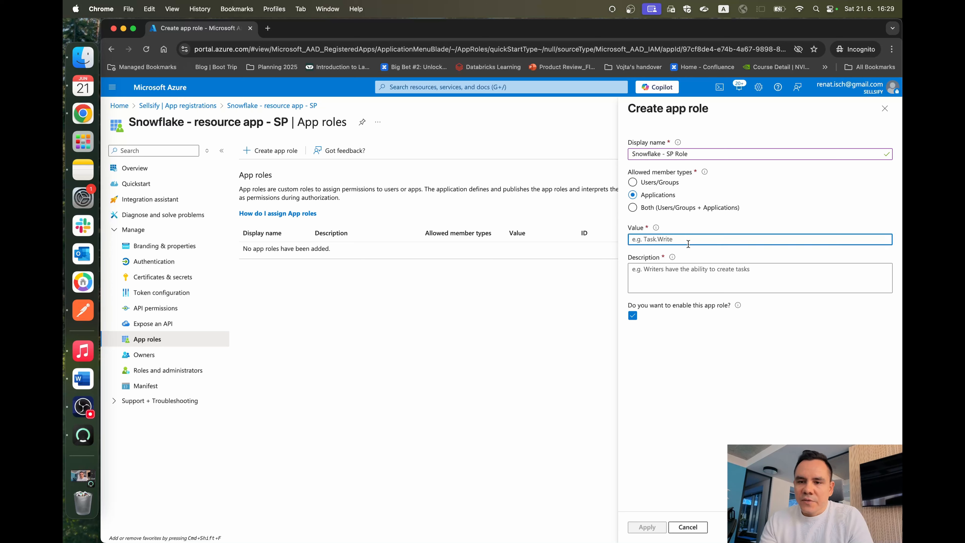
type("s")
type("esse")
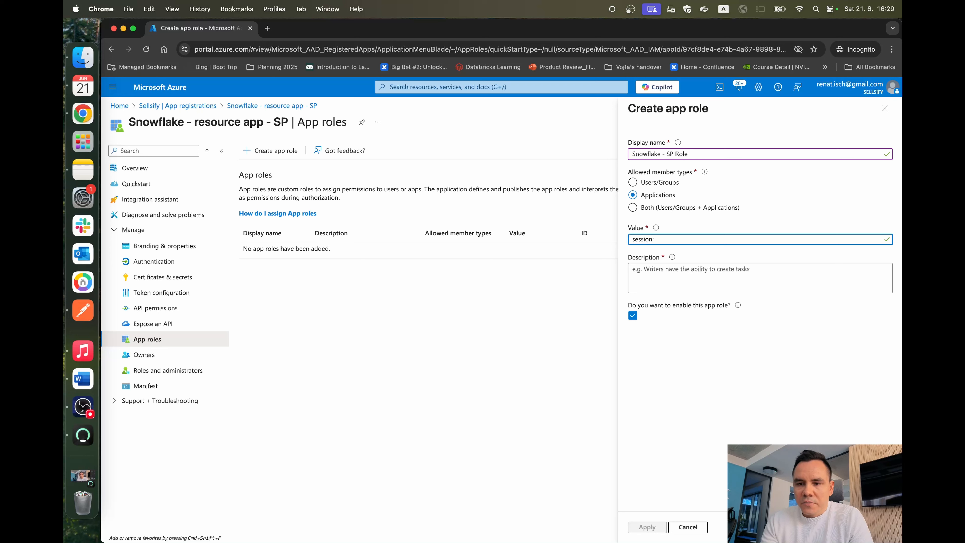
type("on:role:r1")
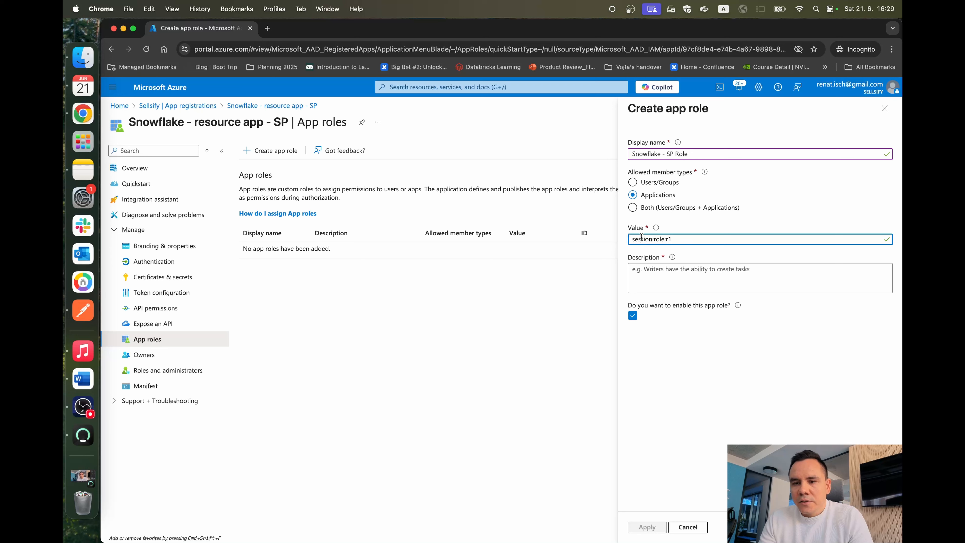
mouse_move(632, 238)
left_mouse_down()
mouse_move(699, 238)
mouse_move(632, 238)
mouse_move(688, 238)
mouse_move(631, 238)
mouse_move(650, 242)
left_mouse_up()
left_click(698, 238)
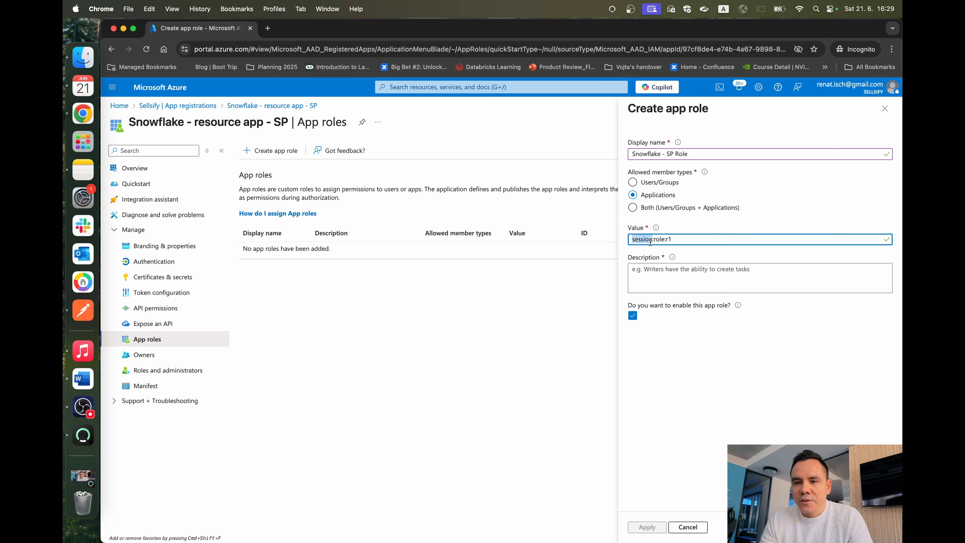
left_click(648, 239)
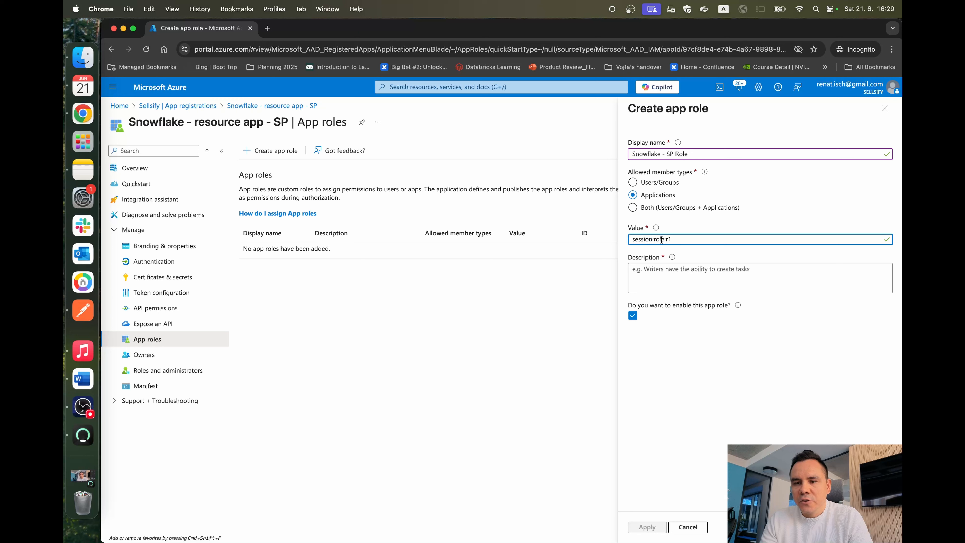
mouse_move(665, 239)
left_mouse_down()
mouse_move(633, 238)
mouse_move(675, 240)
left_mouse_up()
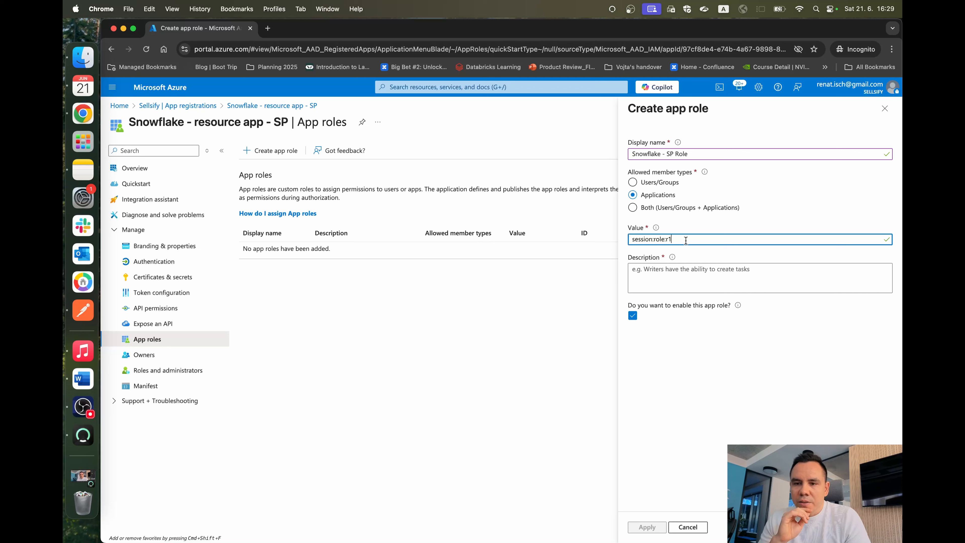
Step: Reuse the display name "Snowflake - SP Role" as the role's description and create the app role
key("shift+Tab")
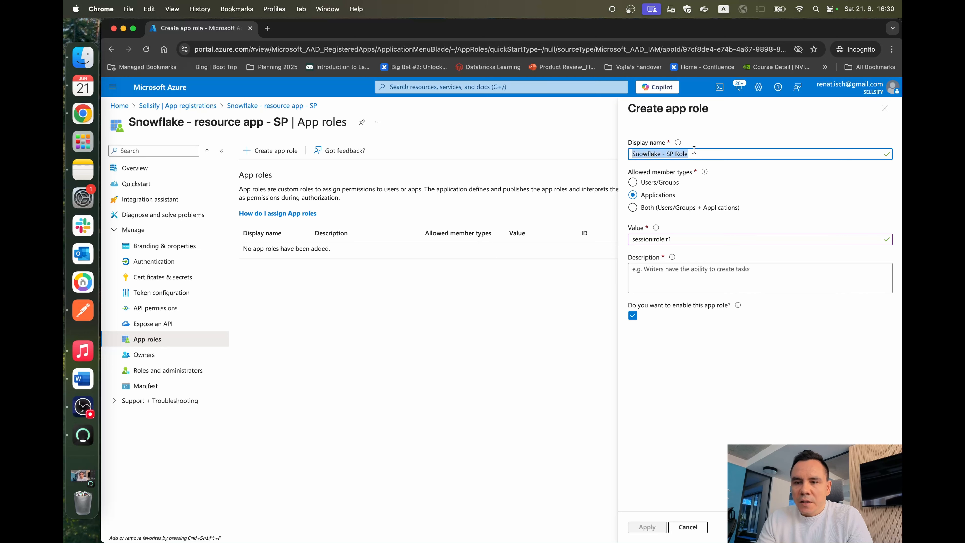
key("cmd+c")
left_click(682, 265)
key("cmd+v")
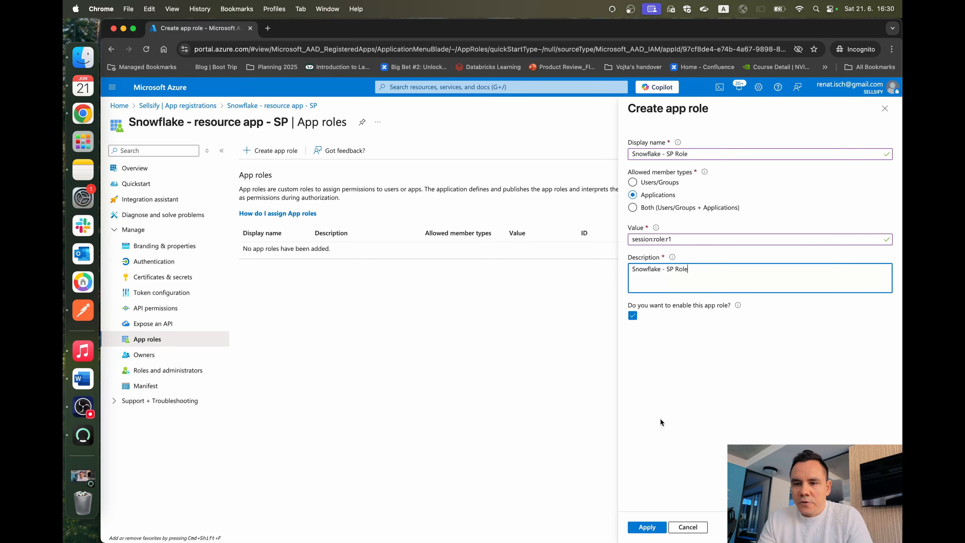
left_click(645, 530)
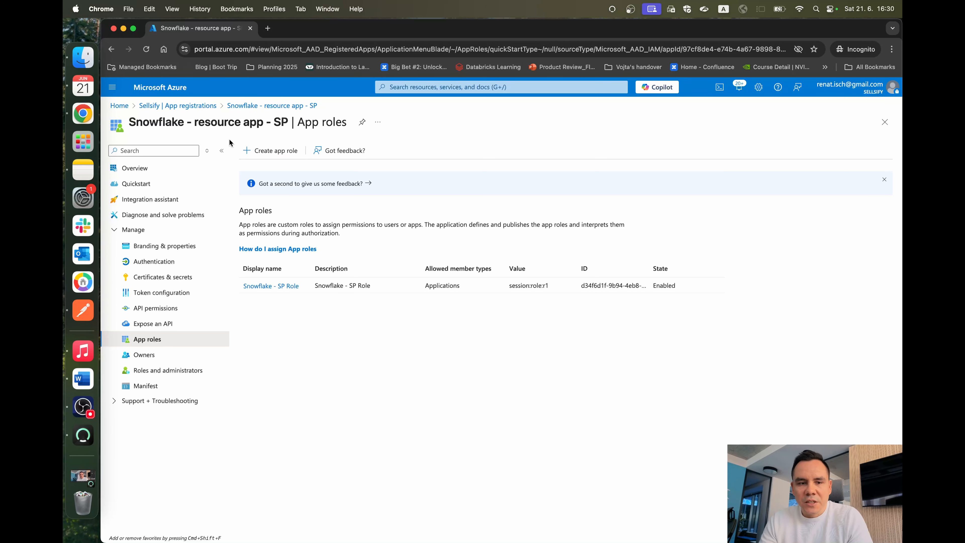
Step: Search all app registrations for "snowflake", open the resource app and select its name
left_click(197, 109)
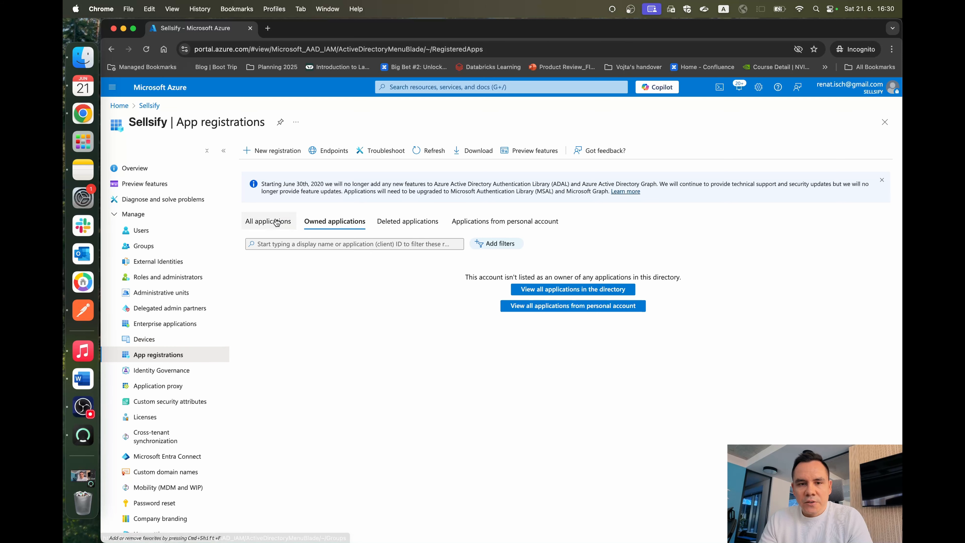
left_click(276, 150)
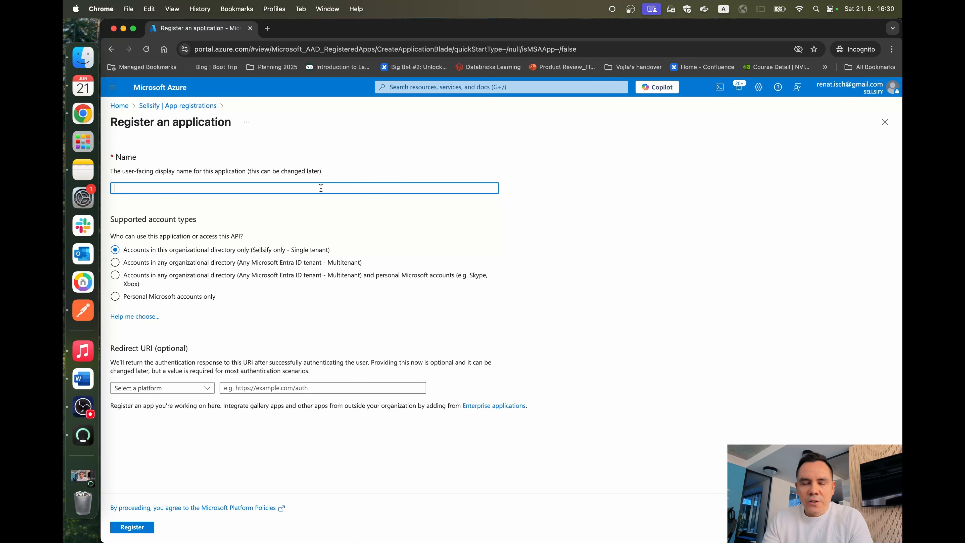
left_click(182, 105)
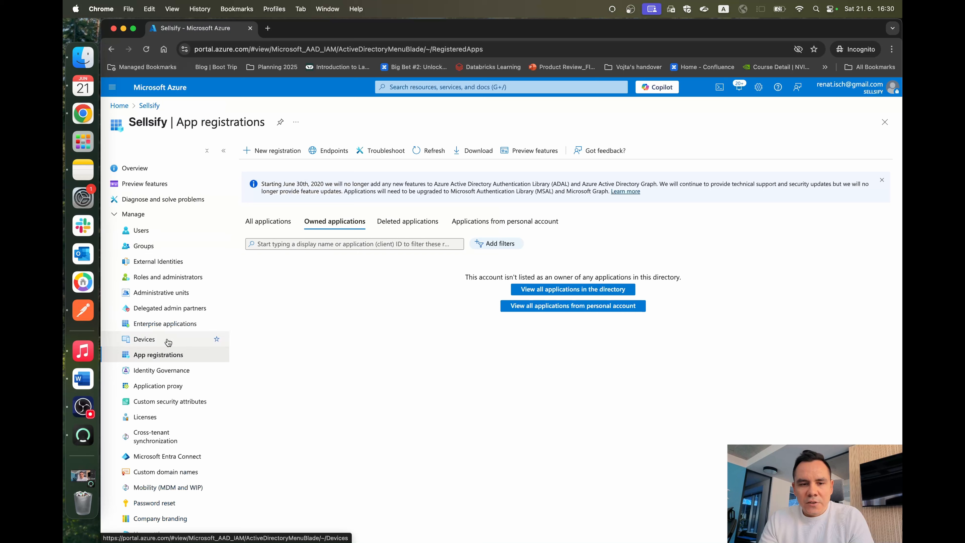
left_click(268, 221)
left_click(357, 244)
type("snowflake")
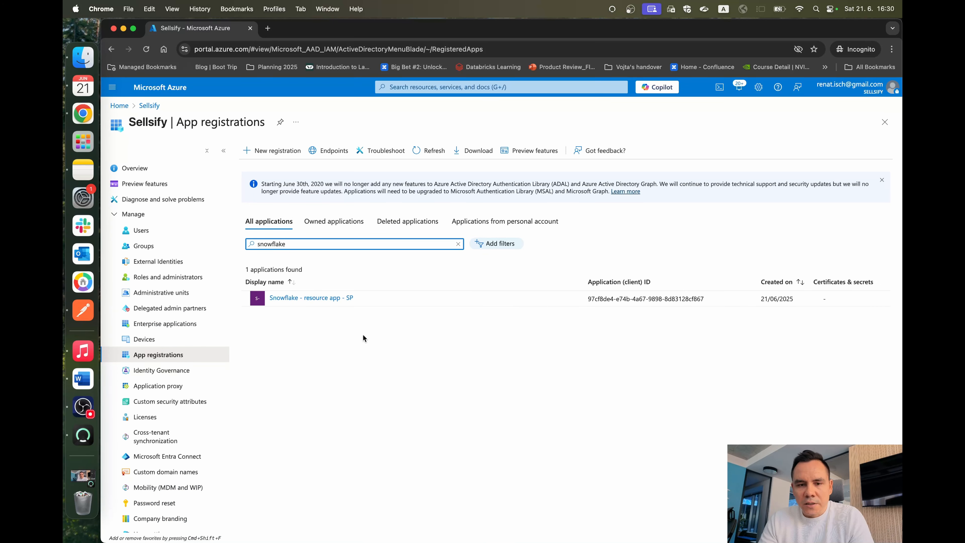
left_click(351, 298)
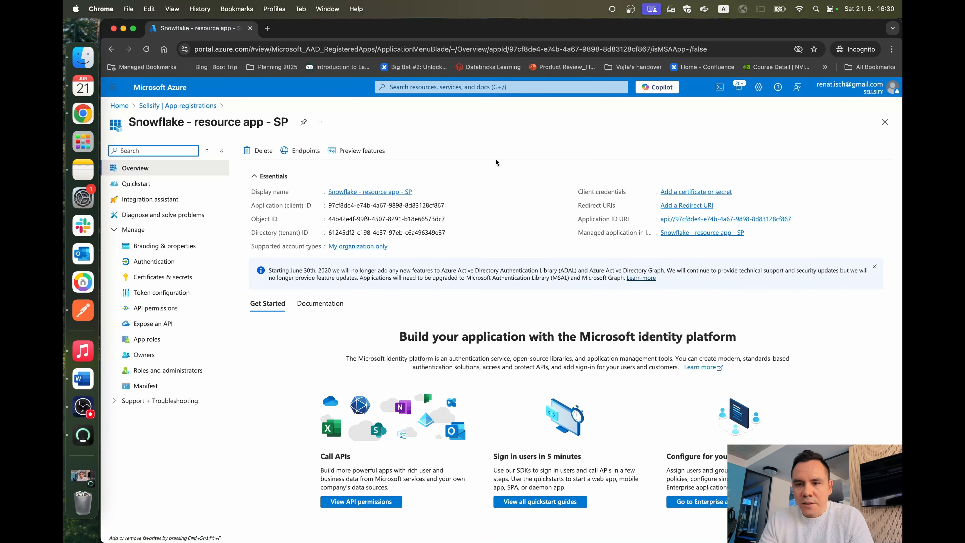
left_click_drag(129, 122, 292, 121)
Step: Start registering another application named "Snowflake - client app - SP" with Public client/native as the redirect URI platform
left_click(177, 105)
left_click(276, 151)
left_click(266, 188)
type("Snowflake - client app - SP")
left_click(163, 388)
left_click(174, 401)
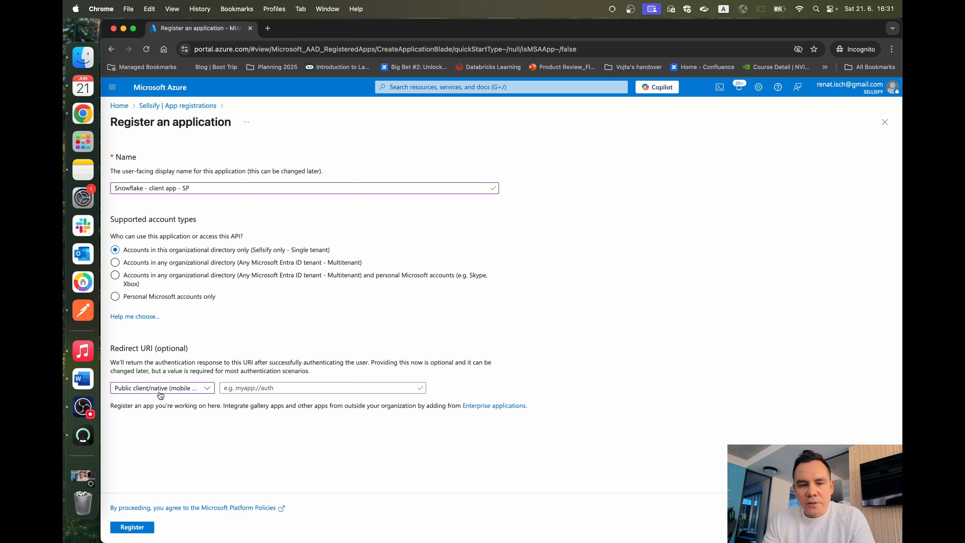
Step: Enter a localhost redirect URI with port 8080 for the new client application
left_click(255, 392)
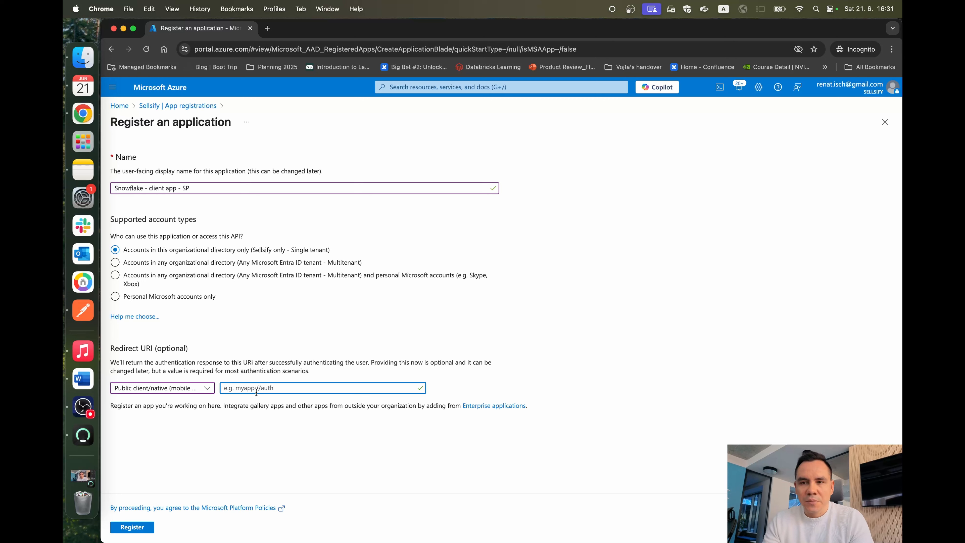
type("http:localhost:")
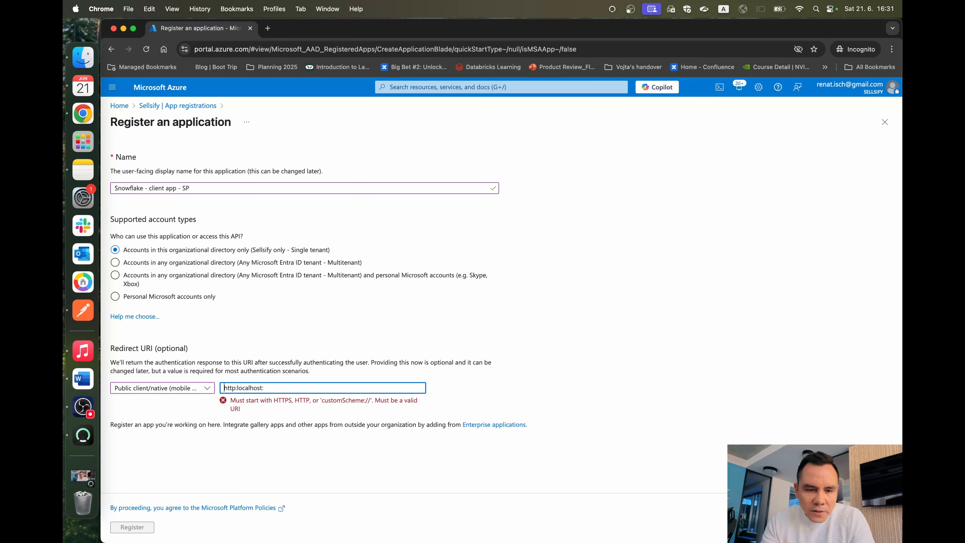
left_click(232, 387)
type("//")
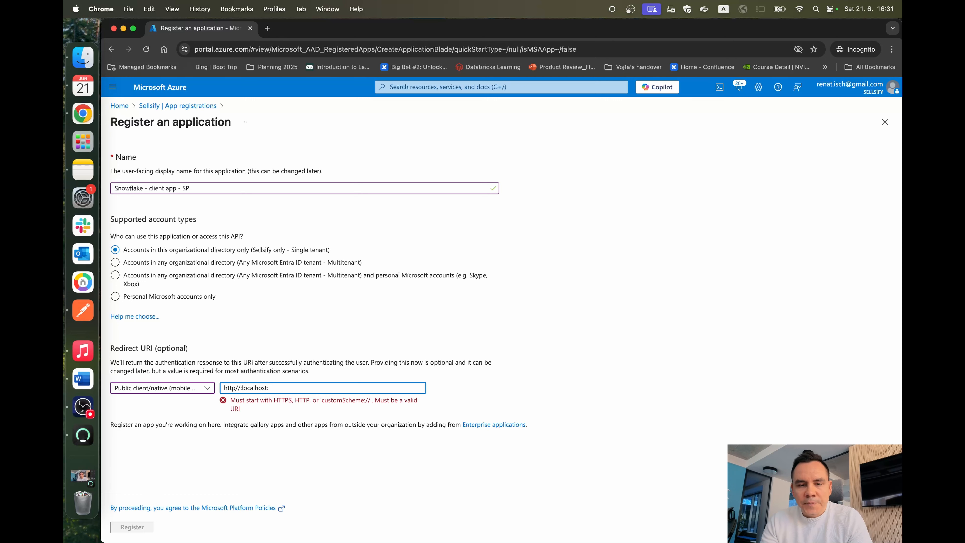
type("8080")
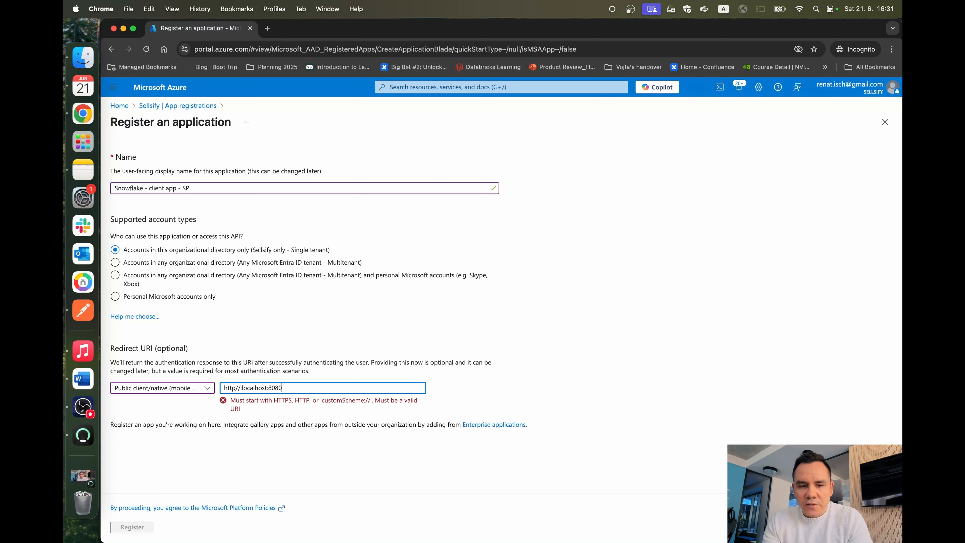
left_click(433, 341)
double_click(354, 382)
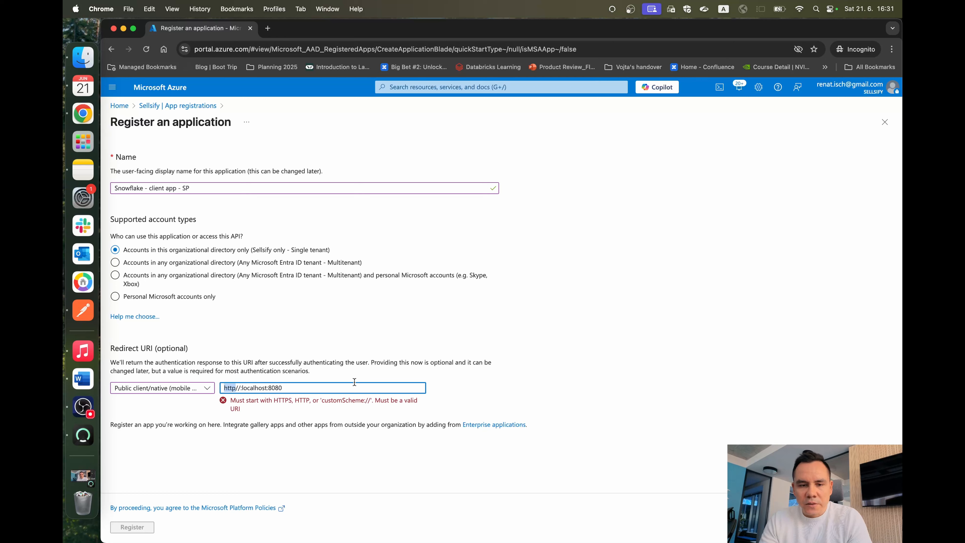
key("Right")
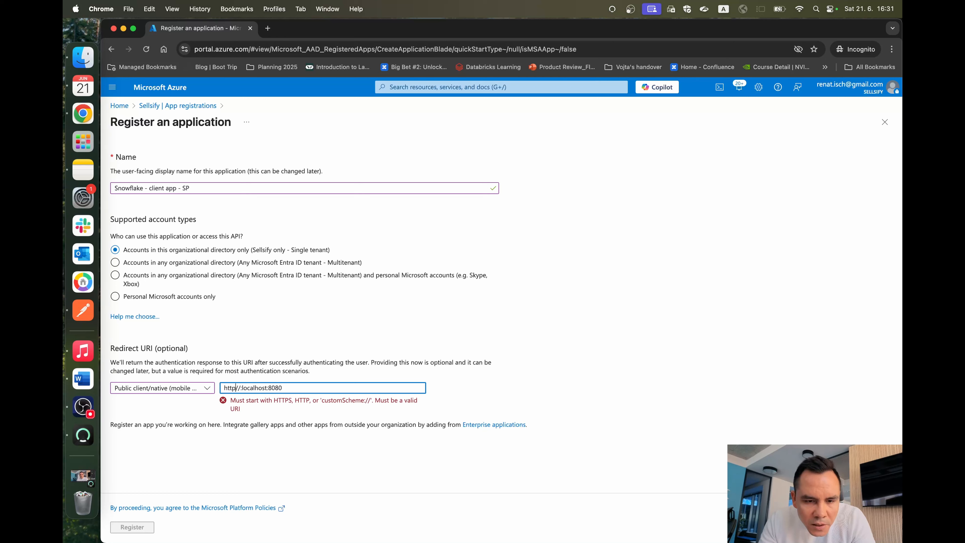
type(":")
key("Right")
key("Right")
key("Right")
key("BackSpace")
key("super+Right")
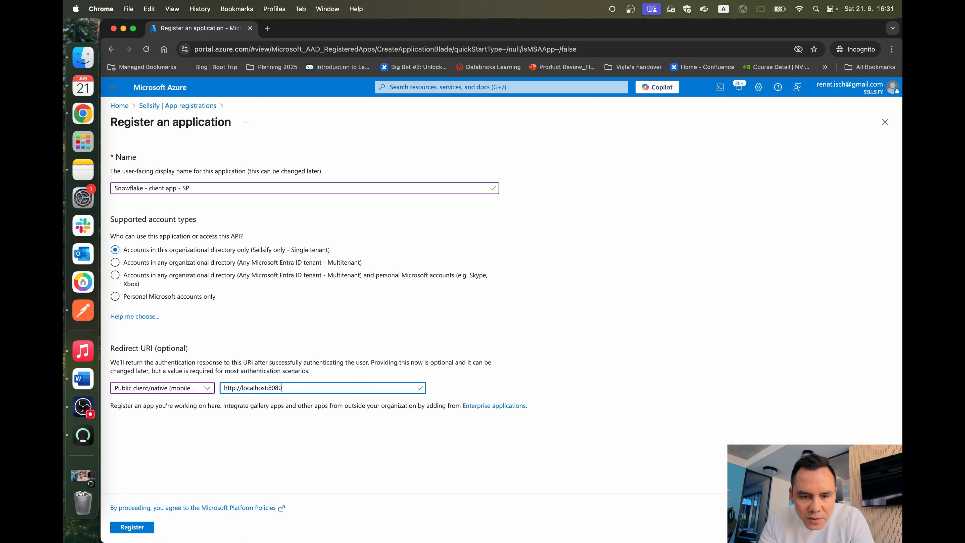
mouse_move(240, 387)
left_mouse_down()
mouse_move(291, 387)
mouse_move(223, 386)
left_mouse_up()
double_click(291, 387)
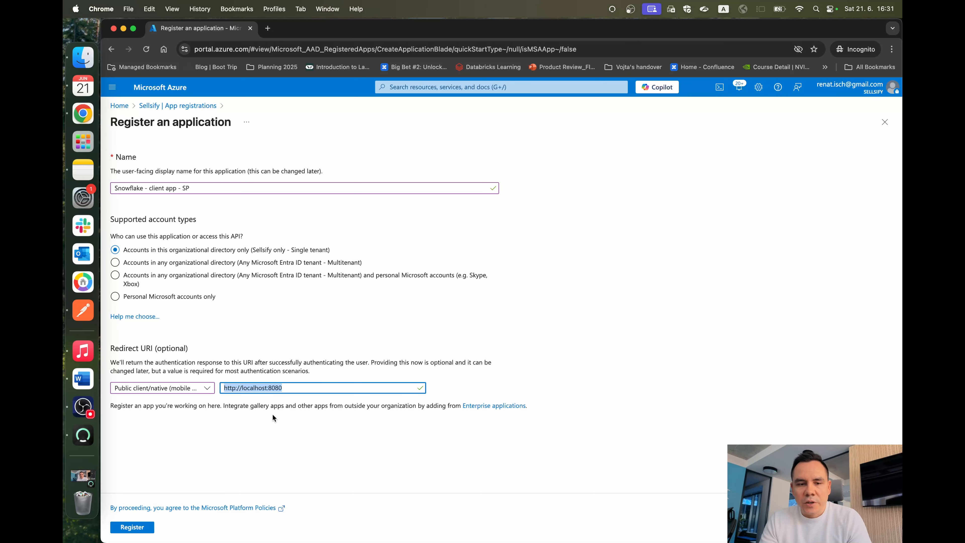
left_click(132, 527)
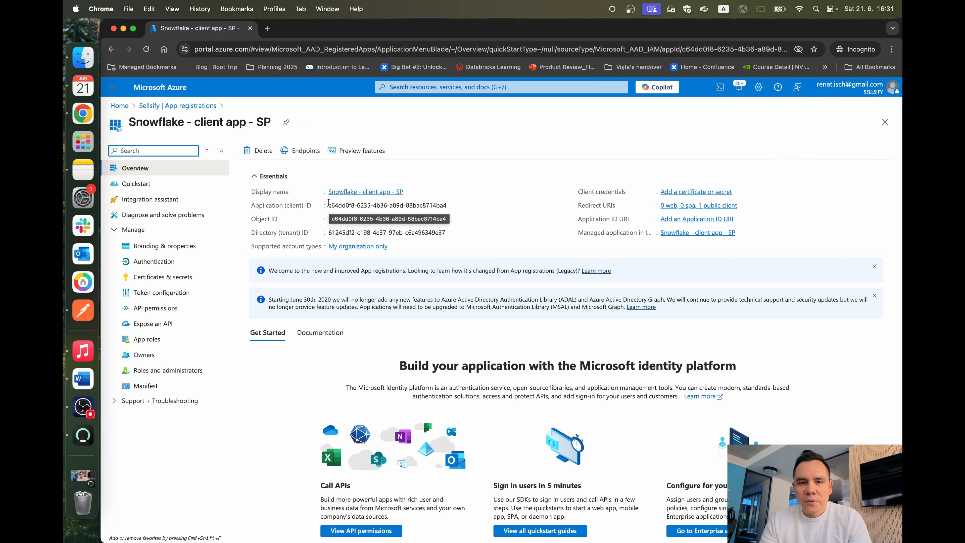
Step: Copy the new app's application (client) ID and paste it as client_id in the "Snowflake inputs" note in Notes
left_click(458, 204)
key("ctrl+Up")
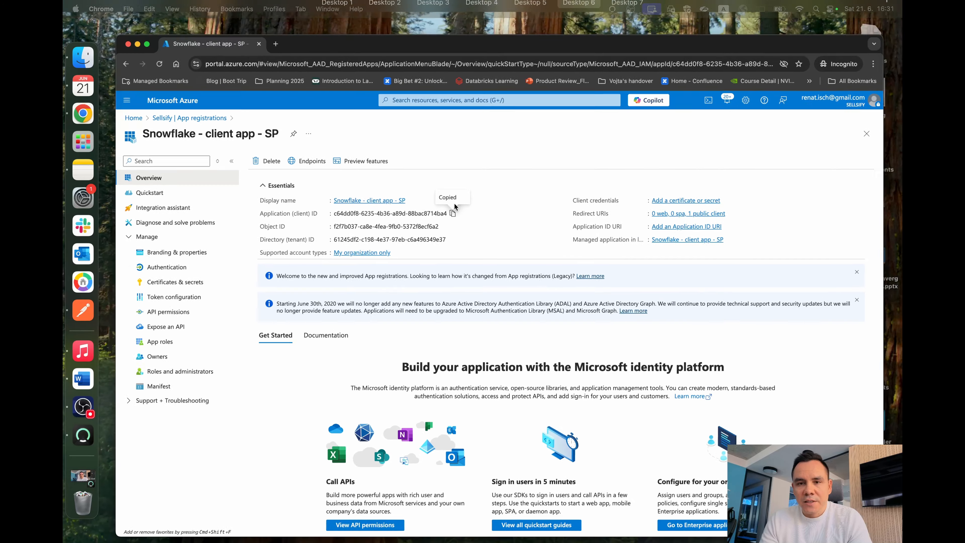
left_click(612, 46)
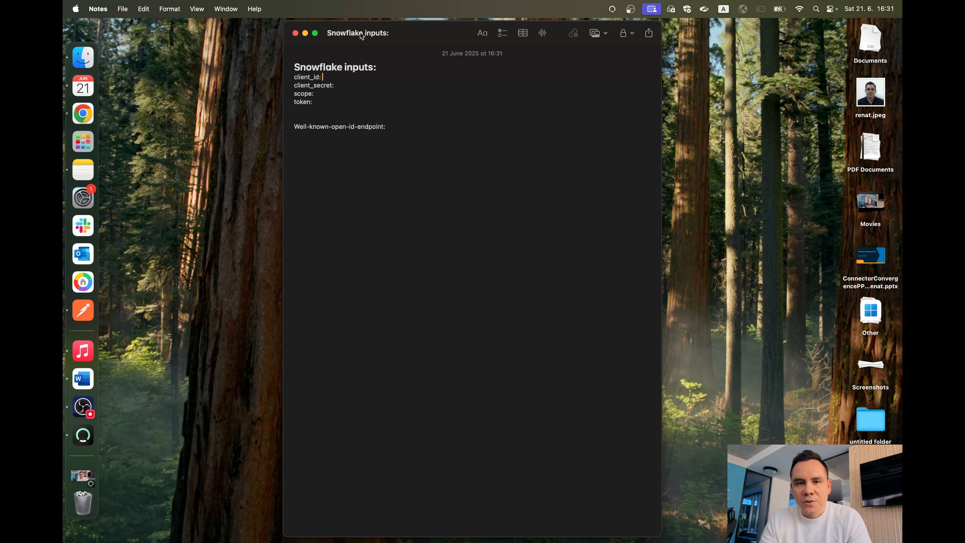
key("super+v")
left_click(357, 93)
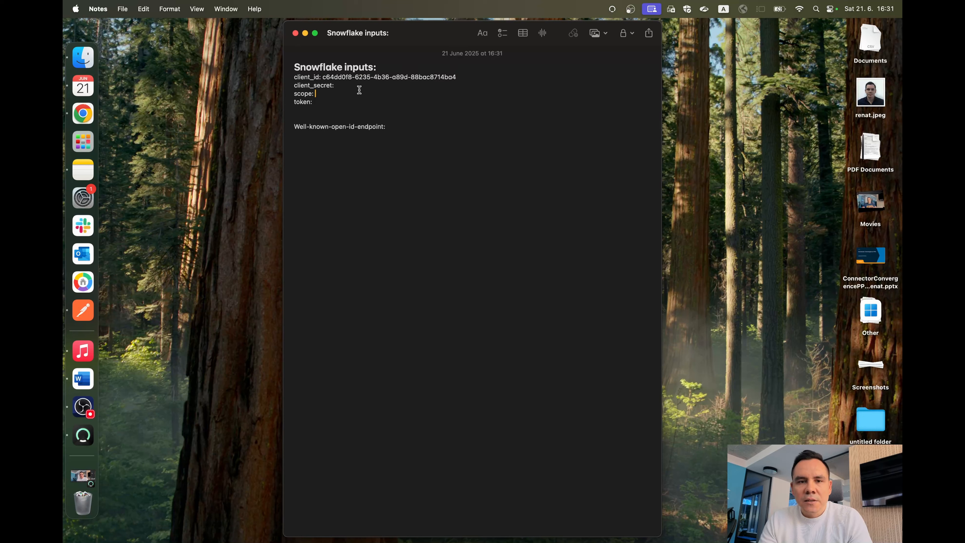
left_click_drag(359, 90, 279, 80)
double_click(380, 138)
left_click(339, 77)
double_click(312, 85)
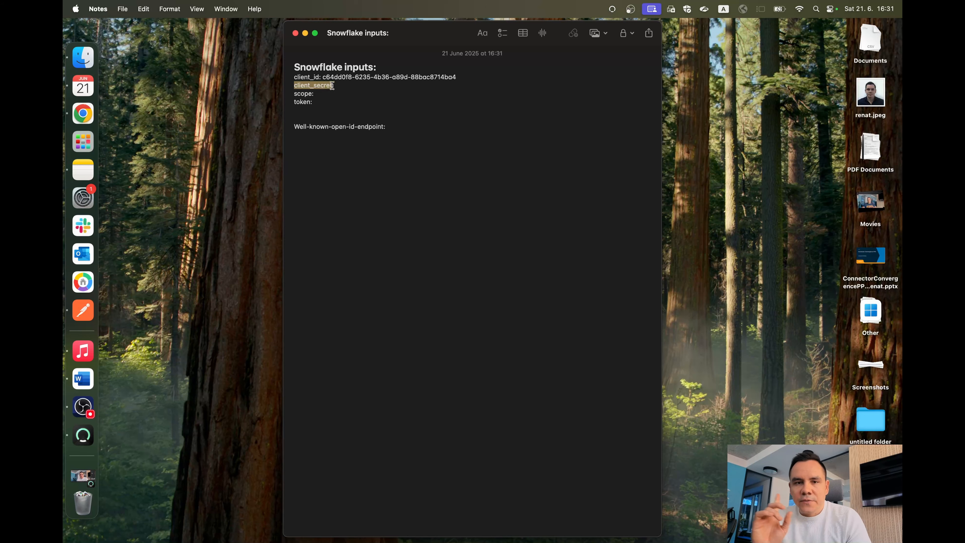
left_click(358, 90)
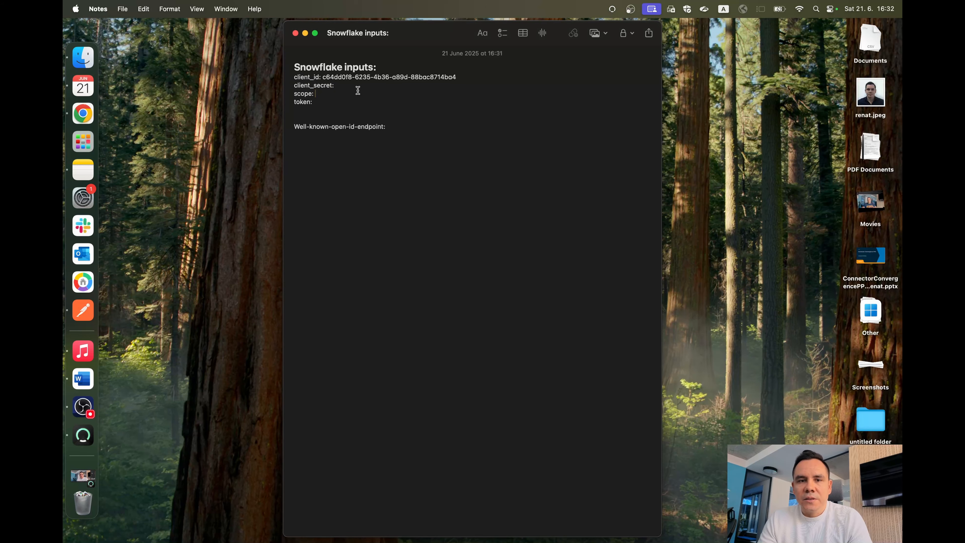
Step: Switch back to the Azure portal in Chrome and add a client secret described as "Secret 1" to the client app
key("ctrl+Right")
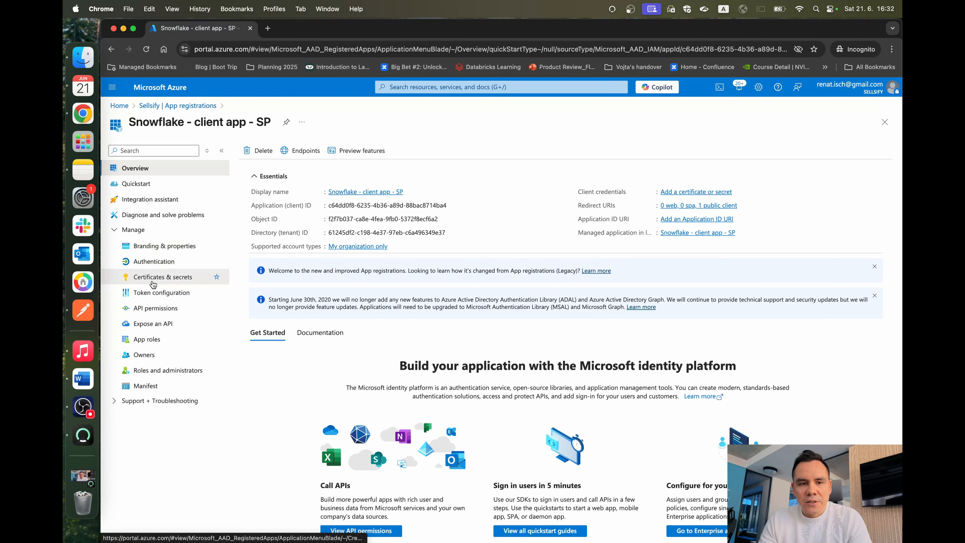
left_click(163, 277)
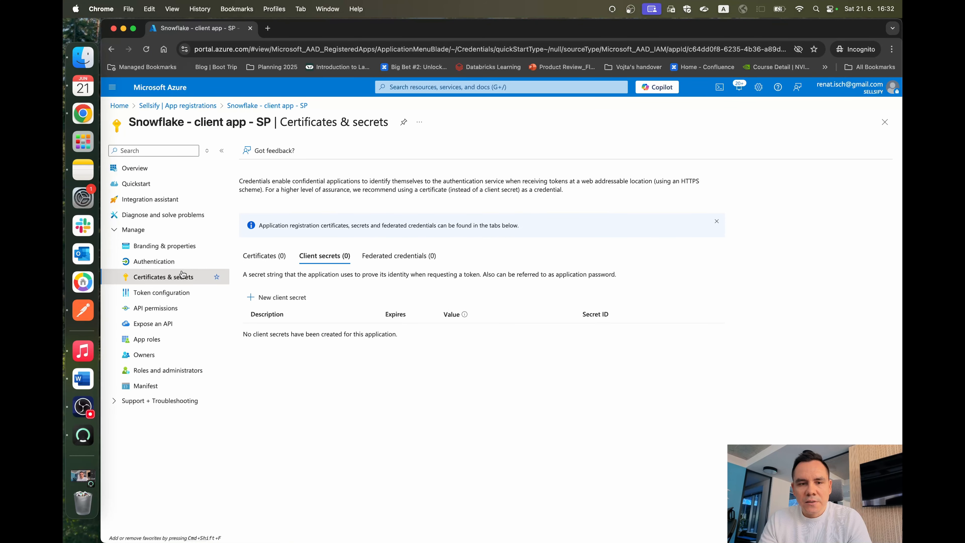
left_click(282, 298)
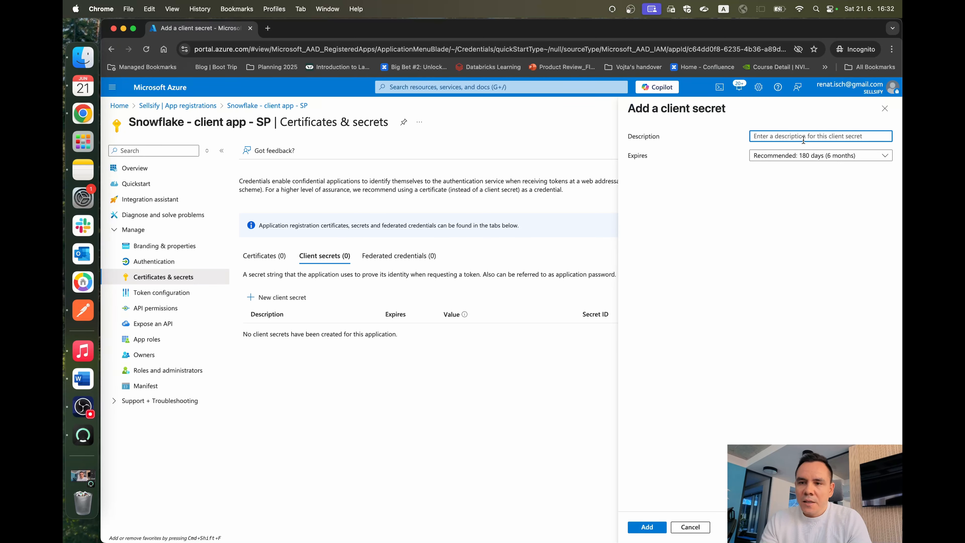
type("S3")
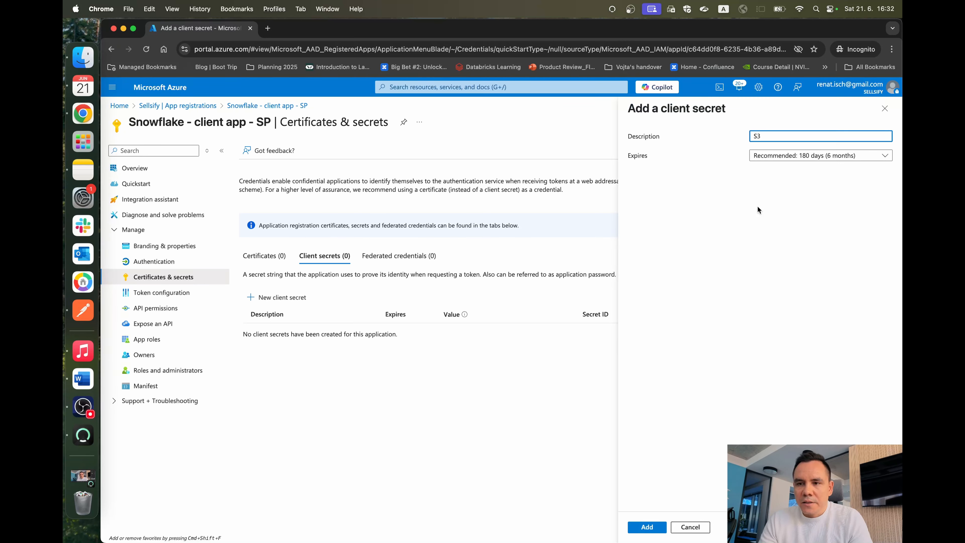
key("BackSpace")
key("BackSpace")
type("Secret ")
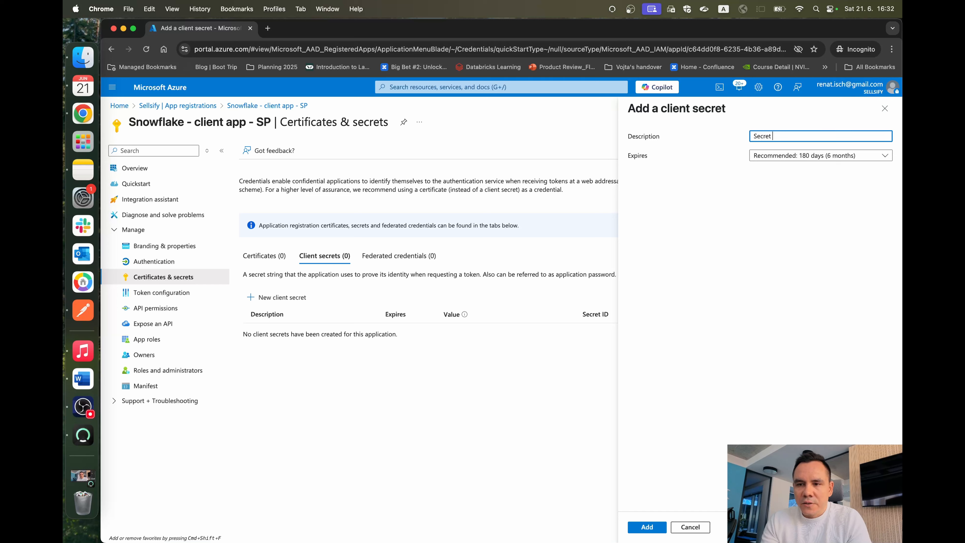
type("1")
left_click(637, 532)
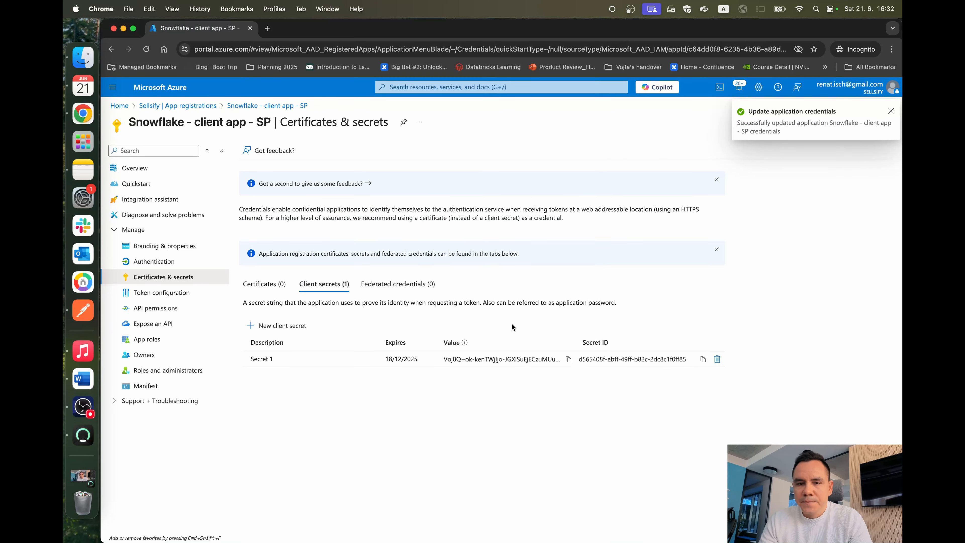
Step: Copy the new client secret's value and paste it as client_secret in the "Snowflake inputs" note in Notes
left_click(568, 359)
key("super+Tab")
left_click(391, 85)
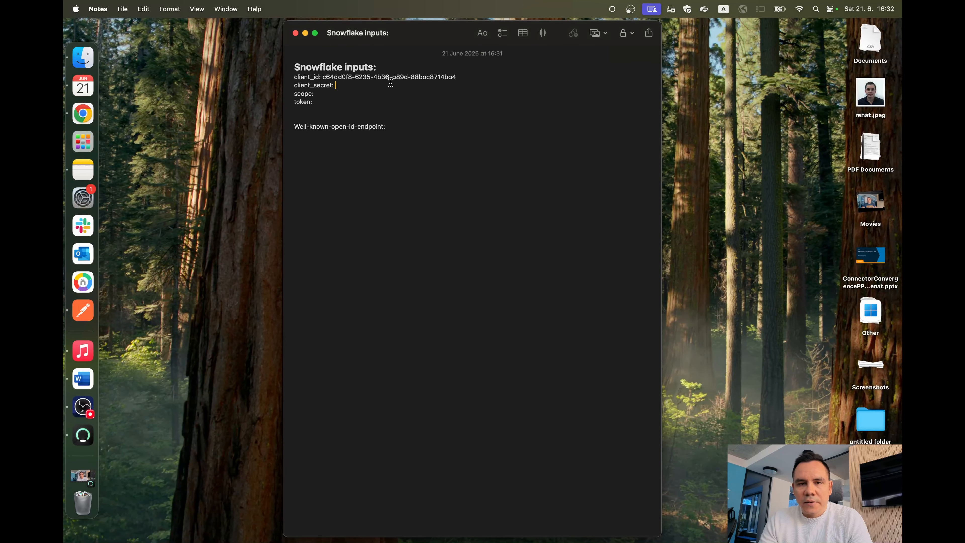
key("super+v")
double_click(342, 84)
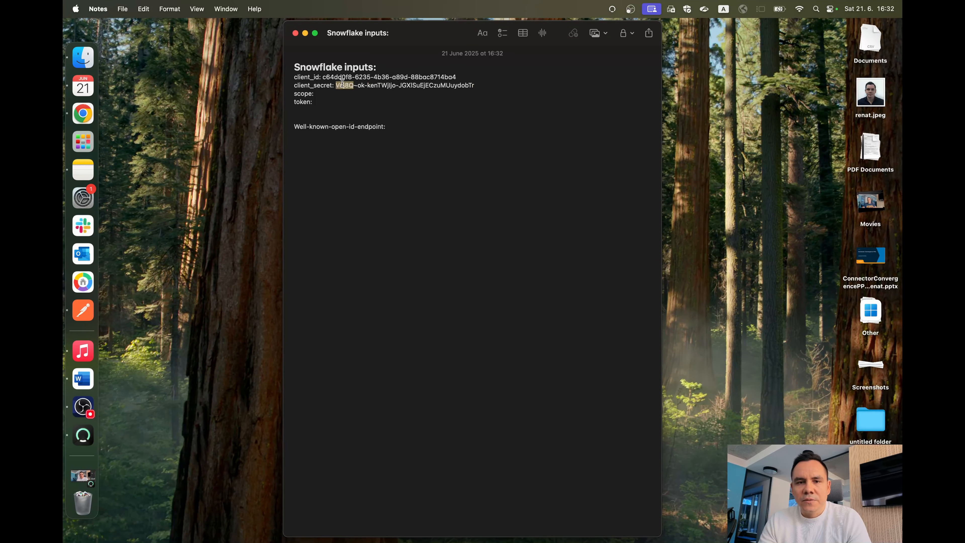
left_click_drag(342, 84, 447, 84)
left_click(446, 83)
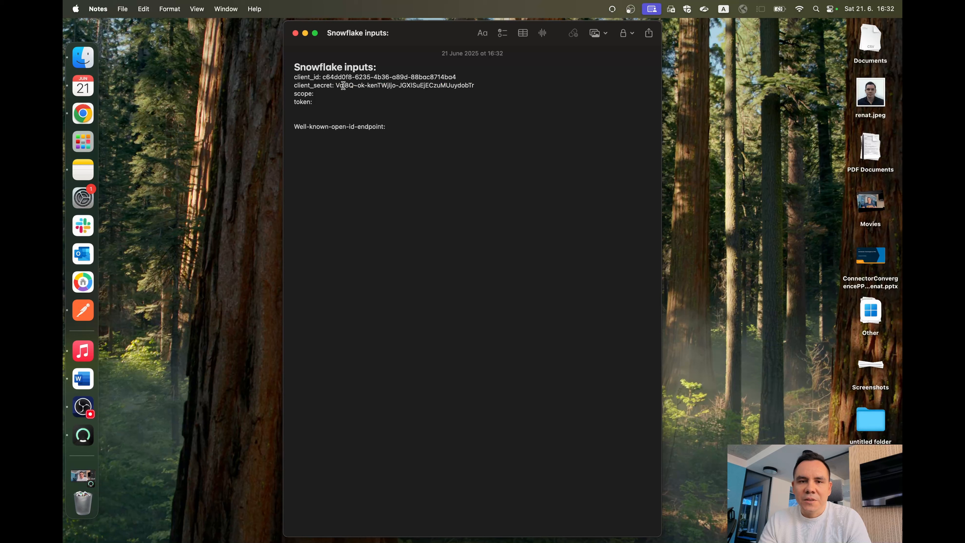
mouse_move(336, 85)
left_mouse_down()
mouse_move(477, 85)
mouse_move(345, 86)
left_mouse_up()
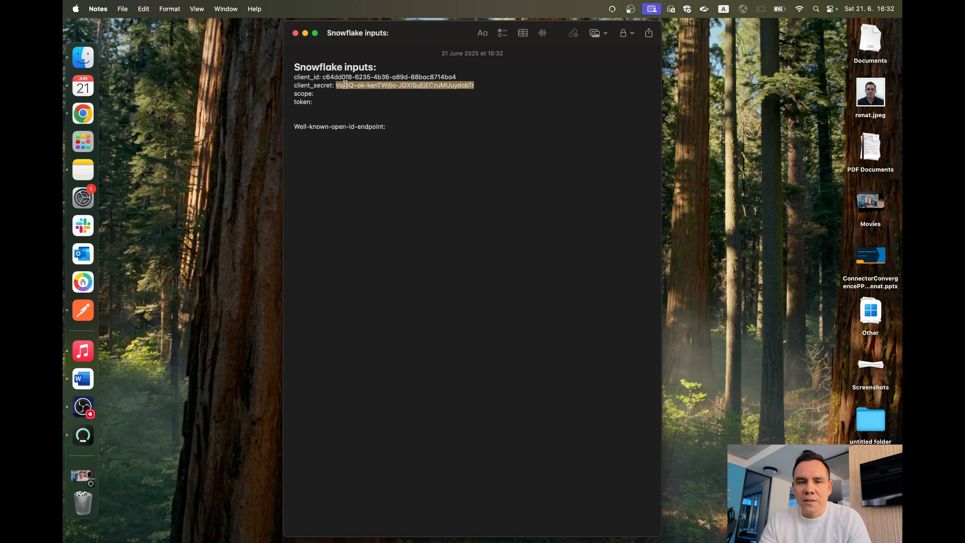
left_click(369, 90)
Step: Back in the Azure portal in Chrome, start an API permission request for the client app and choose "Snowflake - resource app - SP" from the organization's APIs
key("ctrl+Right")
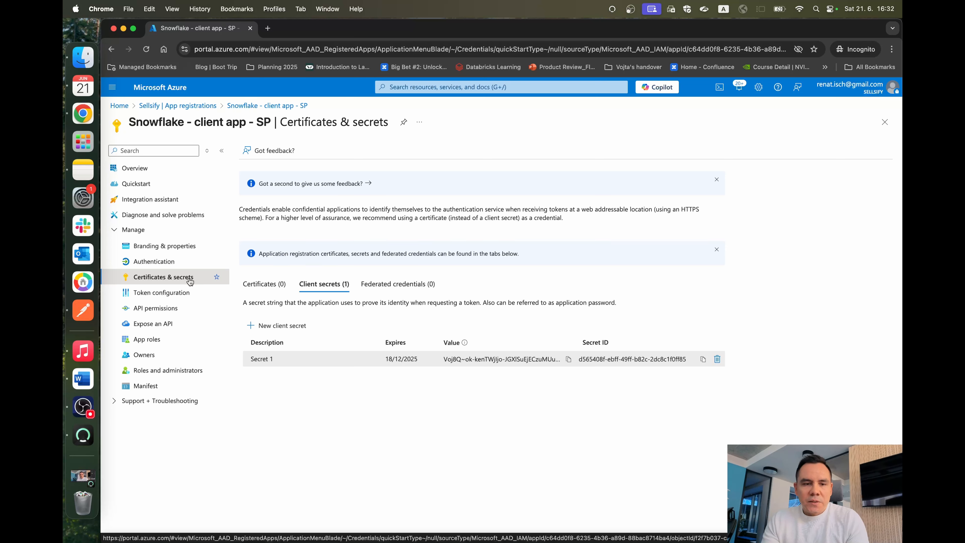
left_click(171, 308)
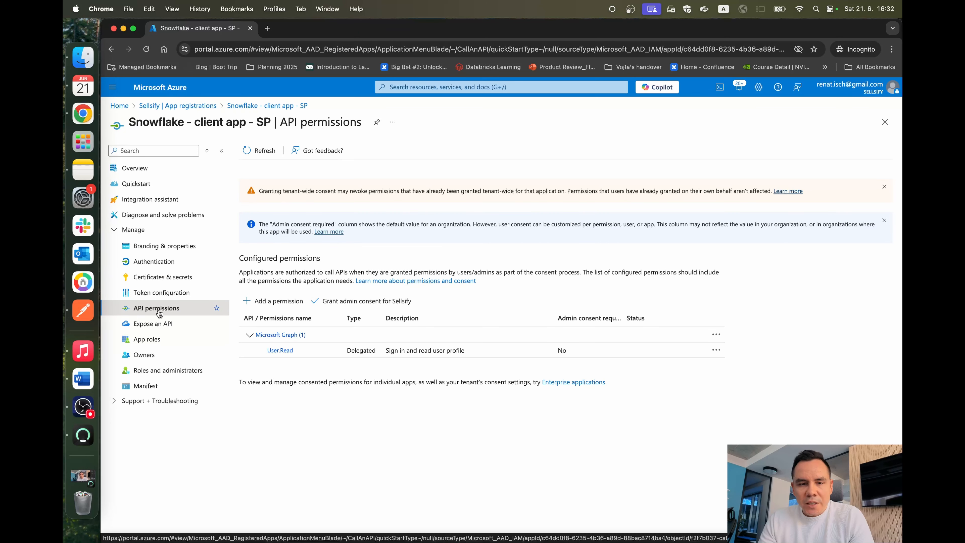
left_click(268, 302)
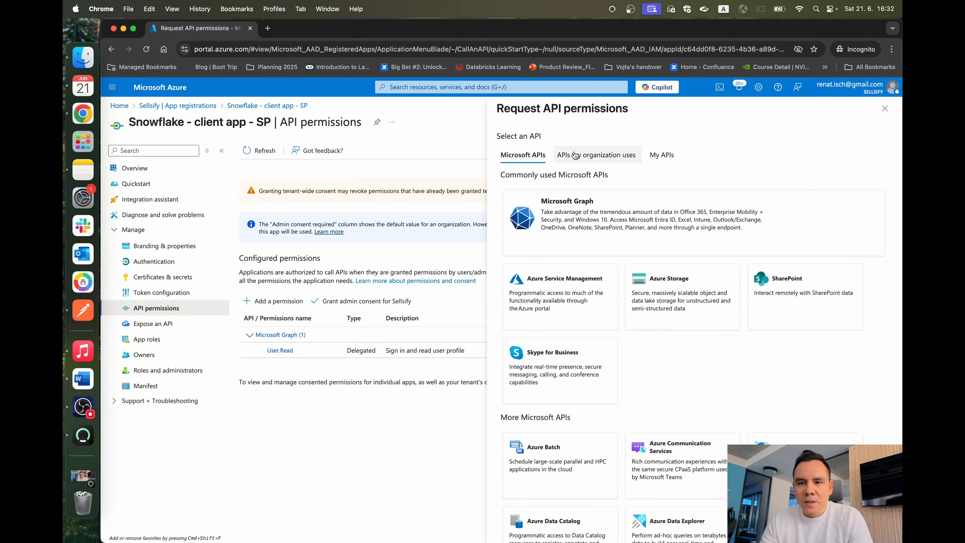
left_click(573, 155)
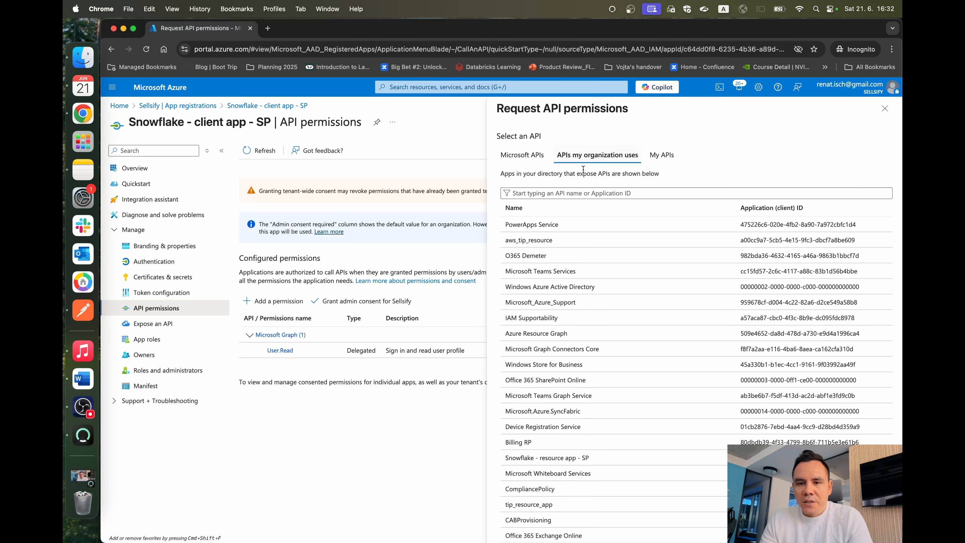
left_click(581, 193)
type("snpowfl")
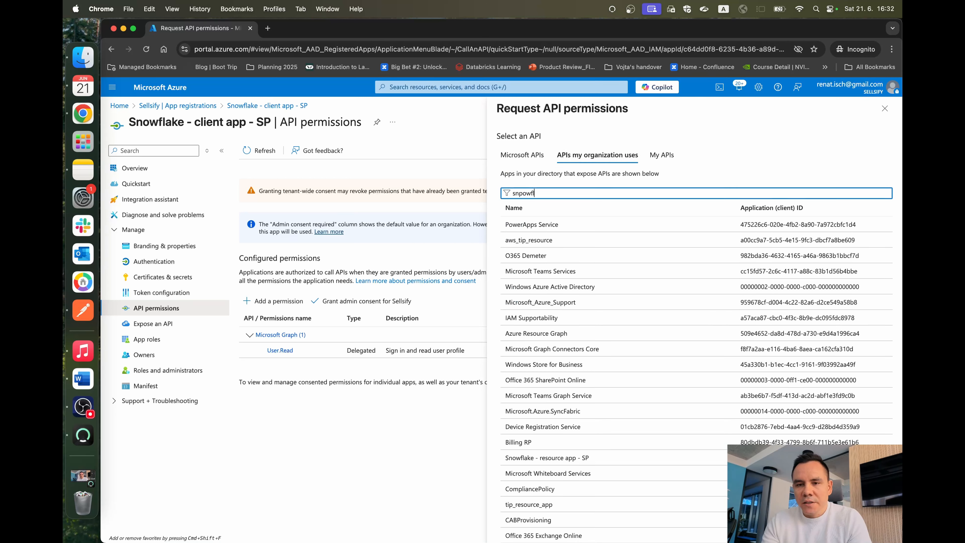
type("flake")
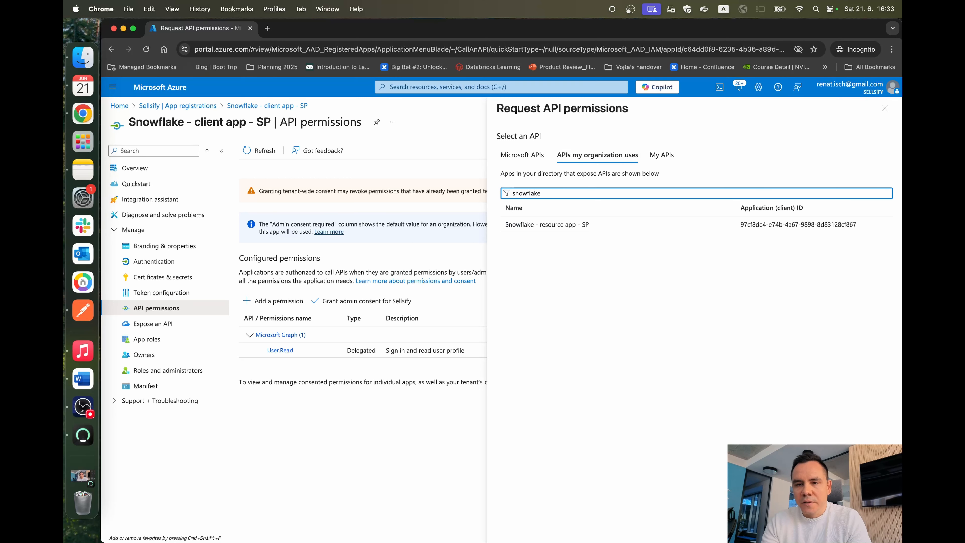
left_click(539, 227)
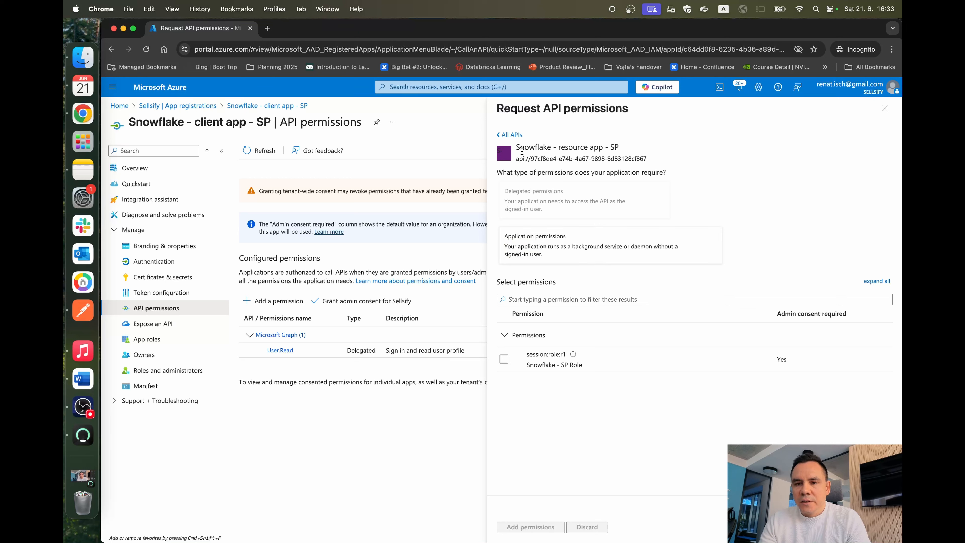
Step: Add the application permission session:role:r1 from the Snowflake resource app to the client app
left_click_drag(522, 152, 625, 149)
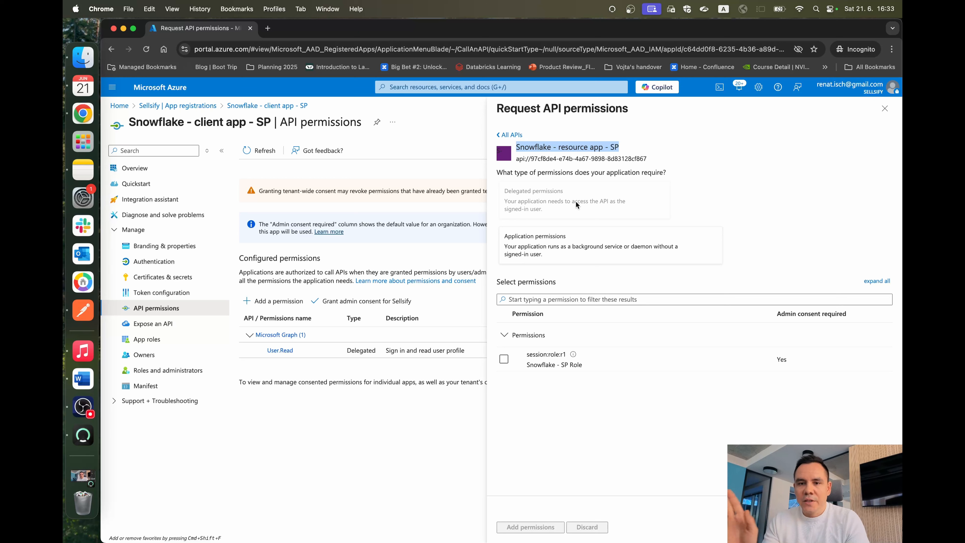
left_click(543, 237)
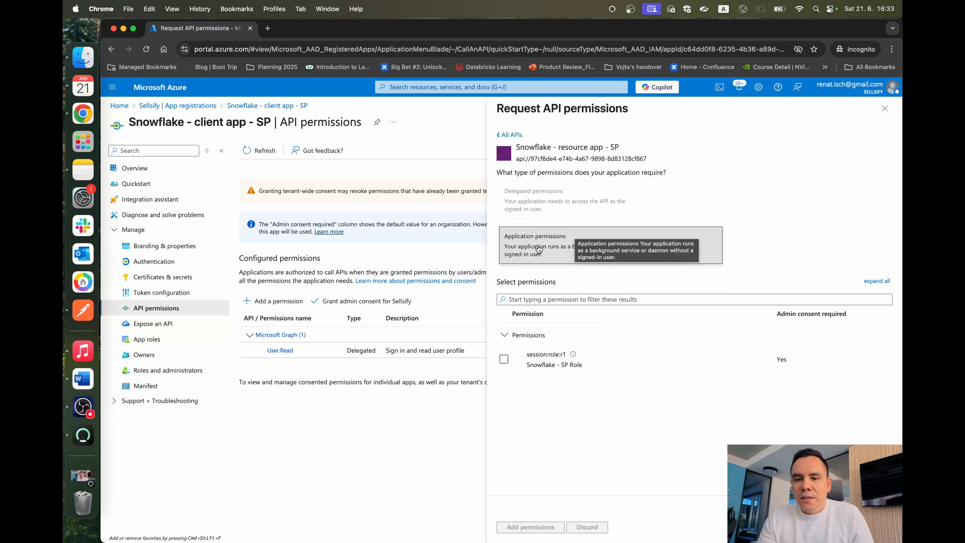
left_click(504, 359)
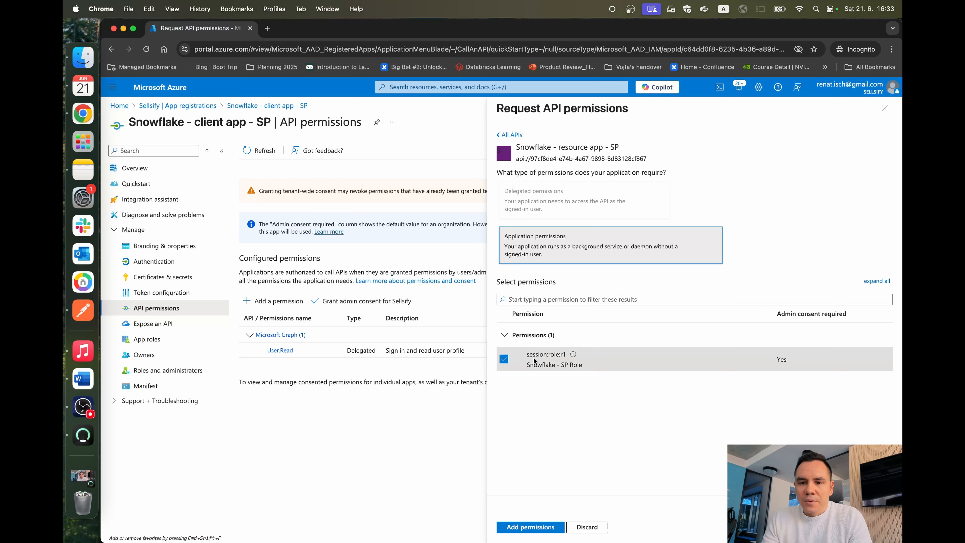
left_click(529, 527)
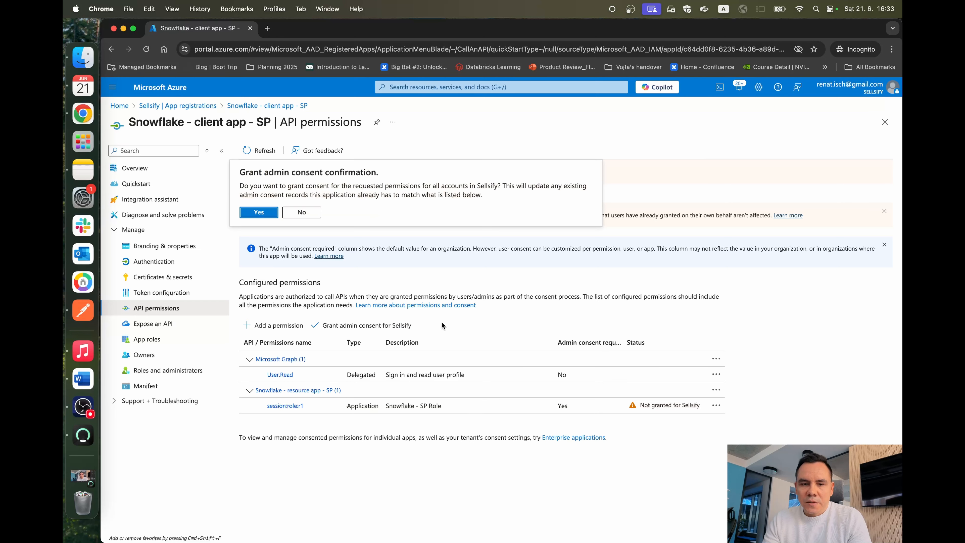
Step: Grant admin consent for Sellsify on the client app's configured permissions
left_click(336, 325)
left_click(274, 211)
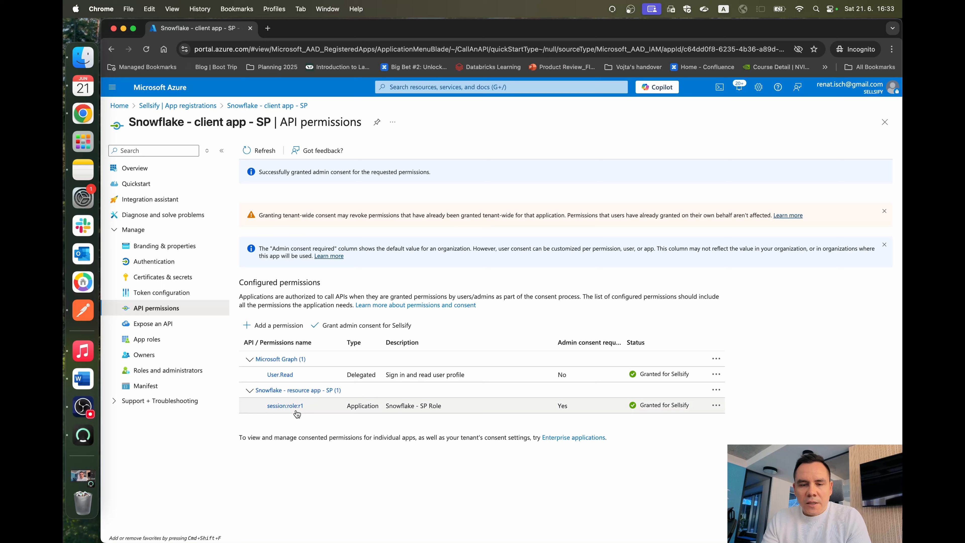
Step: Copy the session:role:r1 permission's api:// URI without the role name into the scope line of the "Snowflake inputs" note in Notes and append ".default"
left_click(287, 406)
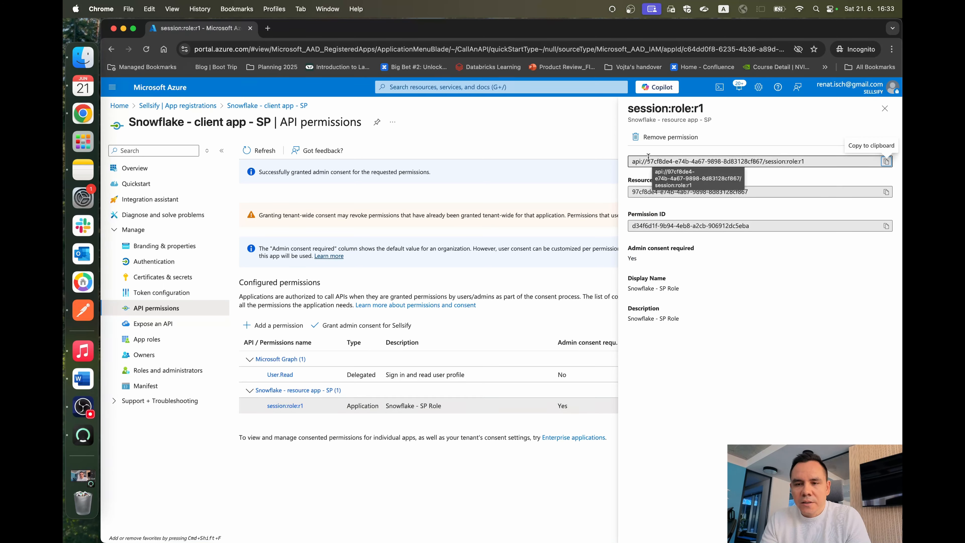
left_click(760, 163)
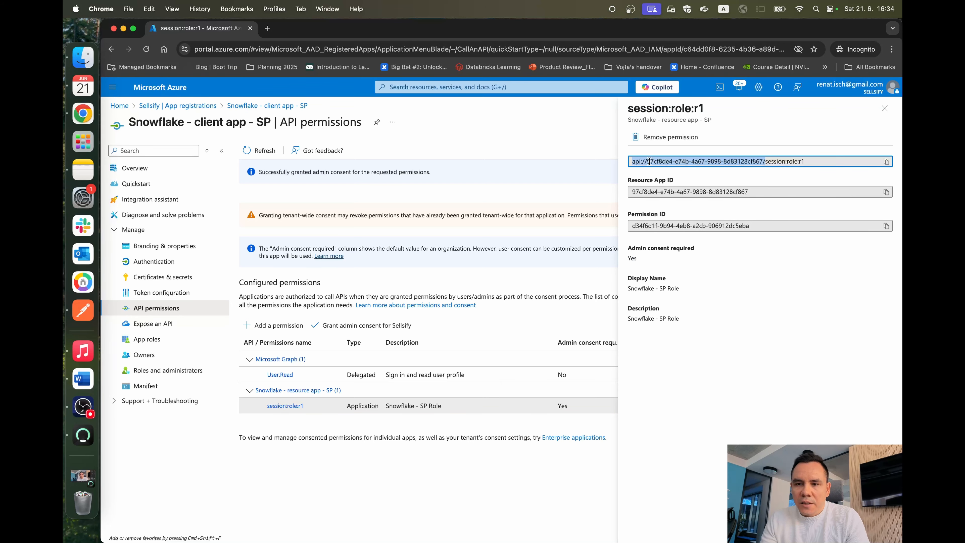
key("super+Tab")
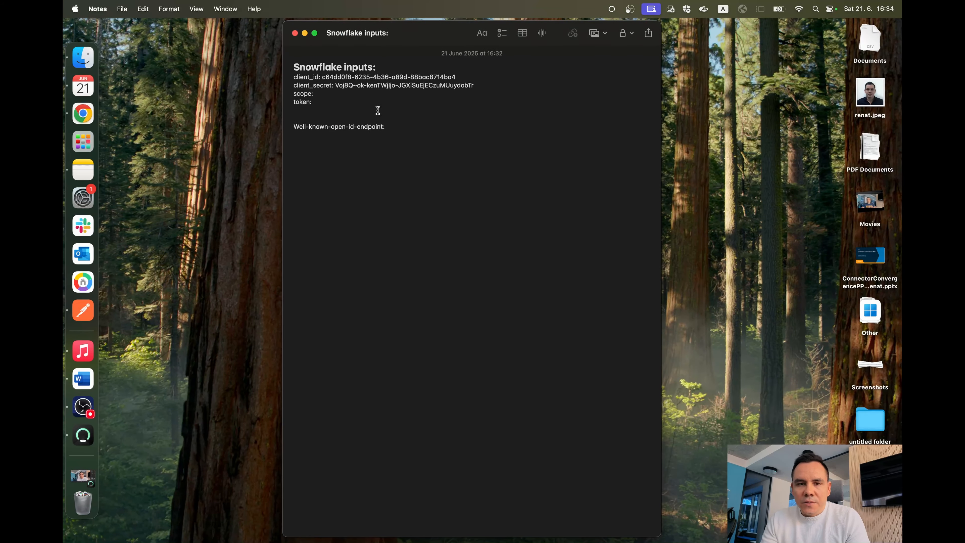
left_click(375, 94)
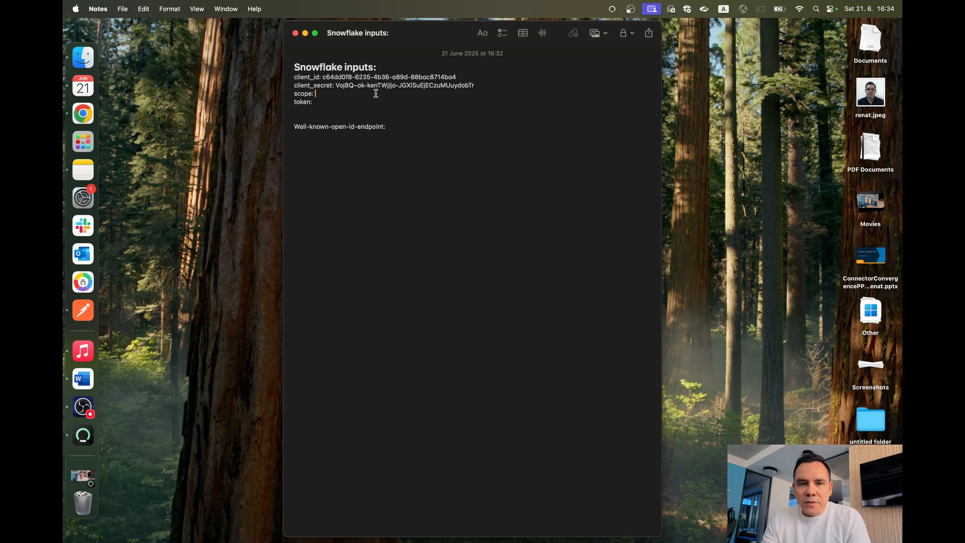
key("super+v")
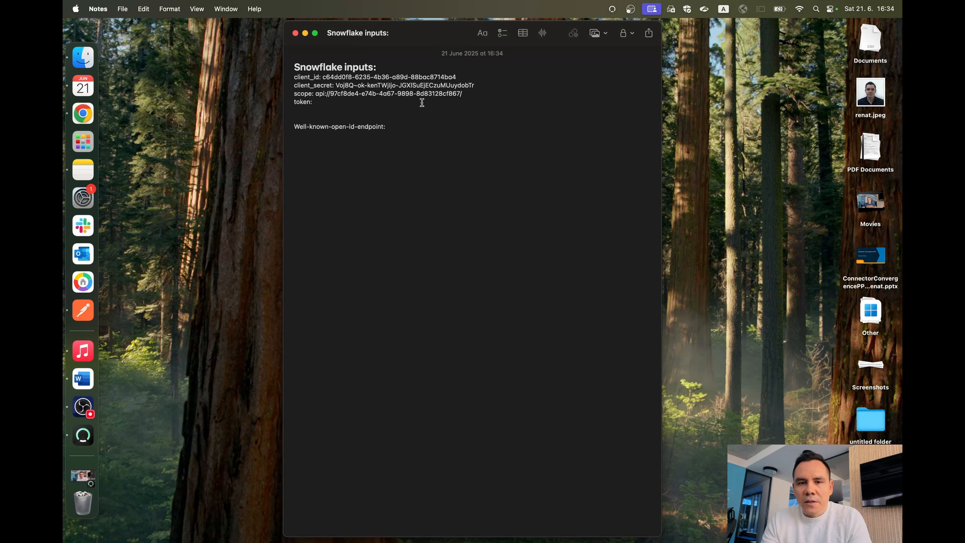
left_click_drag(314, 93, 421, 92)
left_click(471, 90)
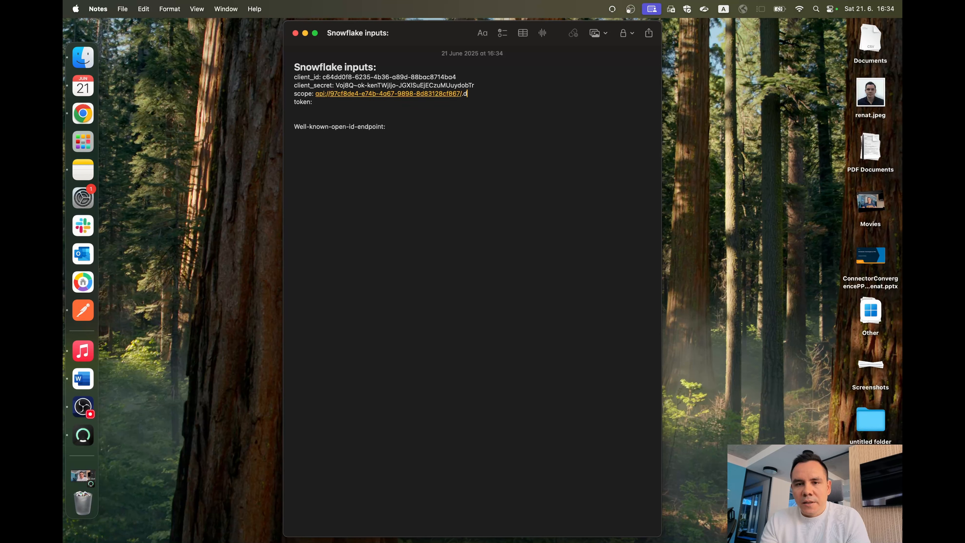
type("ult")
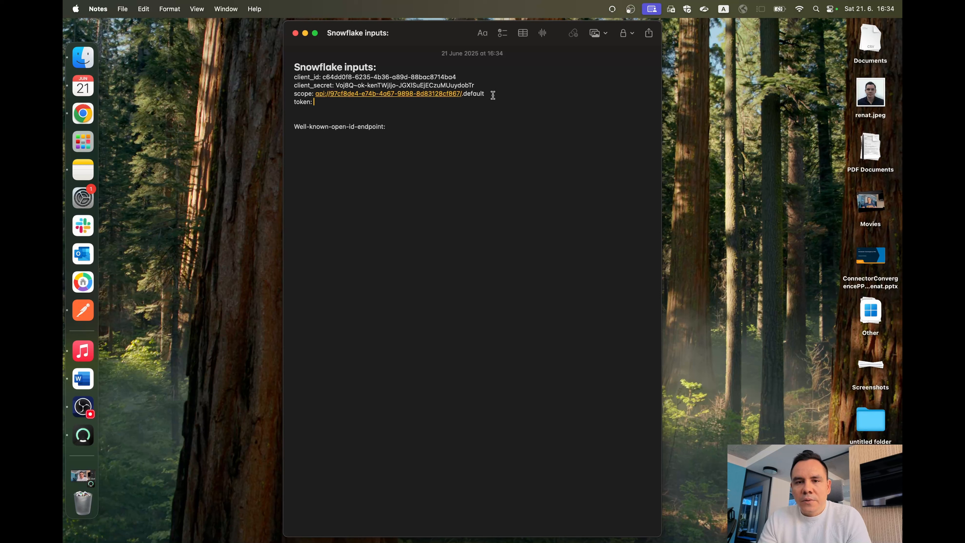
left_click_drag(484, 94, 315, 94)
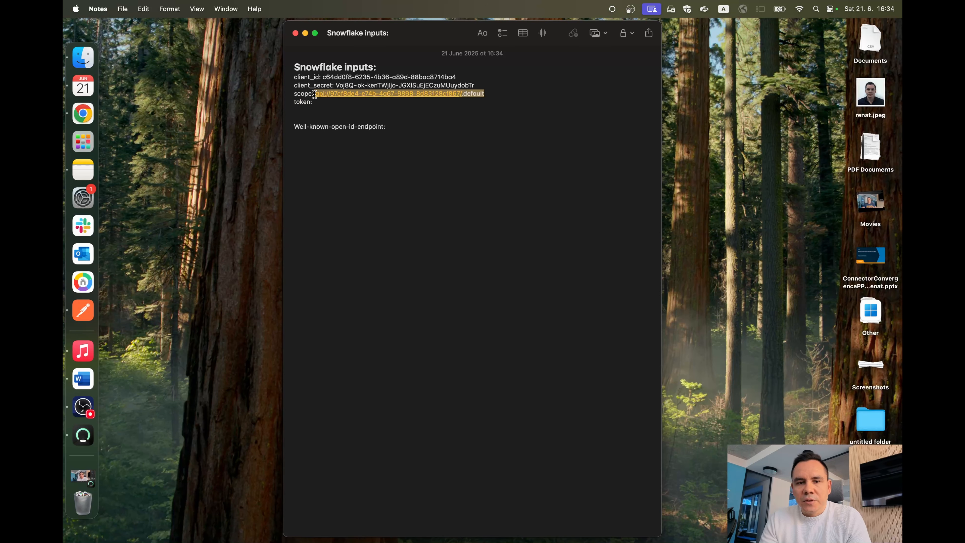
left_click(383, 113)
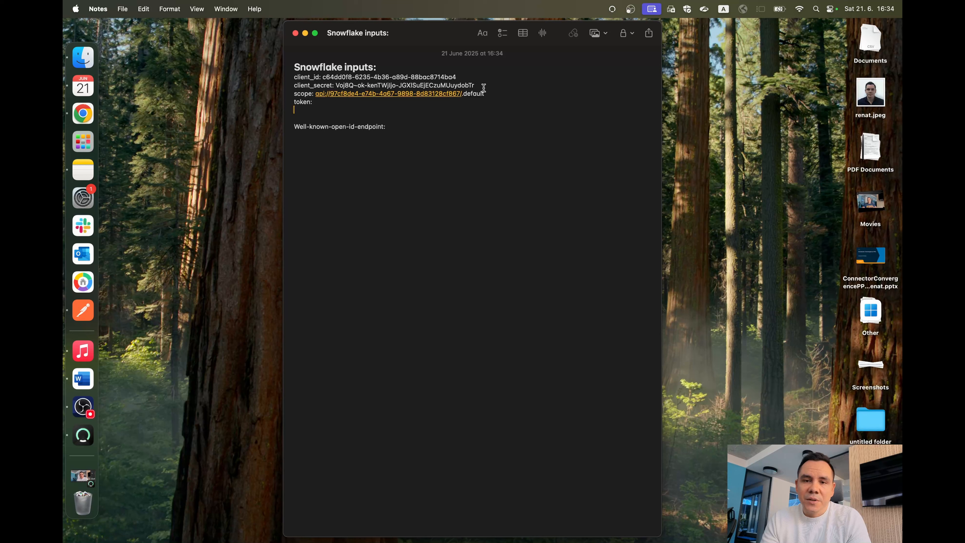
left_click_drag(486, 94, 317, 94)
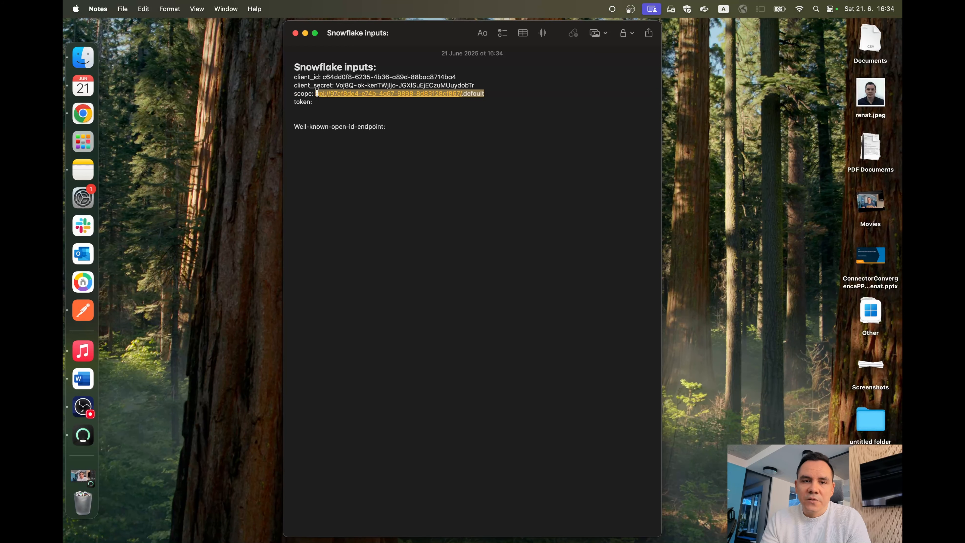
left_click(504, 95)
left_click_drag(504, 95, 355, 97)
left_click(510, 98)
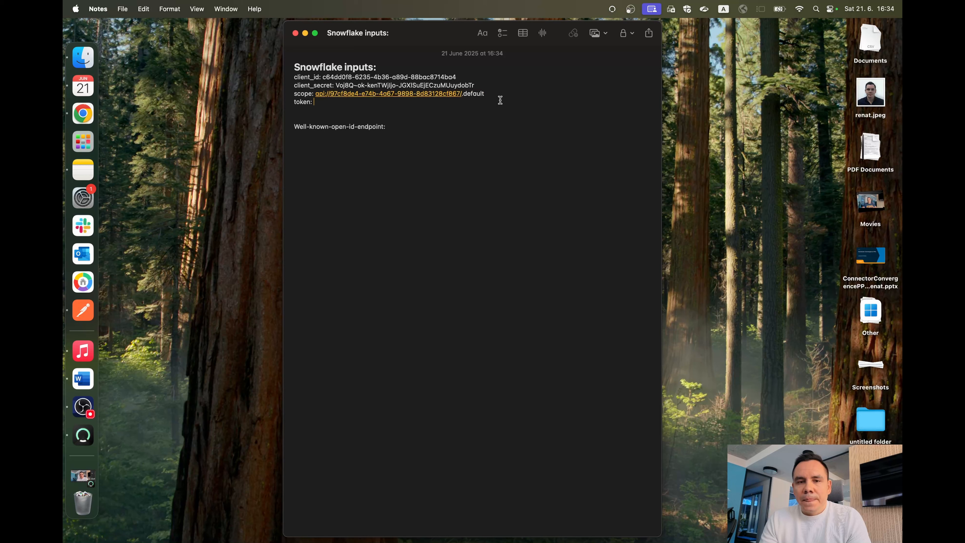
left_click_drag(492, 94, 316, 96)
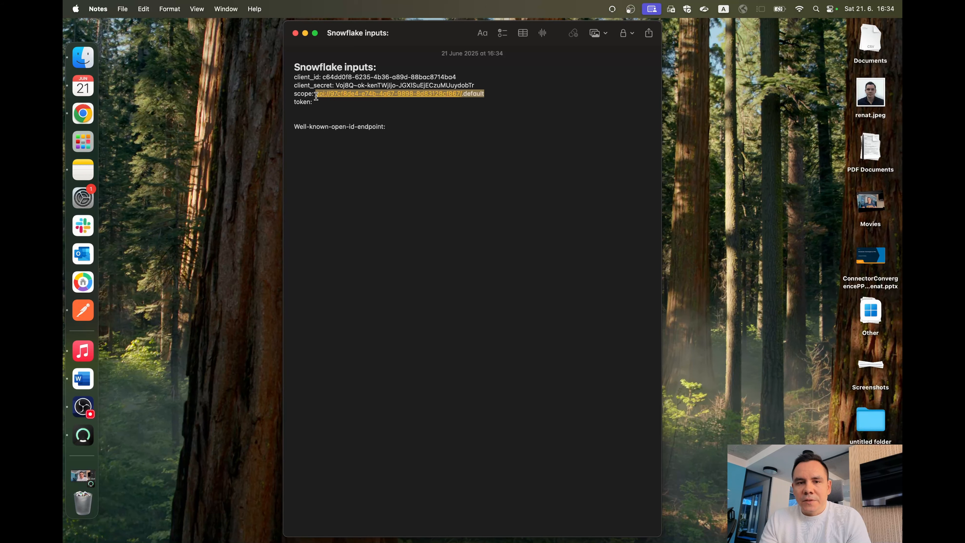
Step: Back in the Azure portal in Chrome, close the permission details and open the endpoints list from the client app's overview
key("ctrl+Right")
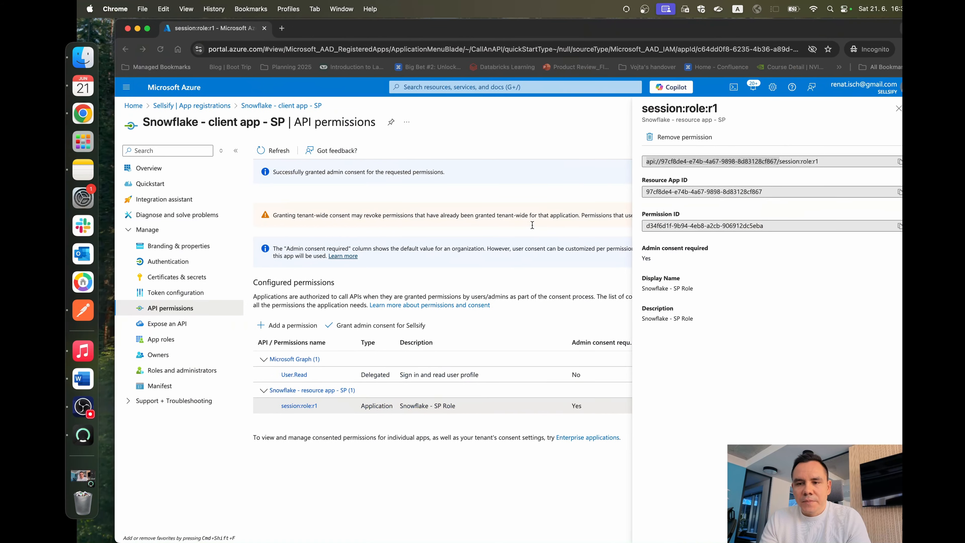
left_click(885, 108)
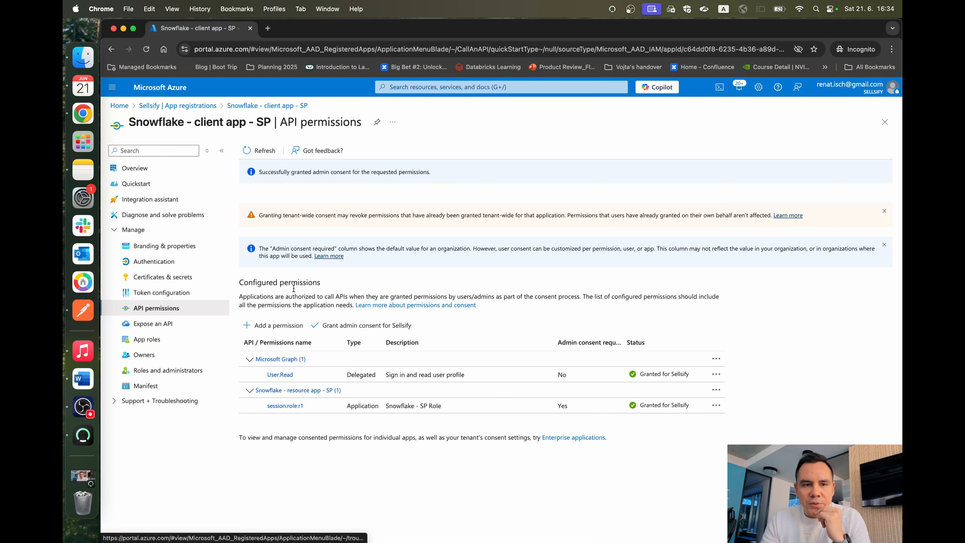
left_click(174, 175)
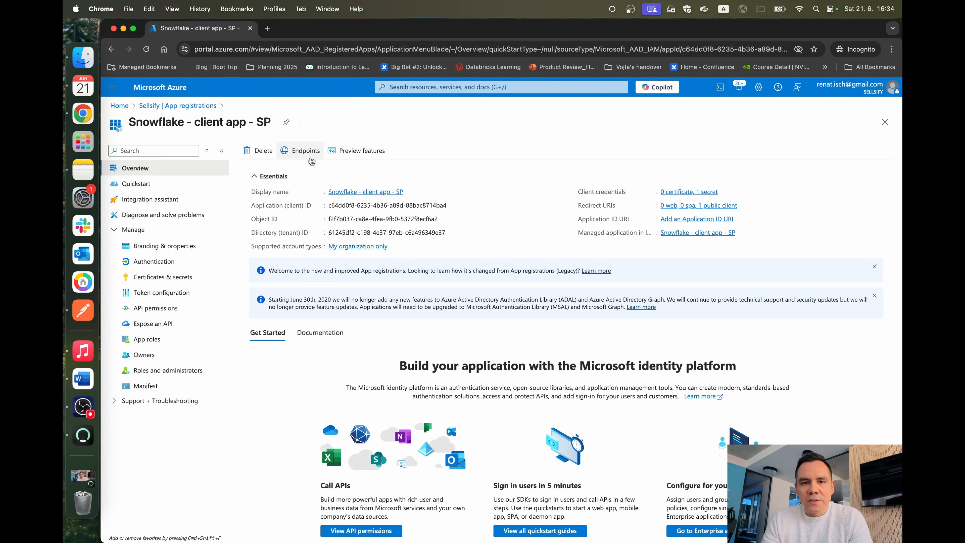
left_click(309, 155)
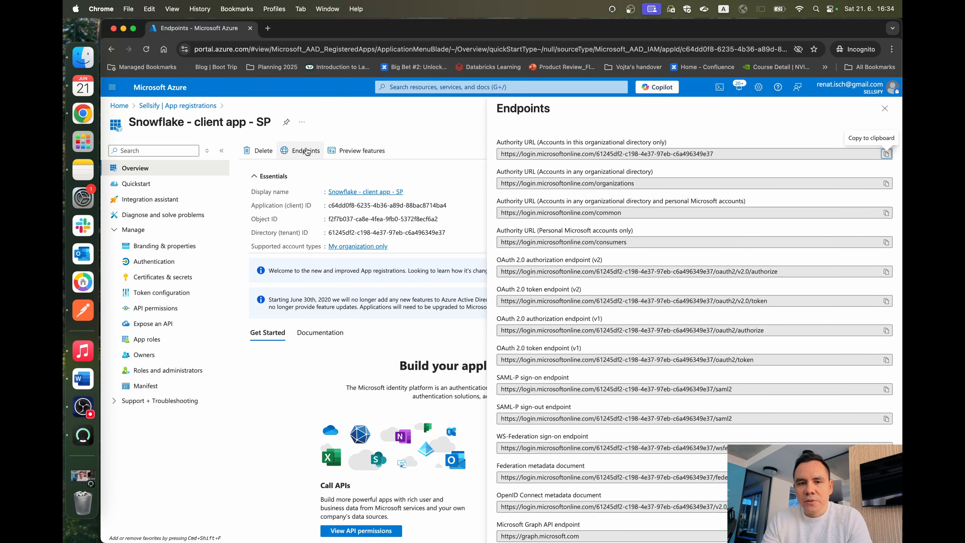
Step: Copy the OAuth 2.0 token endpoint (v2) URL and paste it as token in the "Snowflake inputs" note in Notes
scroll(544, 270, "down", 1)
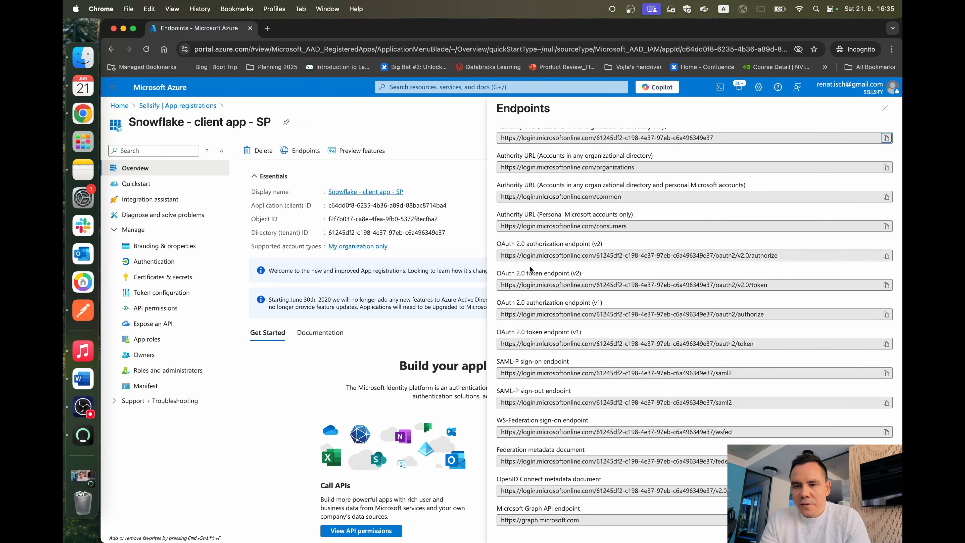
left_click_drag(502, 284, 762, 288)
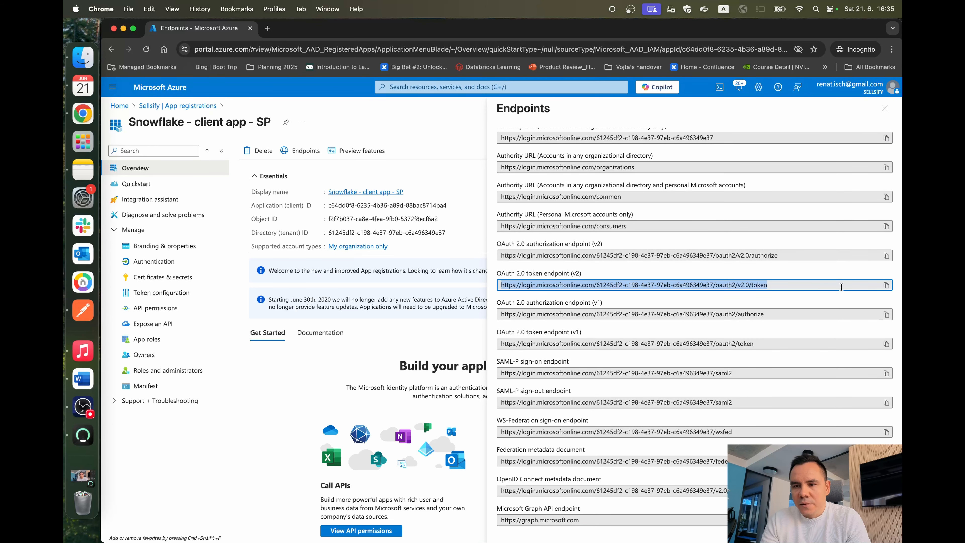
left_click(886, 285)
key("super+Tab")
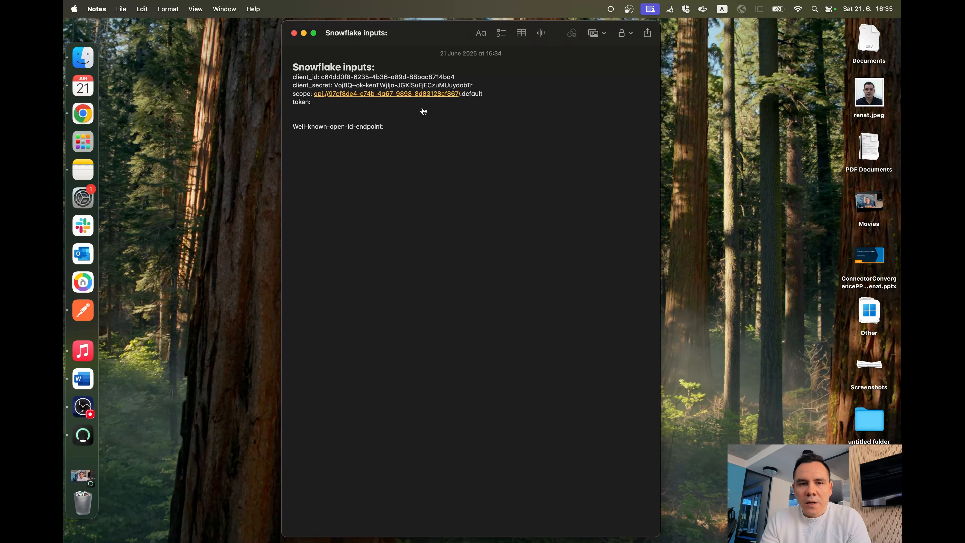
left_click(402, 103)
key("super+v")
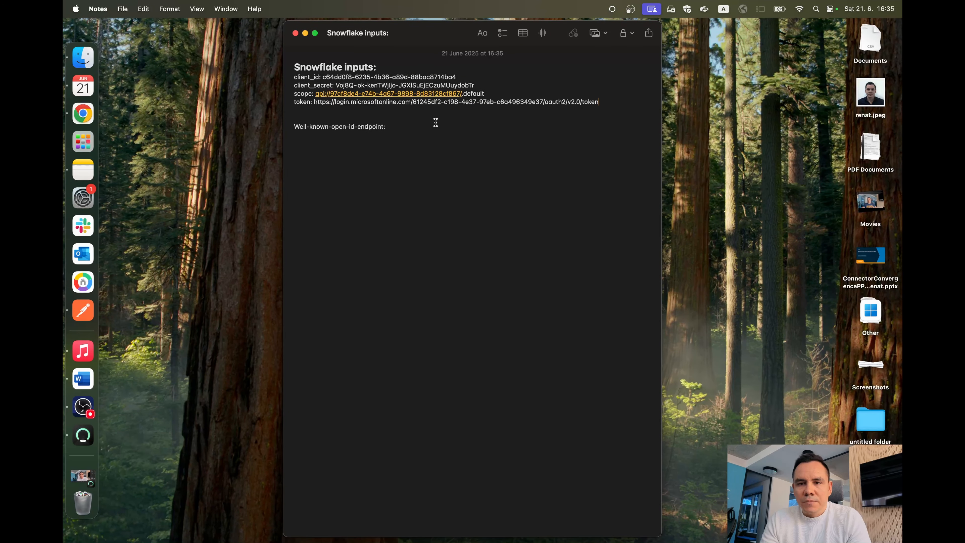
Step: Copy the OpenID Connect metadata document URL from the Azure endpoints in Chrome and paste it as Well-known-open-id-endpoint in the note in Notes
mouse_move(388, 127)
left_mouse_down()
mouse_move(294, 126)
mouse_move(393, 128)
left_mouse_up()
left_click(393, 127)
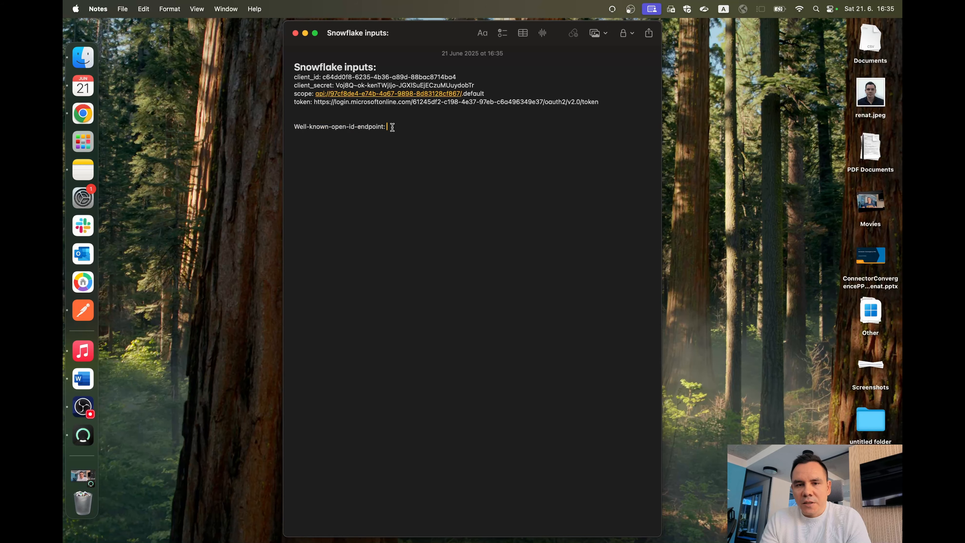
key("ctrl+Right")
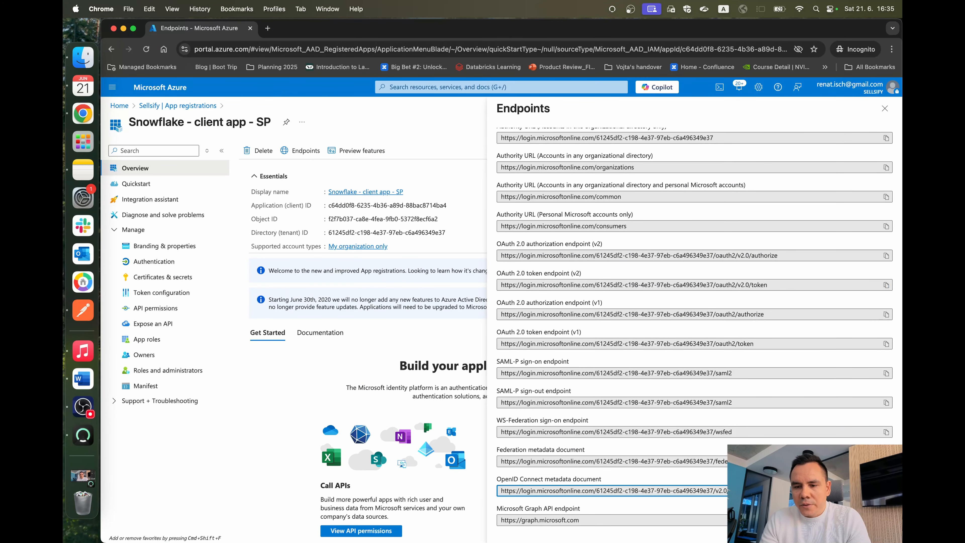
key("ctrl+Left")
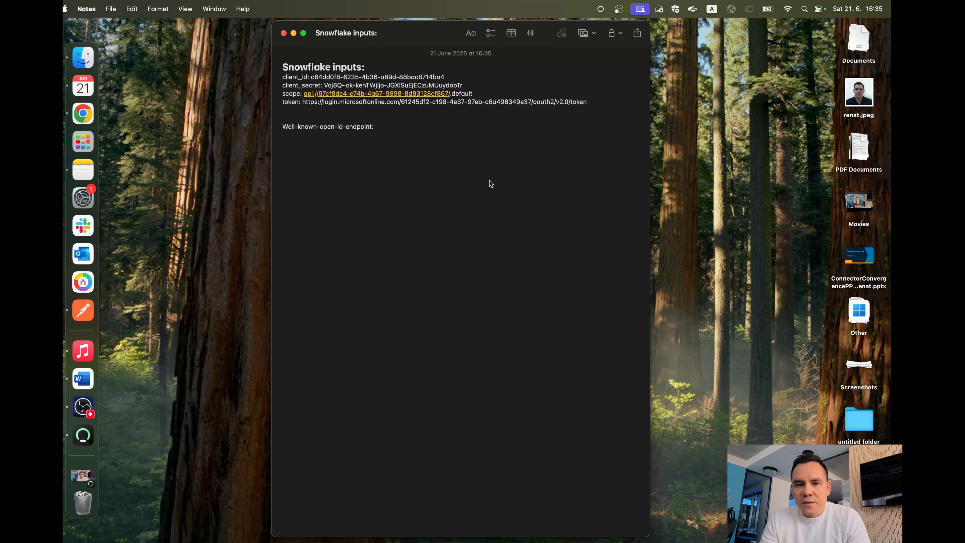
key("super+v")
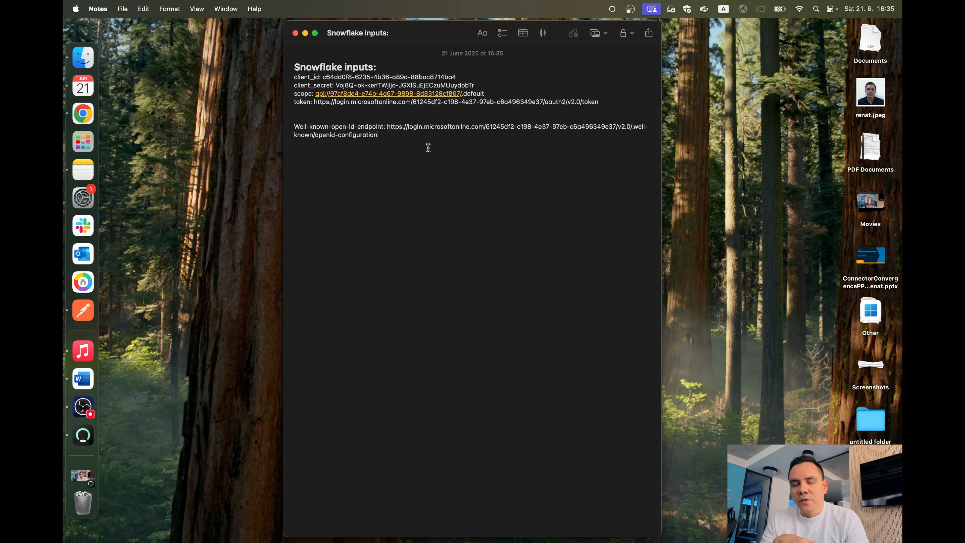
Step: Close the endpoints list in Chrome and switch to Postman to review the Snowflake/Azure AD programmatic access request's Configure New Token settings
key("super+Tab")
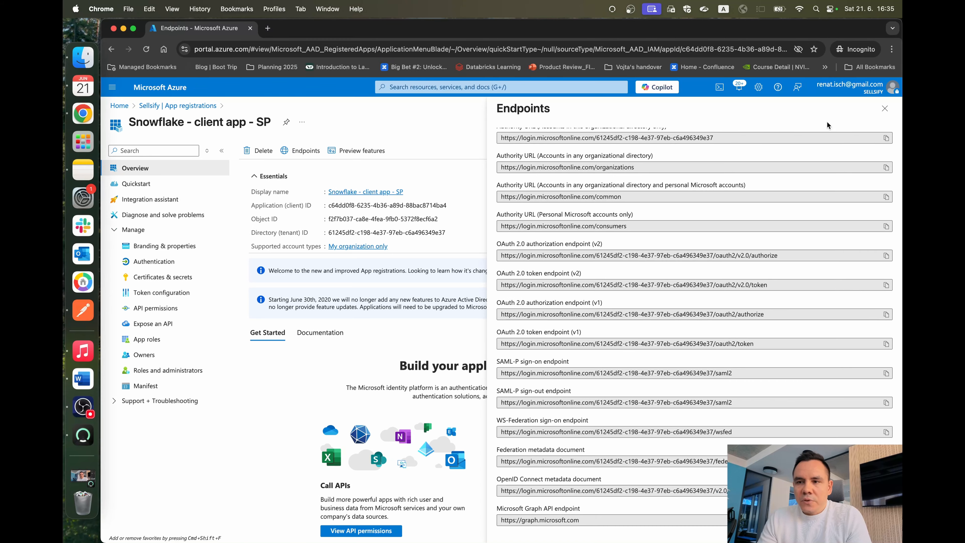
left_click(892, 109)
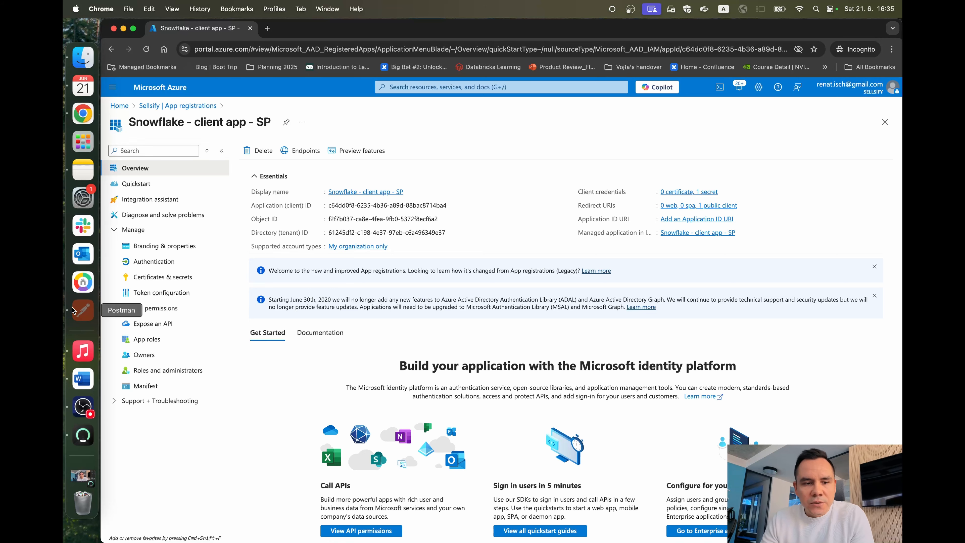
left_click(83, 310)
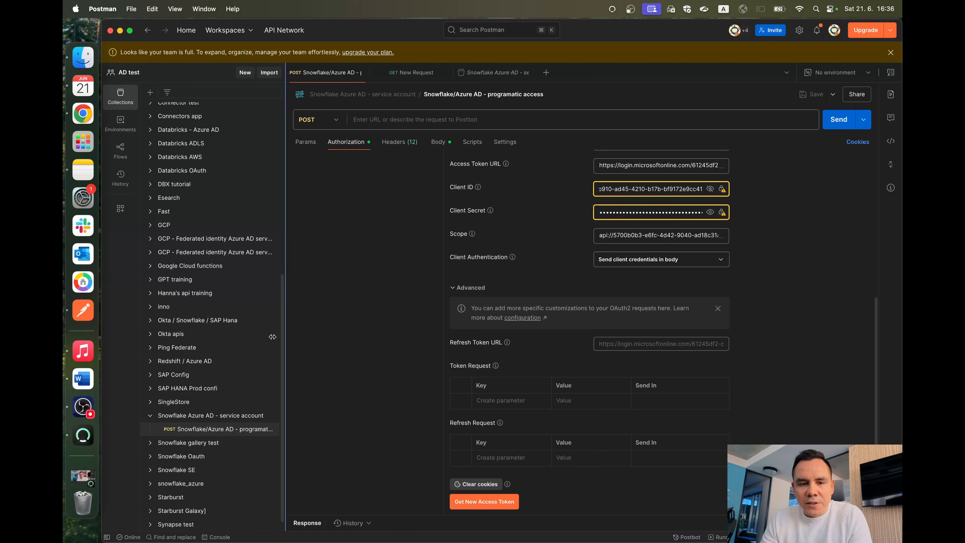
scroll(438, 252, "up", 2)
scroll(438, 252, "up", 1)
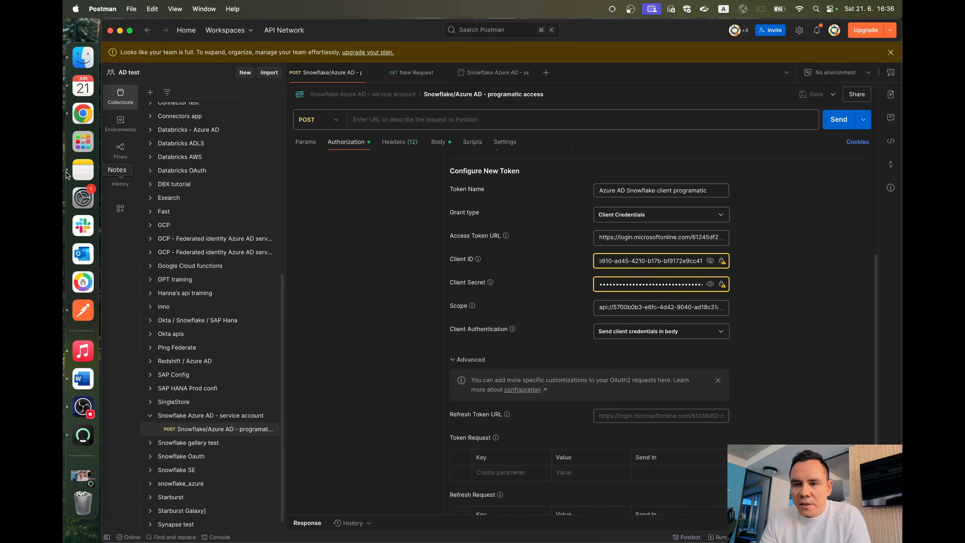
scroll(651, 296, "up", 7)
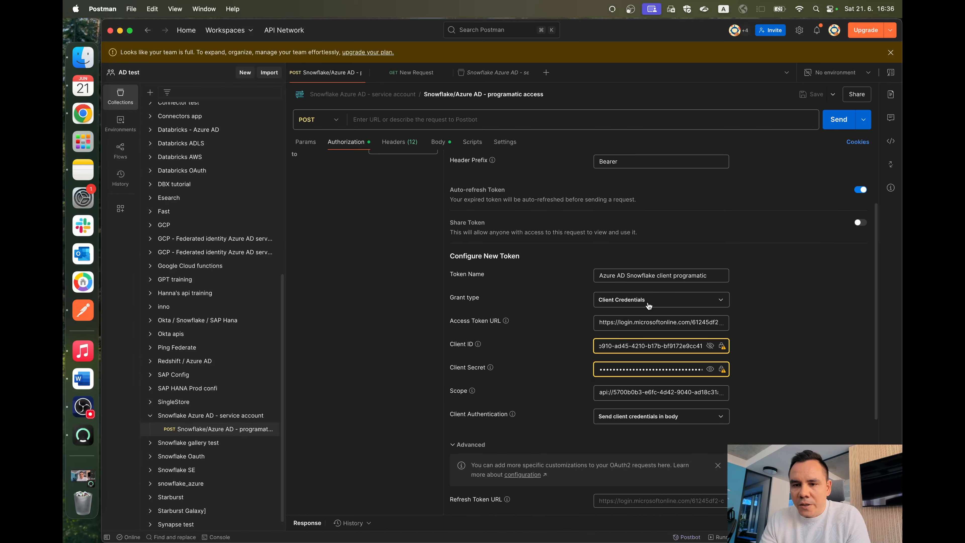
scroll(628, 289, "down", 6)
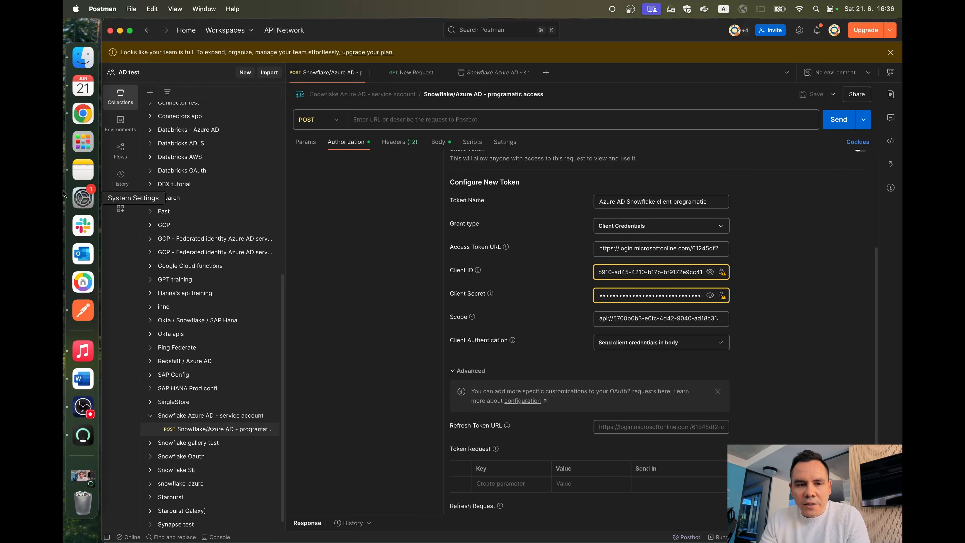
Step: Copy the token URL from the note in Notes and replace the Access Token URL with it in Postman's new token configuration
left_click(83, 169)
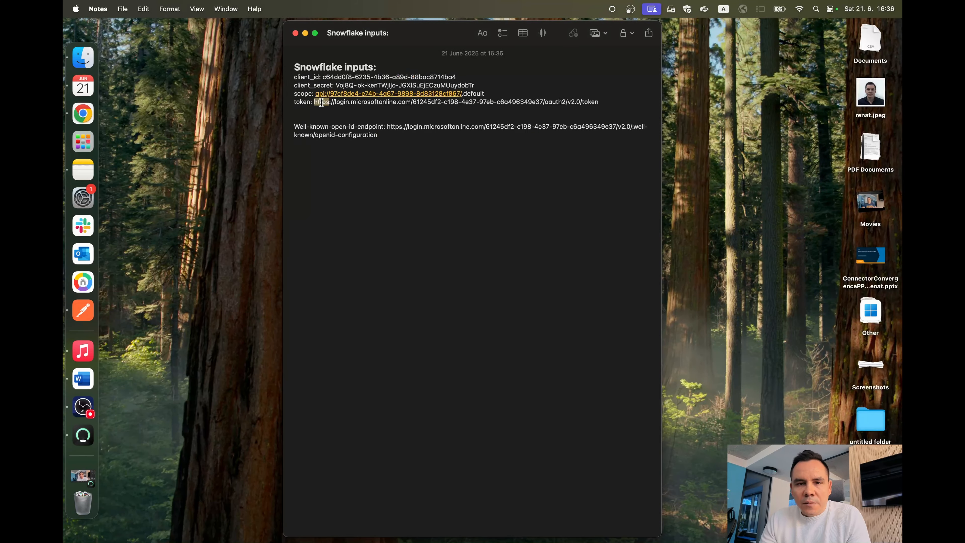
left_click_drag(314, 101, 598, 102)
key("super+c")
key("super+Tab")
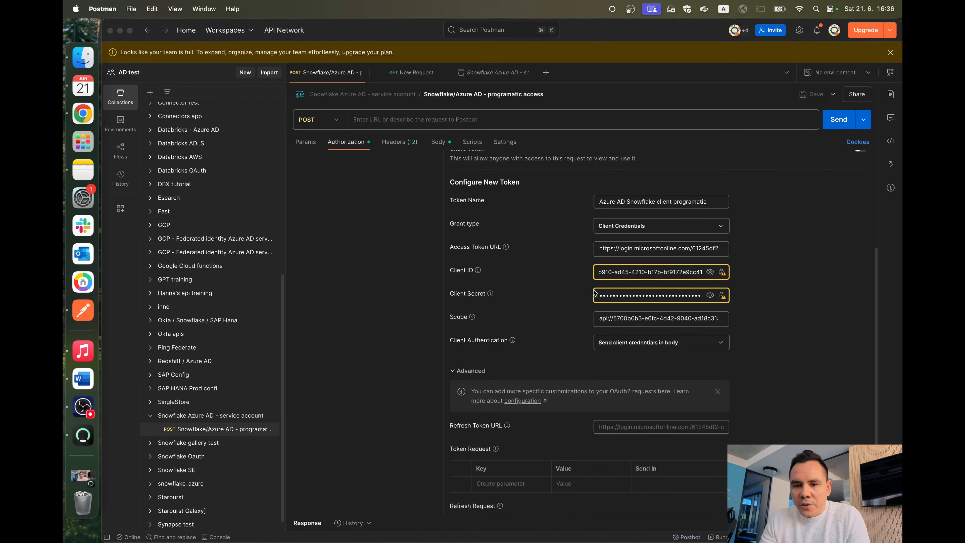
scroll(591, 342, "up", 2)
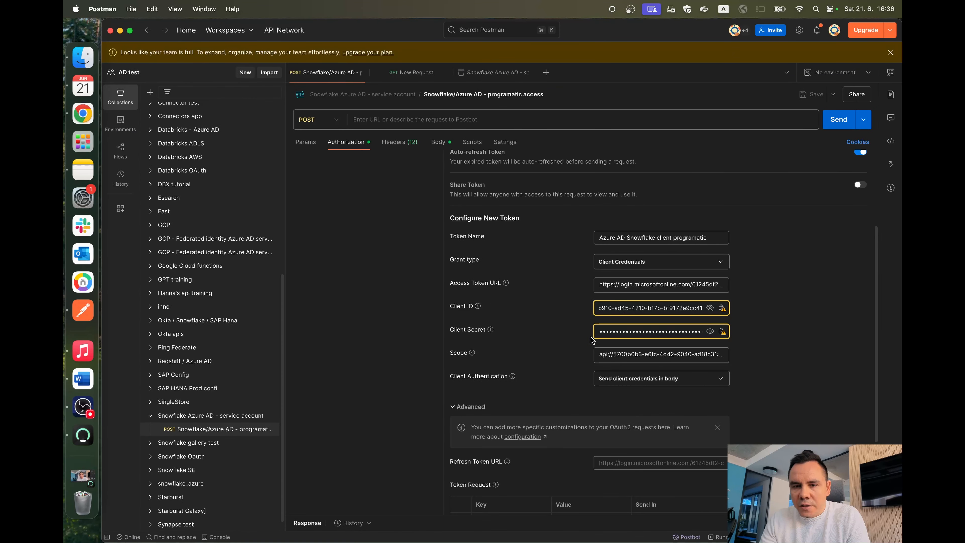
left_click(622, 281)
key("super+a")
key("super+v")
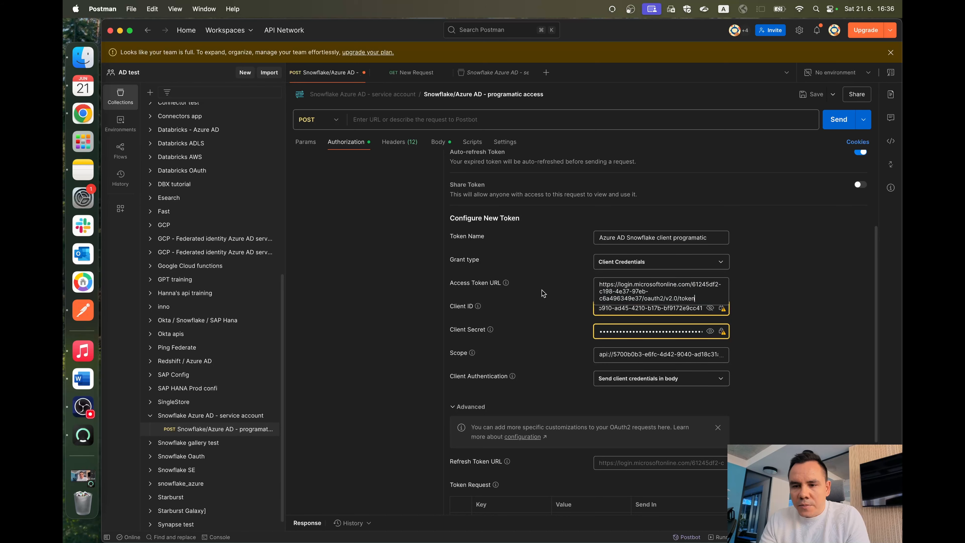
left_click(542, 291)
Step: Copy the client_id value from the "Snowflake inputs" note in Notes and replace the Client ID in Postman's new token configuration
key("ctrl+Left")
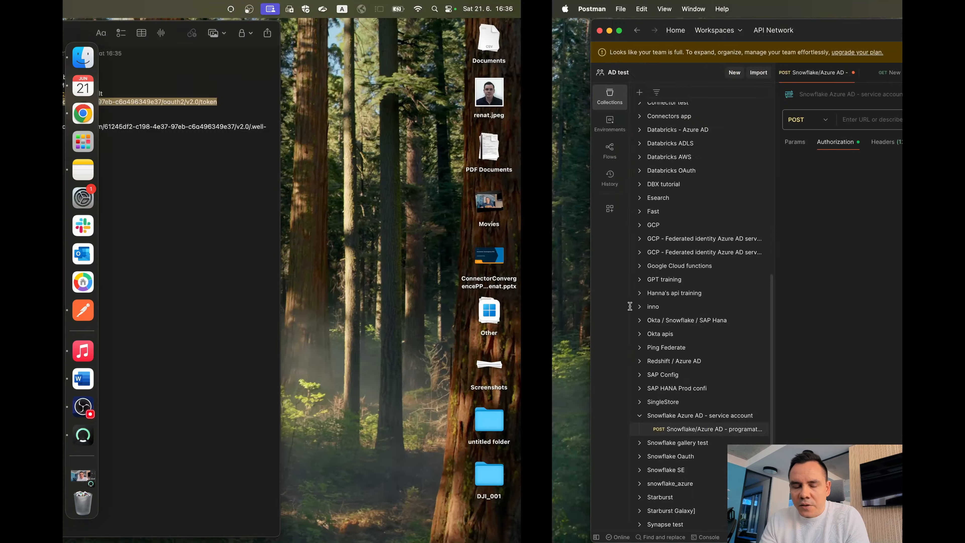
left_click_drag(323, 77, 455, 77)
key("super+c")
key("ctrl+Right")
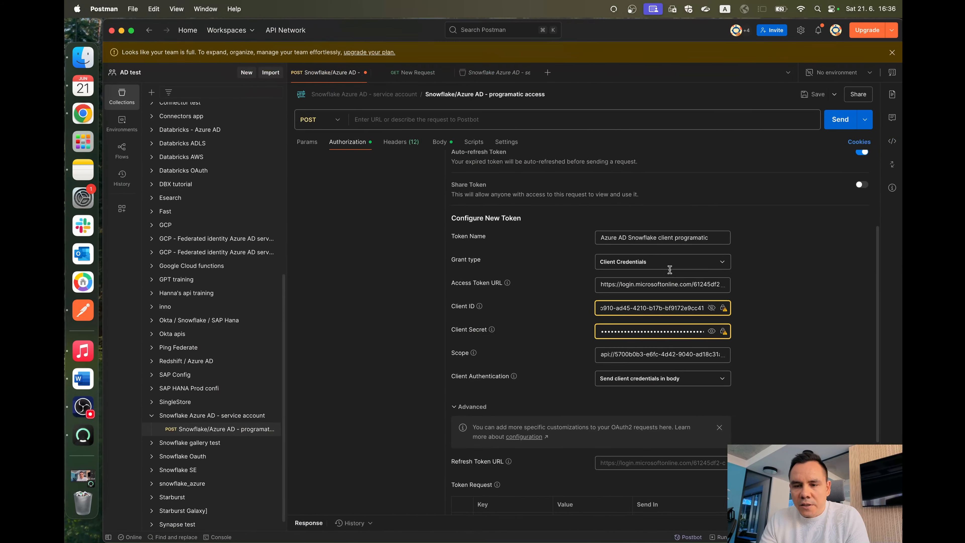
triple_click(653, 307)
key("super+v")
Step: Copy the client_secret value from the note in Notes and replace the Client Secret in Postman's new token configuration
key("ctrl+Left")
left_click_drag(336, 85, 466, 85)
key("super+c")
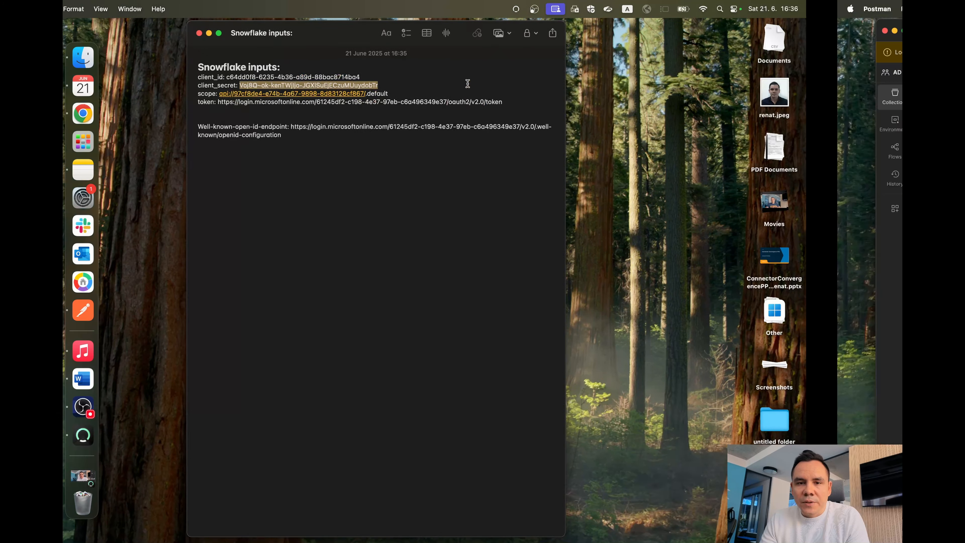
key("ctrl+Right")
left_click(654, 330)
triple_click(654, 330)
key("super+v")
Step: Copy the scope URI ending in /.default from the note in Notes and replace the Scope in Postman's new token configuration
key("ctrl+Left")
key("super+c")
key("ctrl+Right")
triple_click(639, 356)
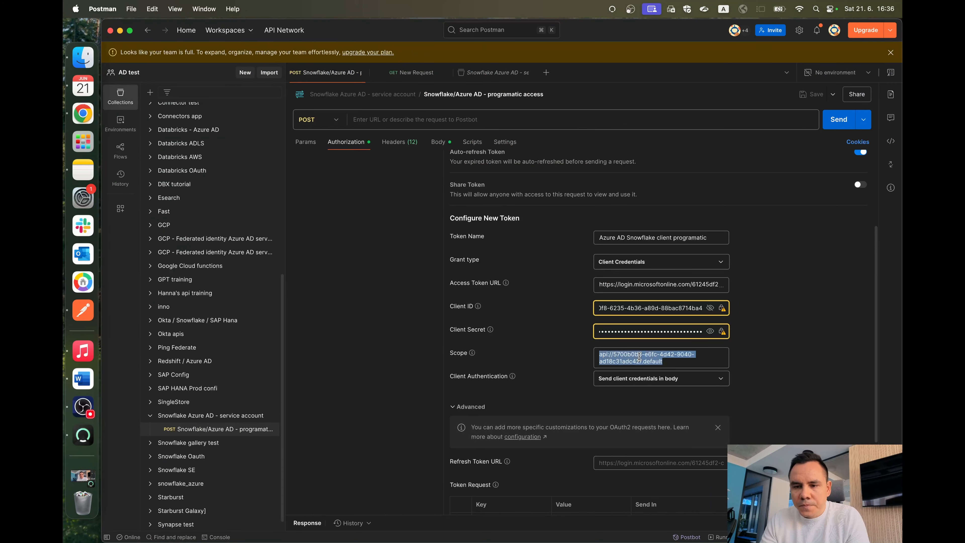
key("super+v")
left_click(518, 321)
Step: Request a new access token with the configured settings and proceed to its token details
scroll(518, 319, "down", 3)
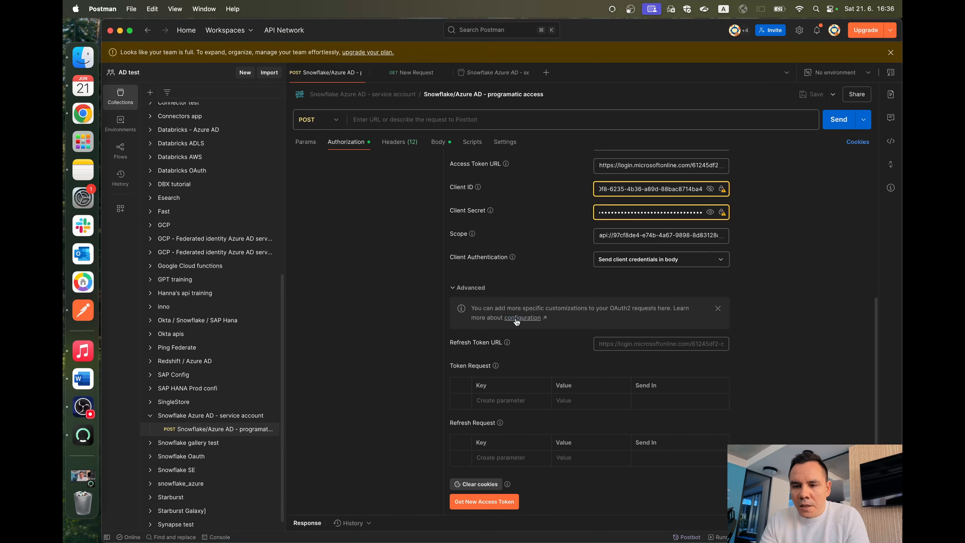
scroll(518, 311, "up", 5)
scroll(518, 303, "down", 5)
left_click(501, 505)
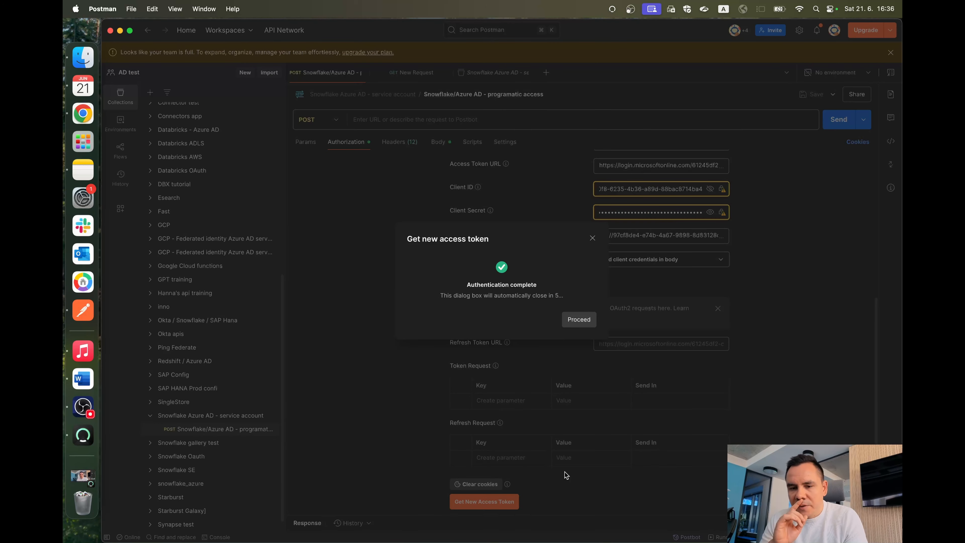
left_click(576, 319)
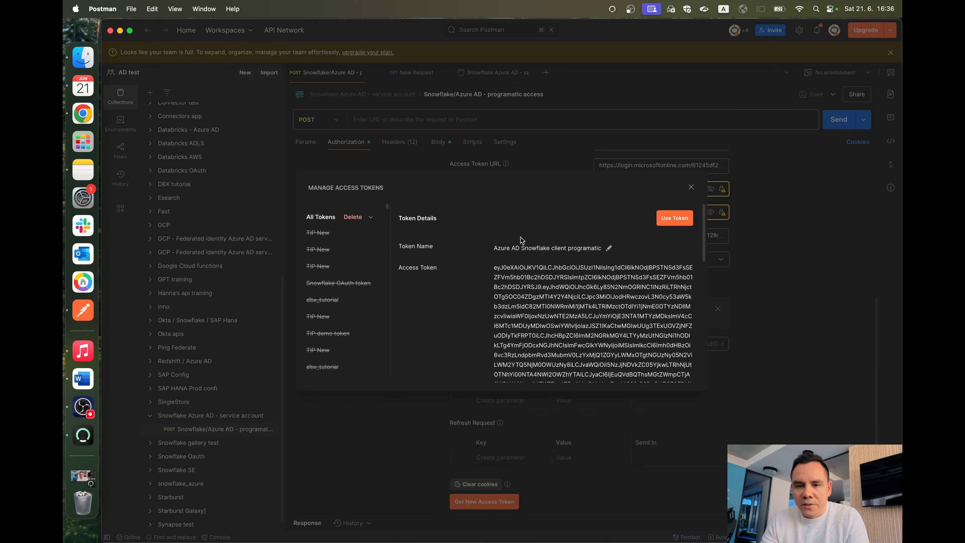
Step: Copy the access token from the token details and open jwt.io in a new Chrome tab
triple_click(504, 286)
key("super+c")
key("super+Tab")
key("super+t")
type("jwt.io")
key("Return")
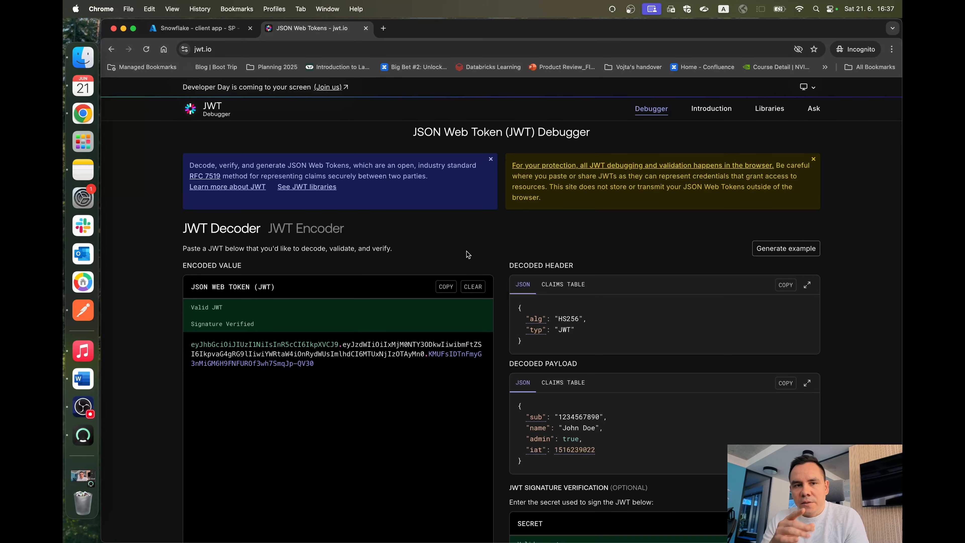
Step: Replace the sample JWT in the decoder's encoded value with the copied access token
scroll(467, 251, "down", 2)
scroll(467, 251, "down", 1)
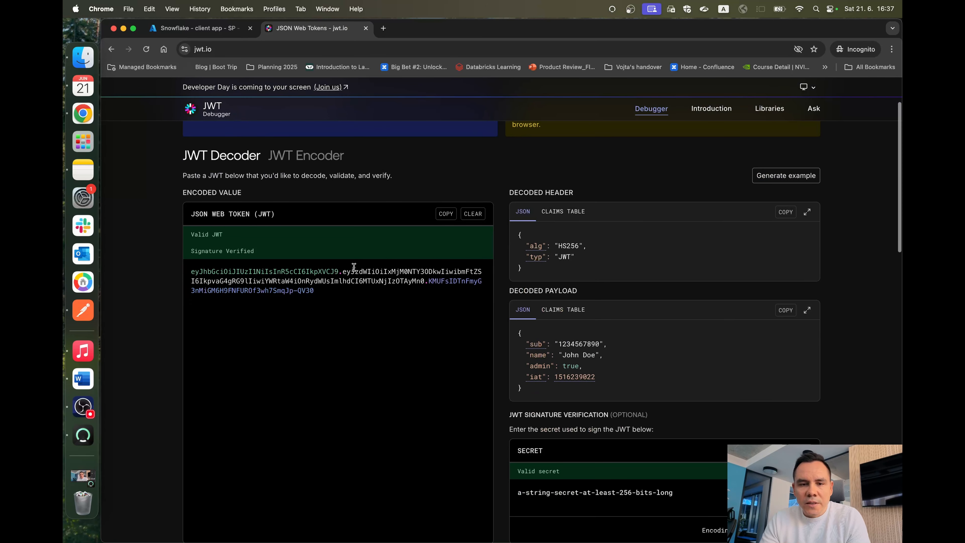
left_click(350, 271)
key("super+a")
key("super+v")
Step: Examine the aud and sub claims in the decoded token payload
scroll(607, 380, "down", 5)
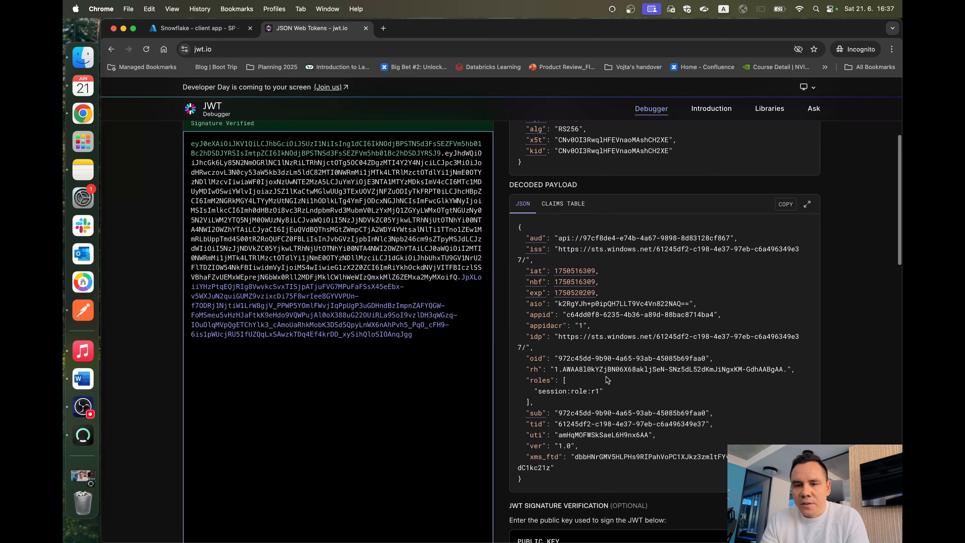
scroll(576, 351, "down", 1)
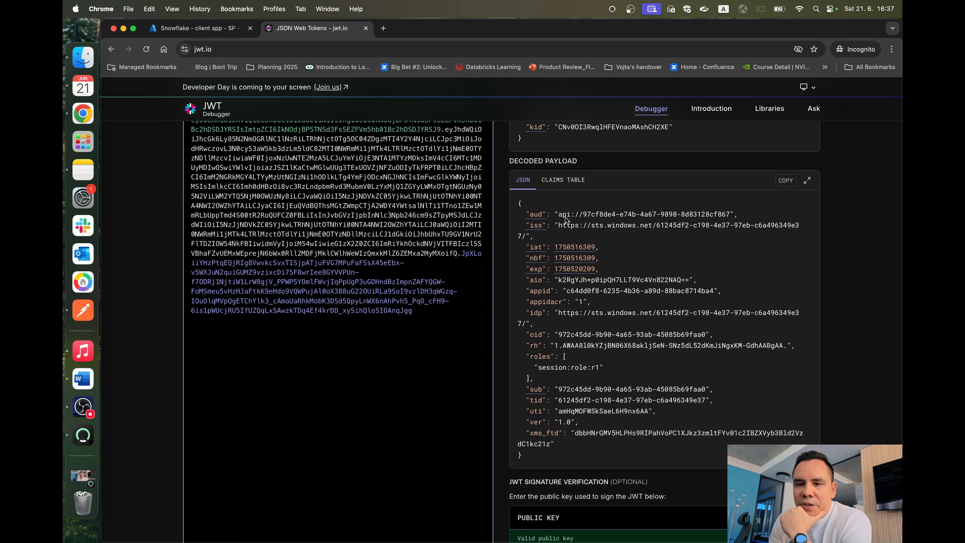
left_click_drag(566, 219, 730, 216)
double_click(707, 218)
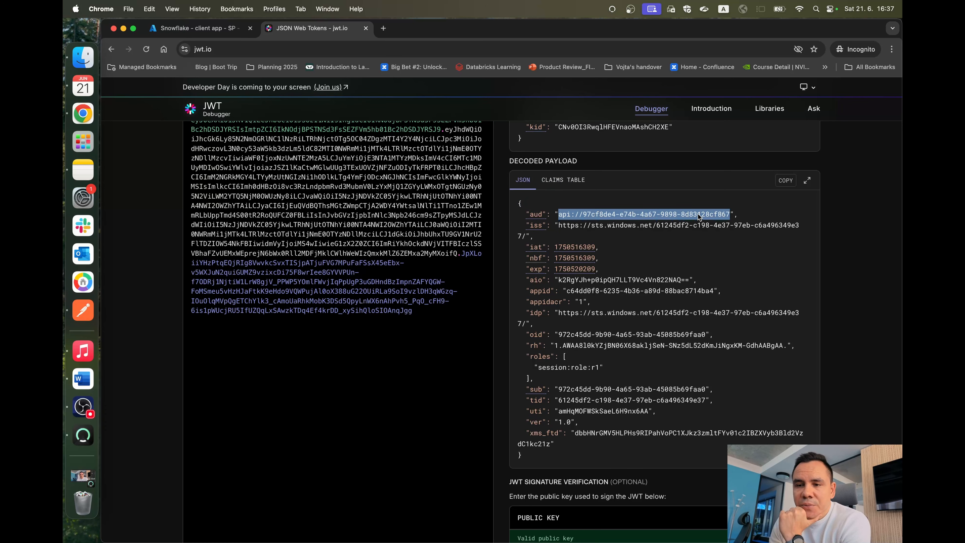
scroll(699, 217, "down", 2)
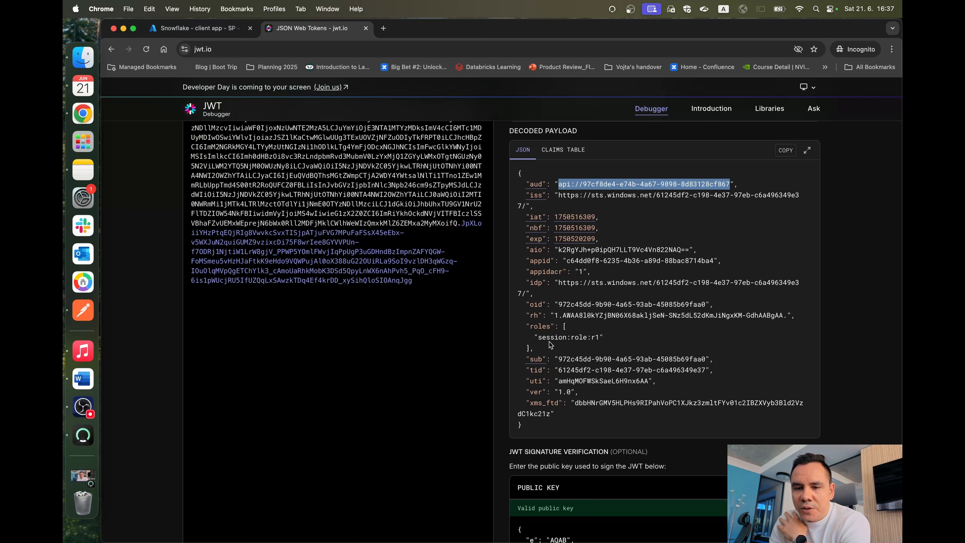
left_click_drag(558, 359, 696, 365)
double_click(569, 364)
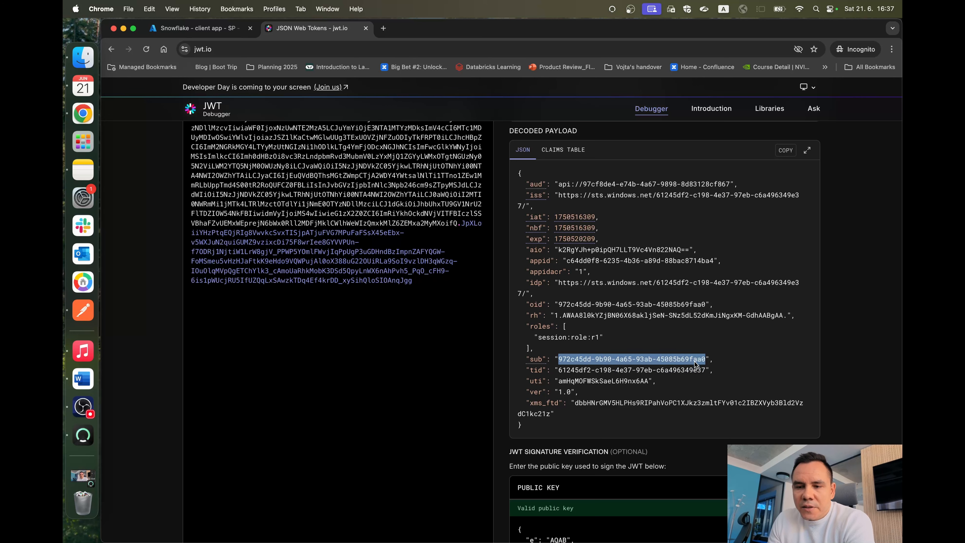
scroll(580, 363, "down", 1)
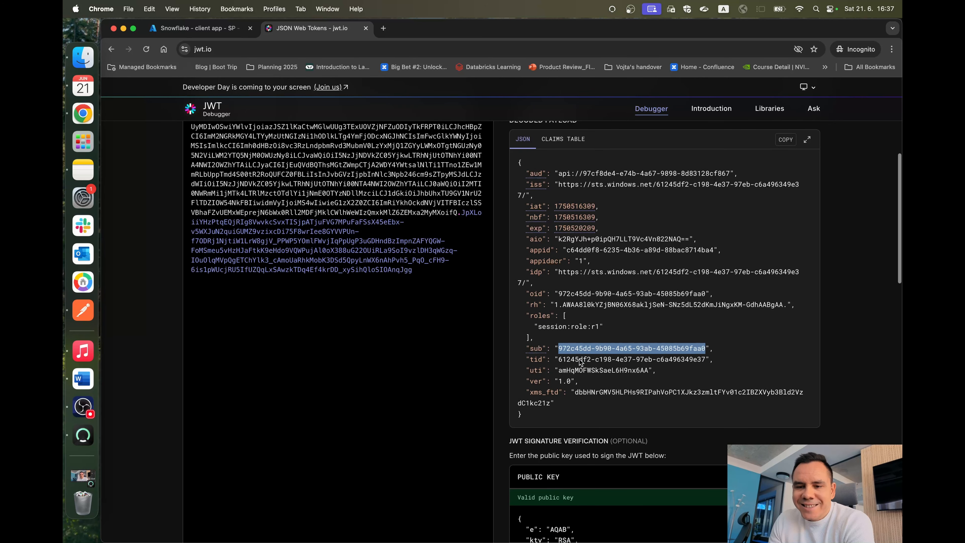
Step: Examine the session role listed under the roles claim and compare it with the sub claim in the decoded payload
scroll(580, 363, "up", 3)
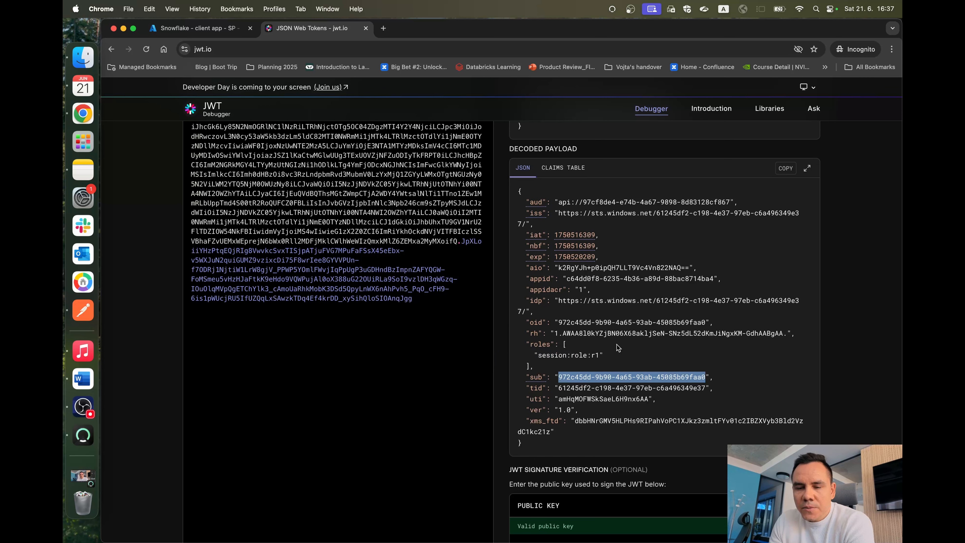
mouse_move(531, 344)
left_mouse_down()
mouse_move(570, 378)
mouse_move(531, 344)
mouse_move(550, 345)
mouse_move(550, 362)
mouse_move(610, 355)
mouse_move(595, 356)
mouse_move(672, 381)
mouse_move(531, 345)
mouse_move(551, 370)
mouse_move(521, 338)
mouse_move(528, 346)
left_mouse_up()
double_click(550, 358)
left_click(594, 355)
triple_click(594, 356)
double_click(573, 377)
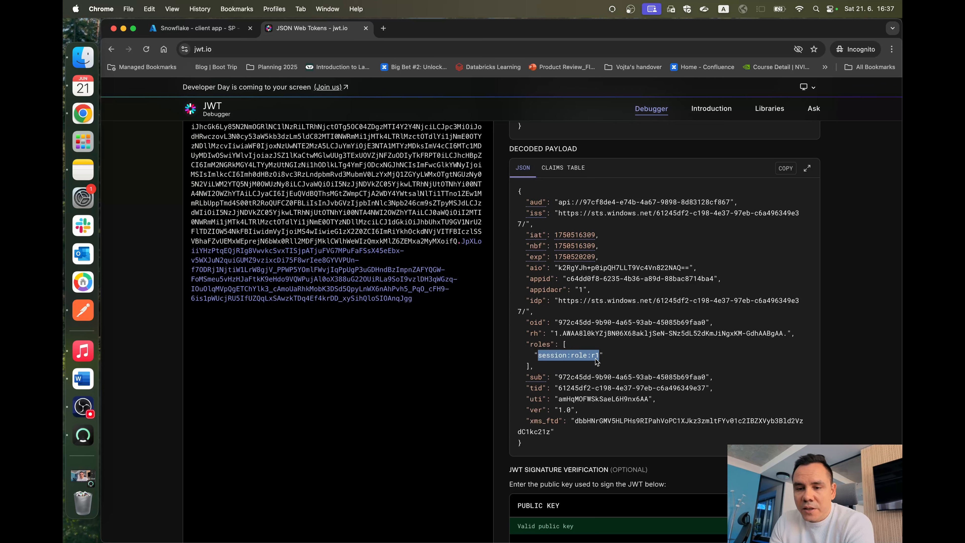
left_click_drag(557, 377, 696, 380)
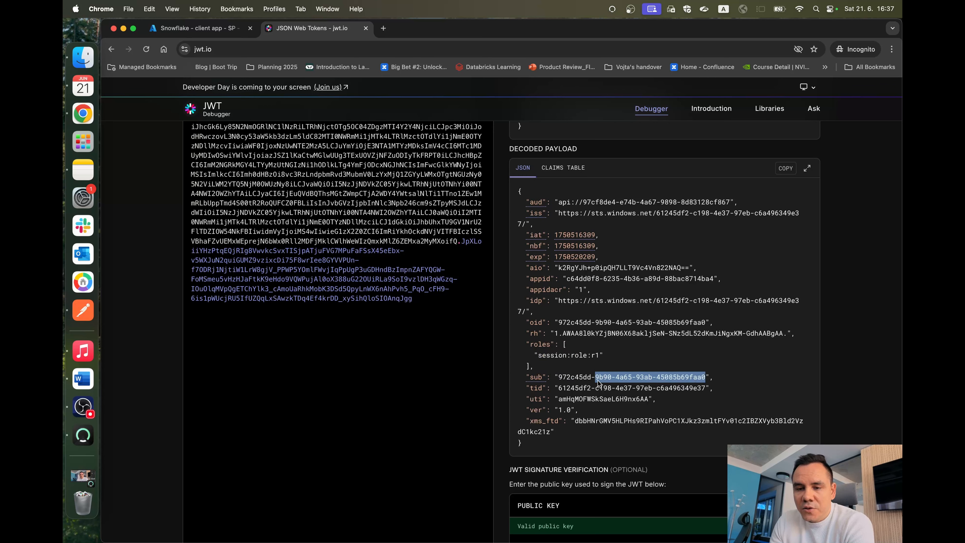
left_click_drag(561, 371, 591, 359)
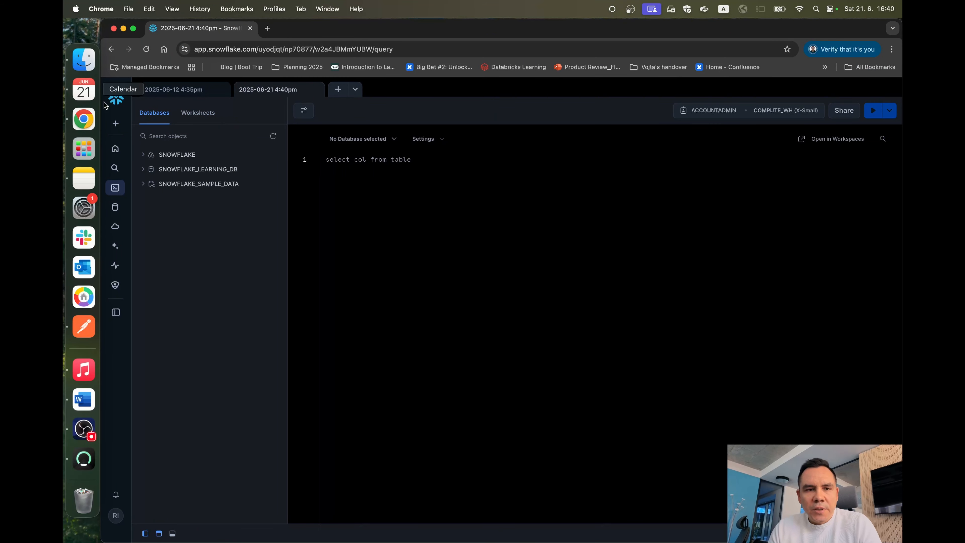
Step: Go to the Snowflake home page, reopen the 2025-06-21 4:40pm worksheet from Projects, and dismiss the feedback survey
left_click(117, 100)
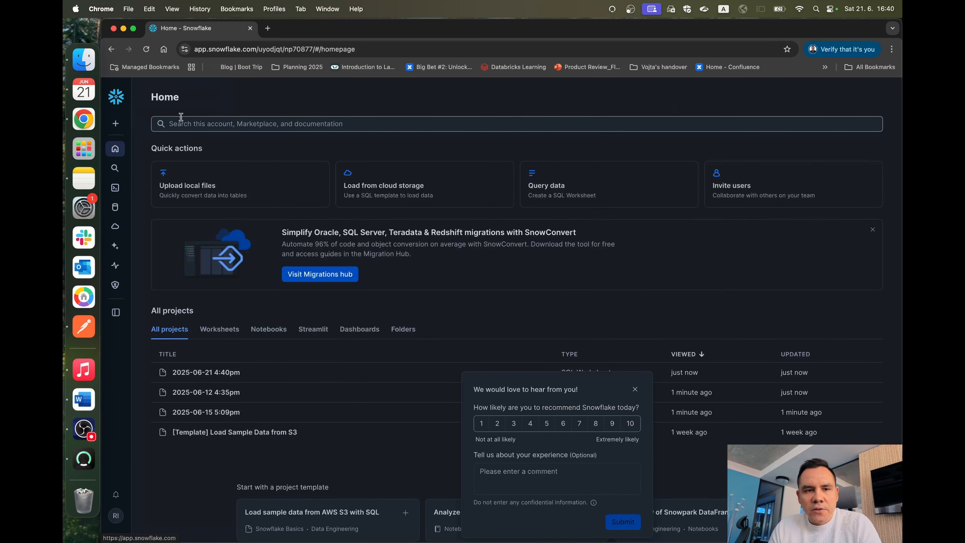
mouse_move(113, 186)
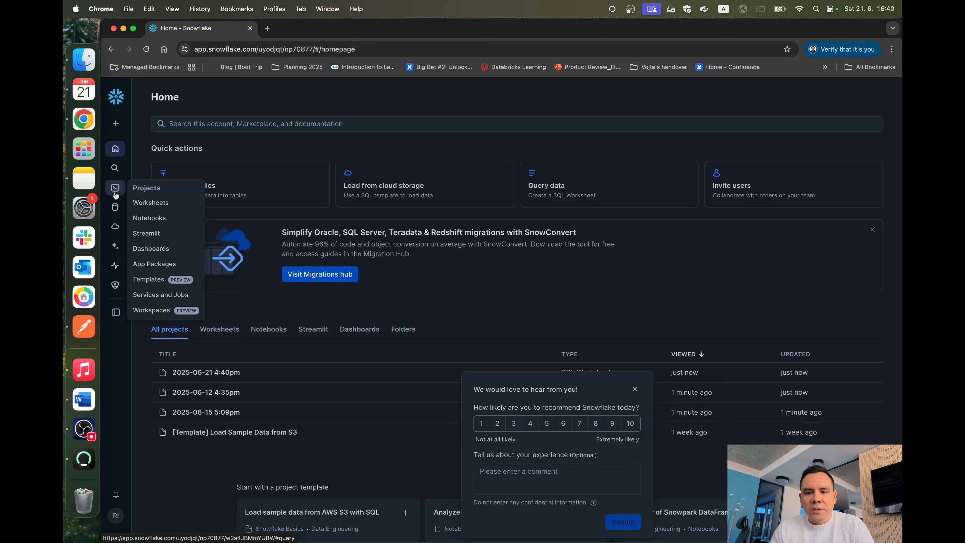
left_click(115, 190)
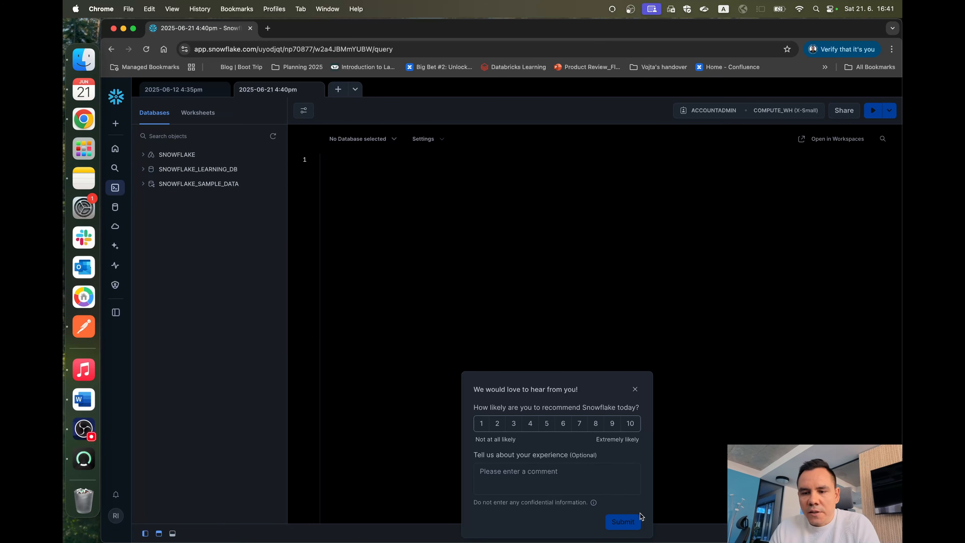
left_click(634, 387)
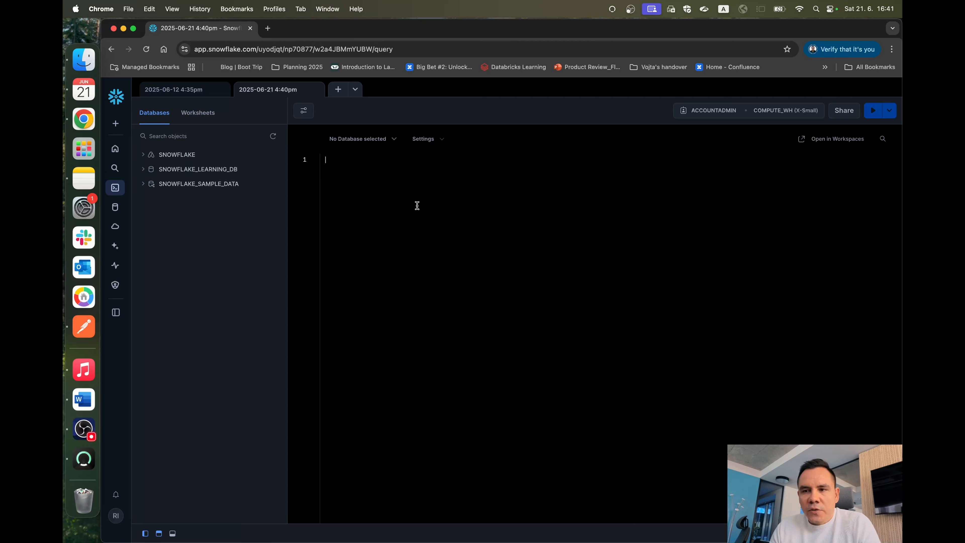
Step: Paste the Azure external OAuth create security integration statement into the worksheet and rename the integration to external_oauth_azure_sp
key("cmd+v")
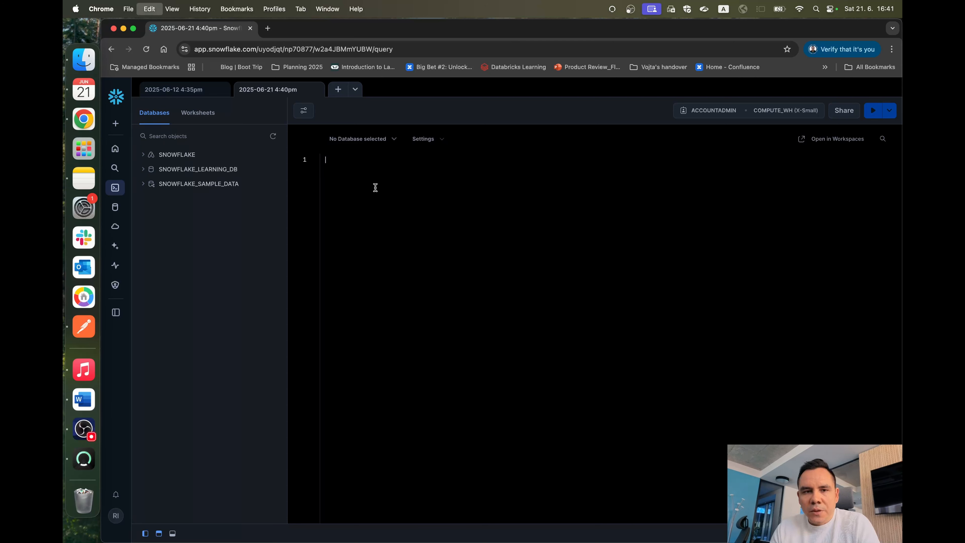
left_click_drag(327, 160, 353, 159)
double_click(448, 164)
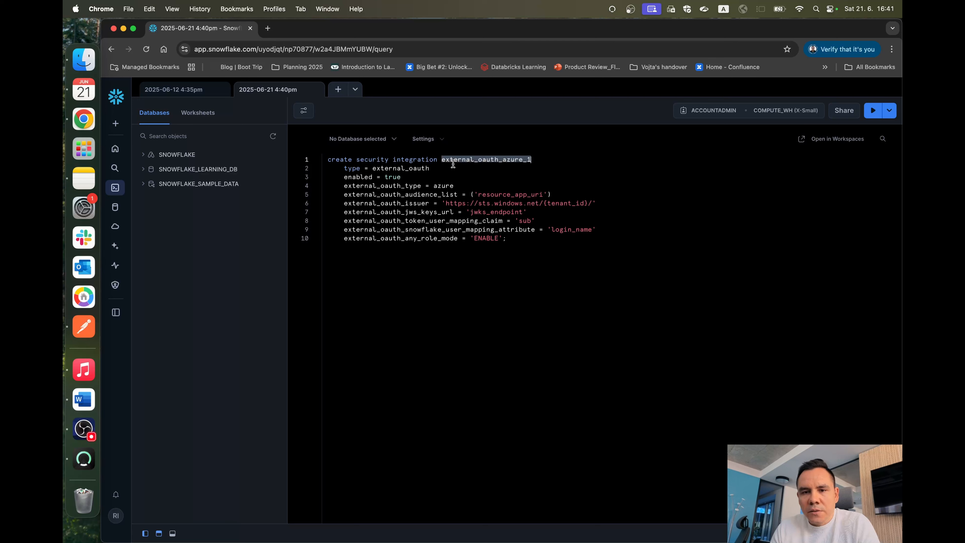
left_click(533, 160)
key("BackSpace")
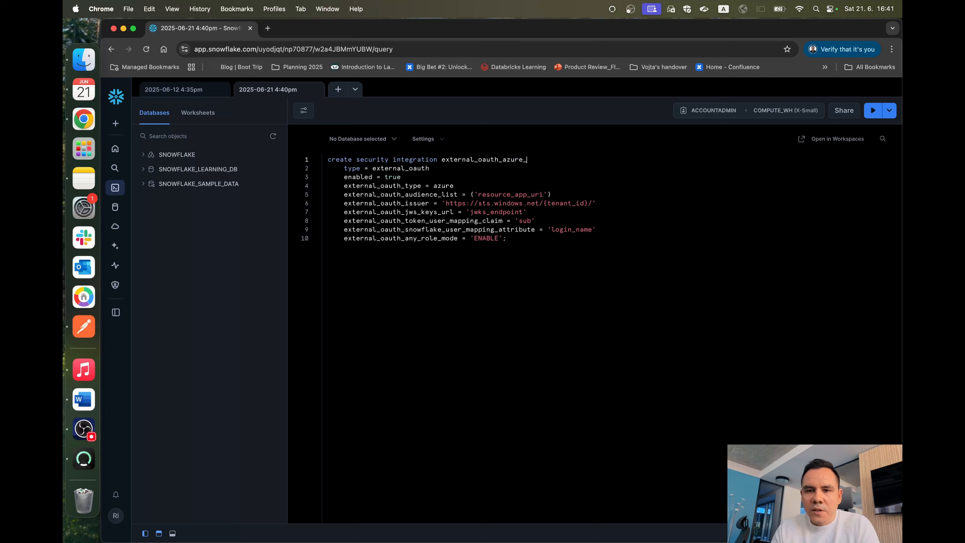
type("sp")
Step: Review the integration name and the type, enabled and external_oauth_type settings in the security integration statement
double_click(484, 154)
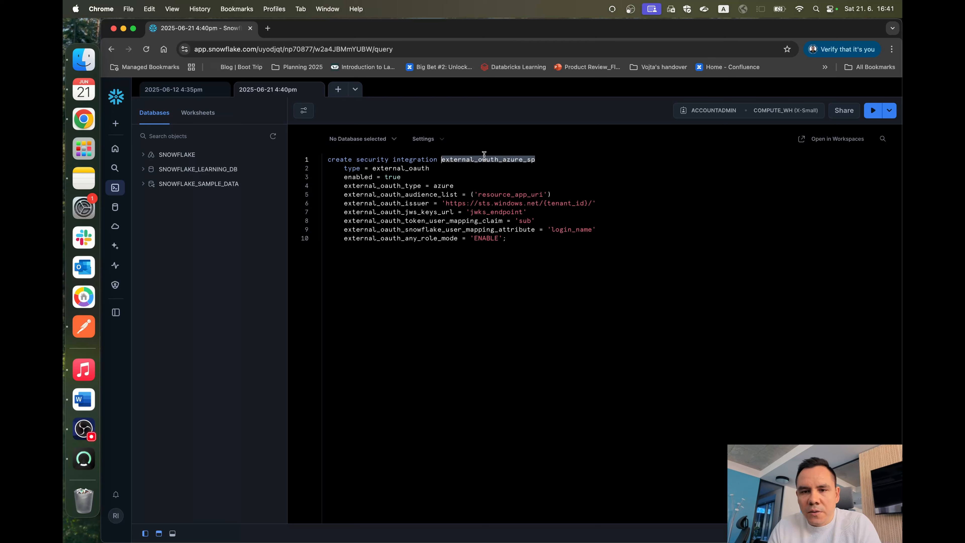
double_click(448, 155)
double_click(448, 159)
left_click(541, 164)
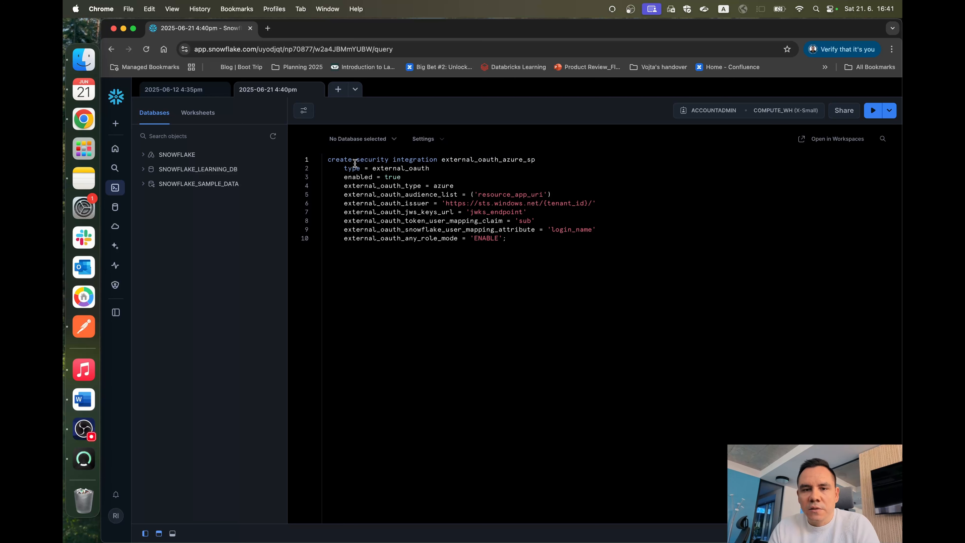
left_click_drag(344, 168, 387, 179)
left_click(430, 167)
left_click(379, 168)
double_click(378, 167)
double_click(356, 178)
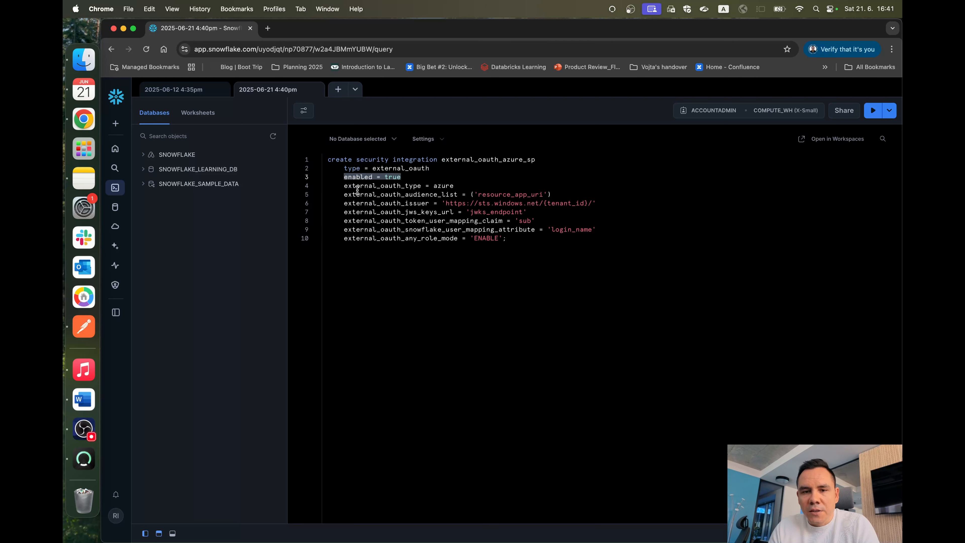
double_click(371, 190)
left_click(446, 186)
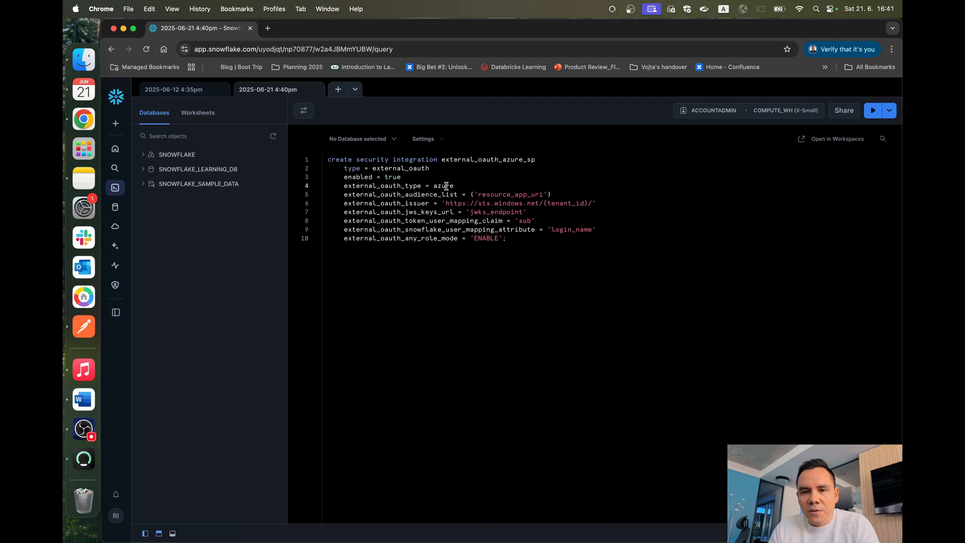
Step: Review the external_oauth_audience_list setting with its resource_app_uri placeholder and the external_oauth_issuer line below it
double_click(370, 194)
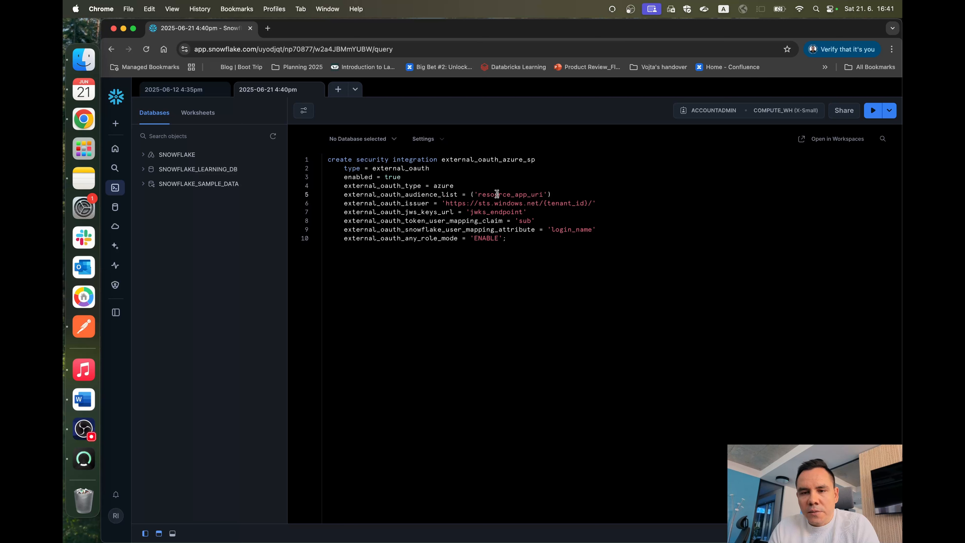
double_click(512, 195)
left_click(362, 205)
double_click(483, 195)
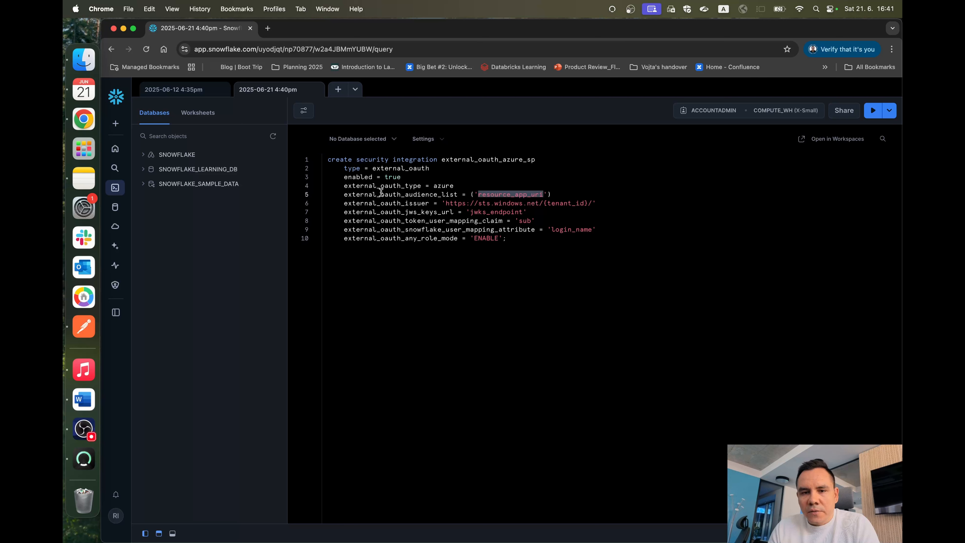
double_click(353, 192)
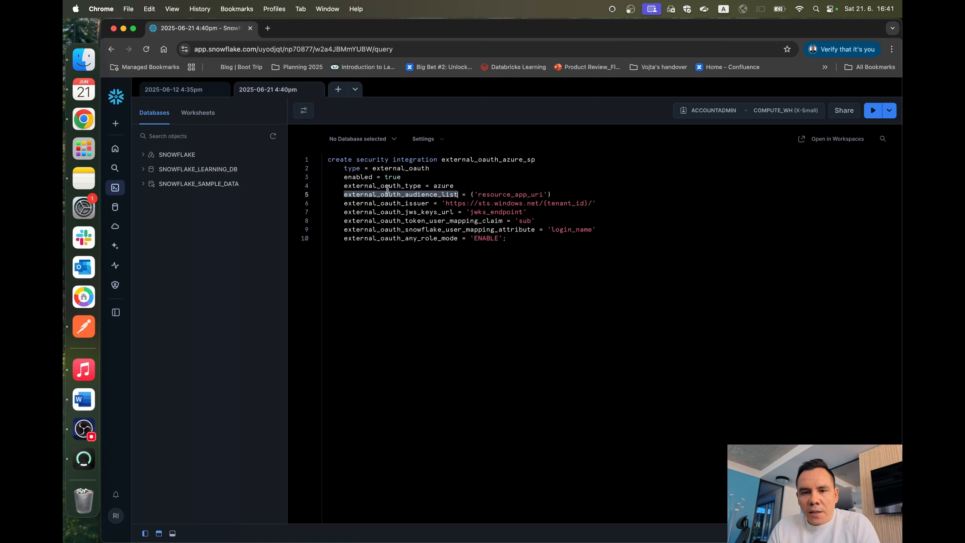
left_click(372, 197)
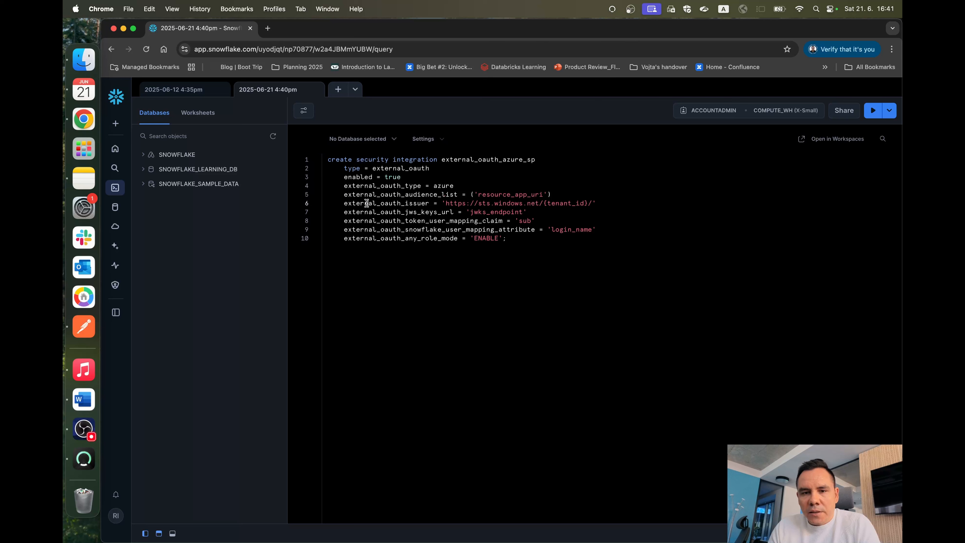
mouse_move(367, 204)
left_mouse_down()
mouse_move(369, 233)
mouse_move(366, 188)
left_mouse_up()
double_click(389, 247)
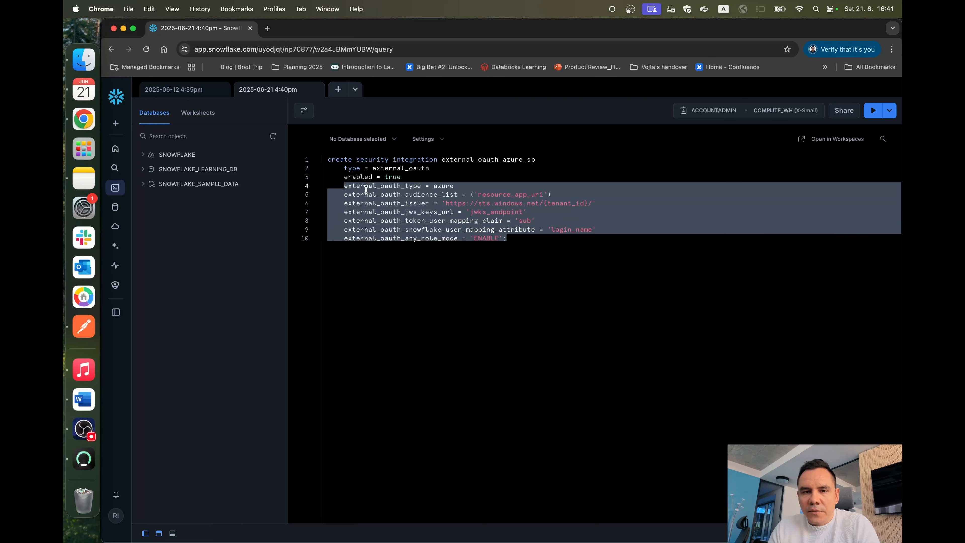
Step: Examine the external_oauth_audience_list line and highlight its resource_app_uri placeholder
left_click(365, 186)
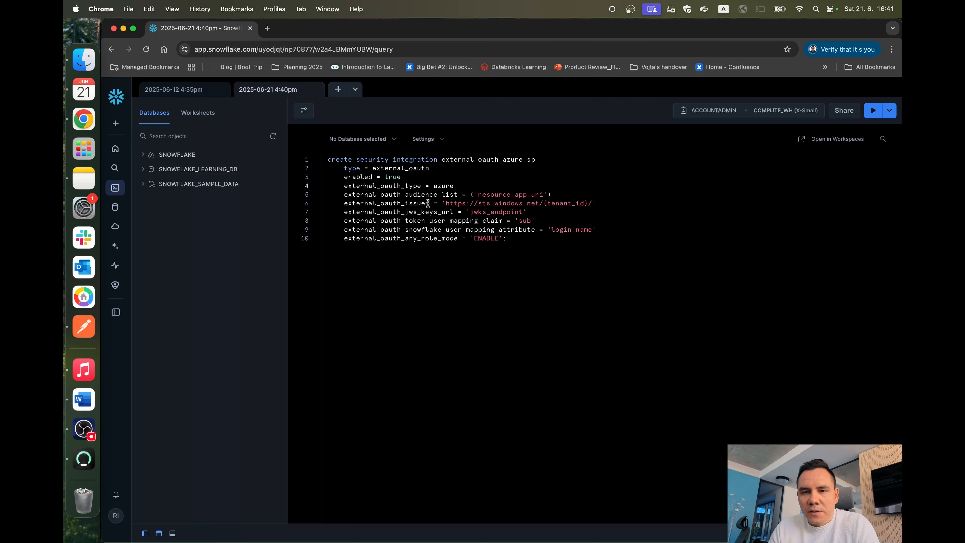
left_click(361, 193)
double_click(361, 193)
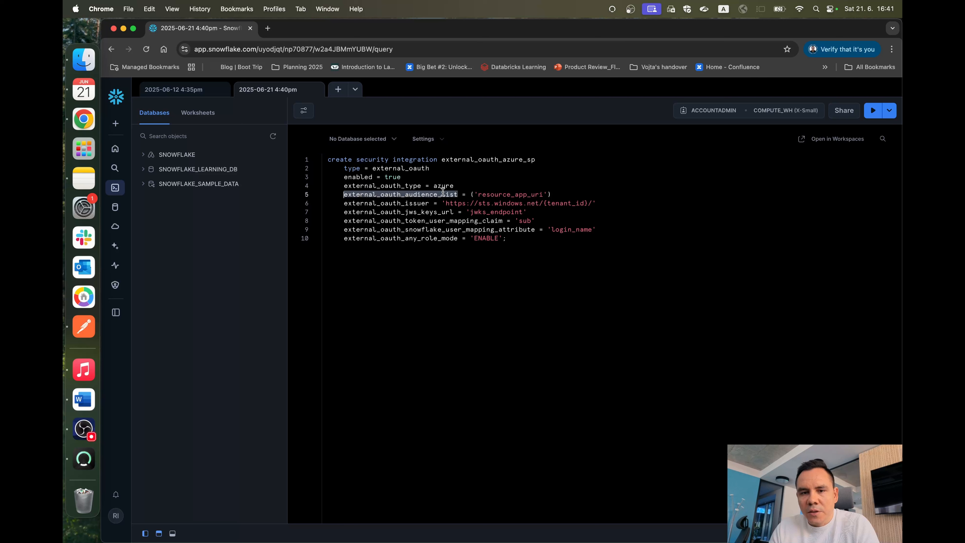
double_click(490, 193)
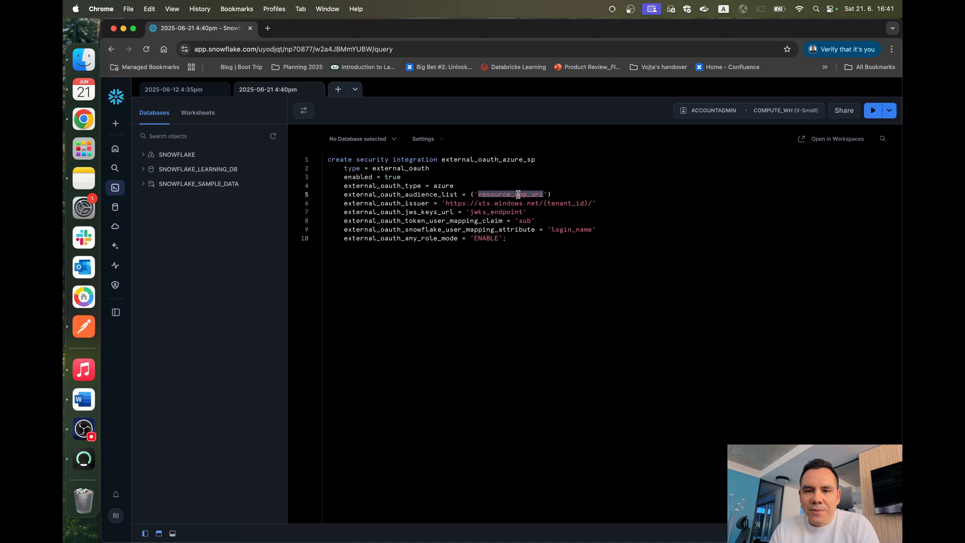
left_click(358, 187)
double_click(364, 196)
left_click(519, 197)
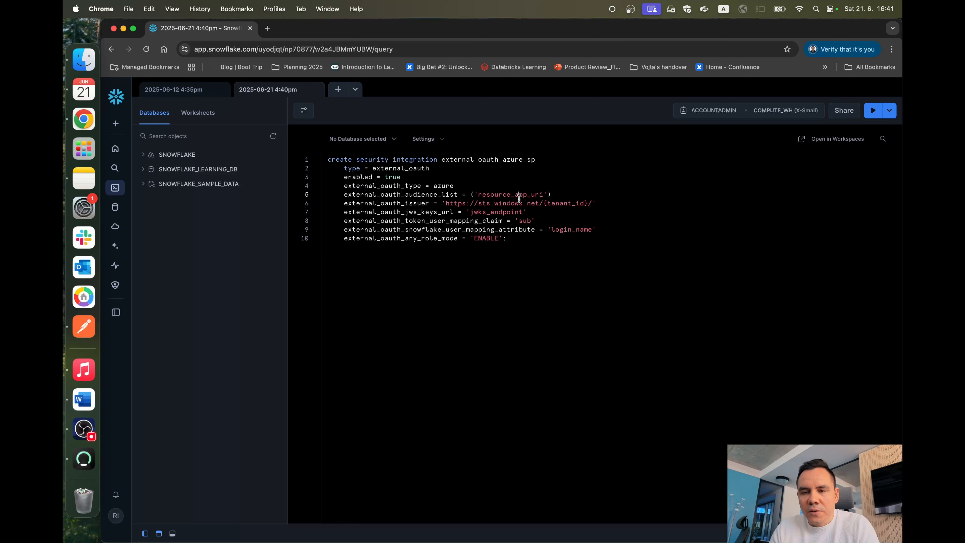
double_click(519, 197)
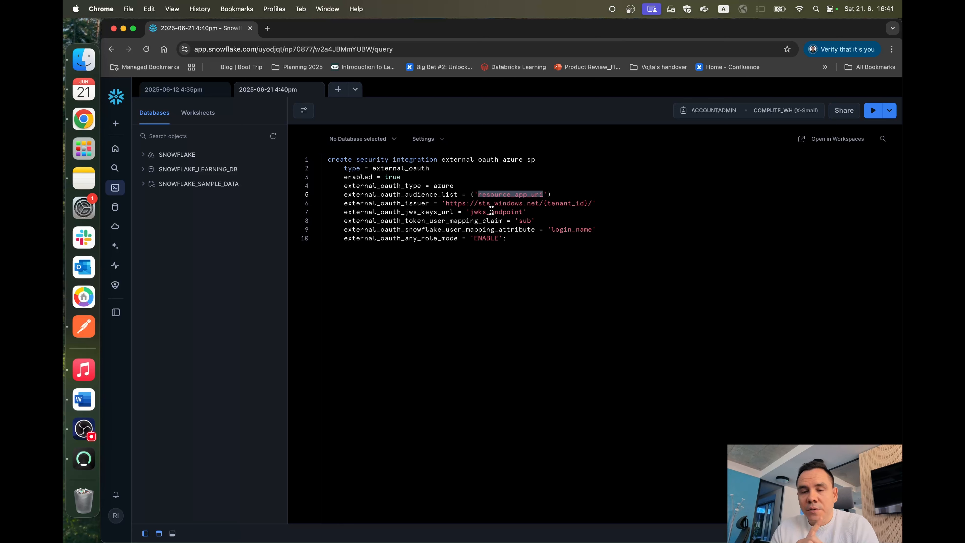
Step: Switch to the Azure portal and open the Snowflake - resource app - SP registration from App registrations
key("ctrl+Up")
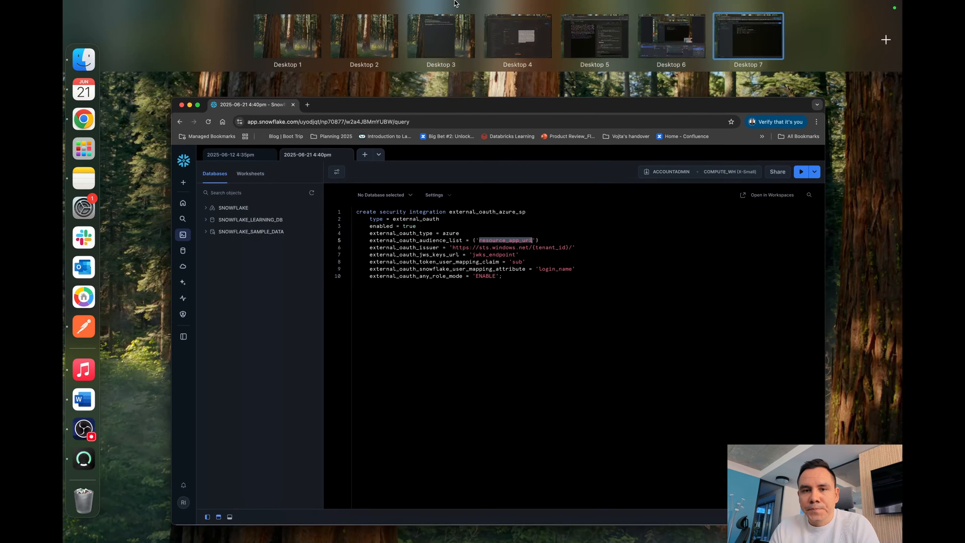
left_click_drag(609, 62, 733, 64)
left_click(733, 64)
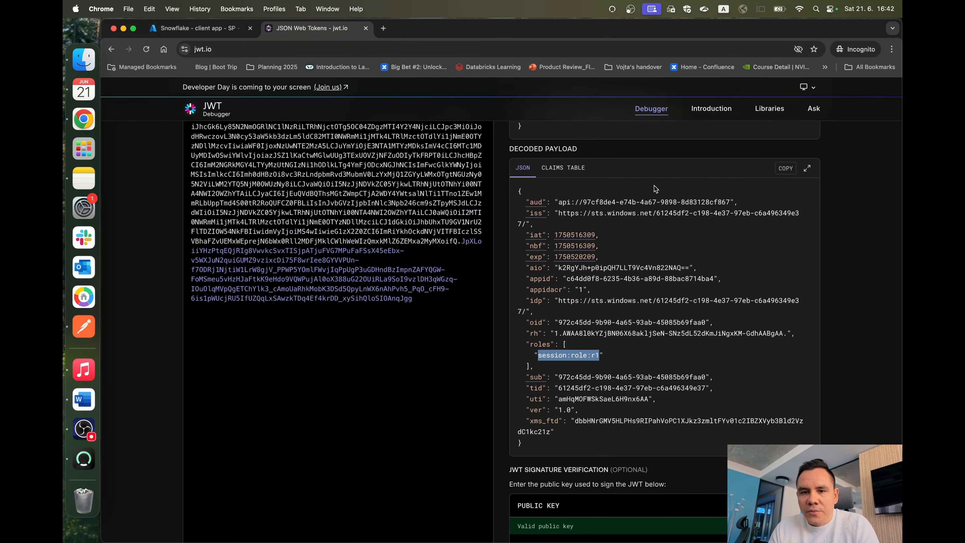
scroll(305, 179, "up", 10)
left_click(198, 28)
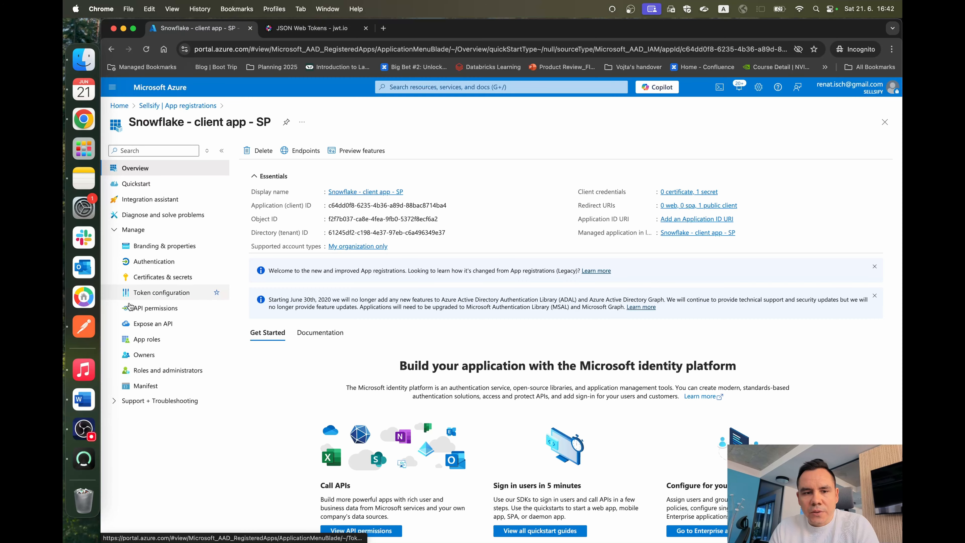
left_click(177, 106)
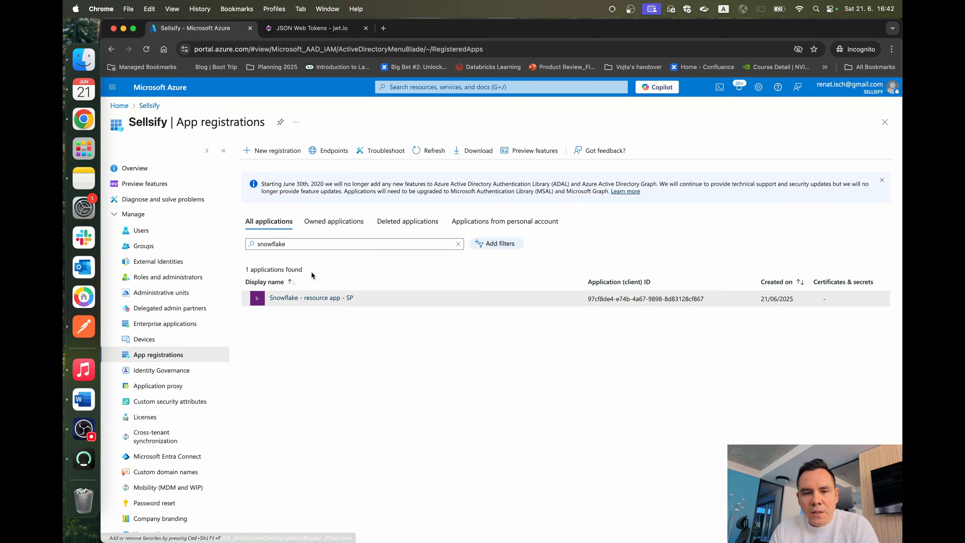
left_click(272, 298)
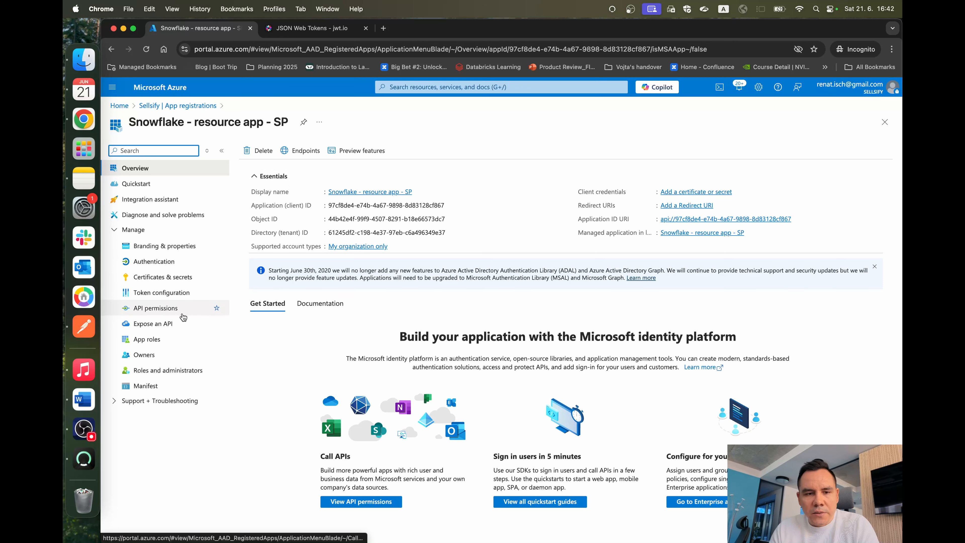
Step: Copy the Application ID URI from the resource app's Expose an API page
left_click(178, 325)
triple_click(351, 175)
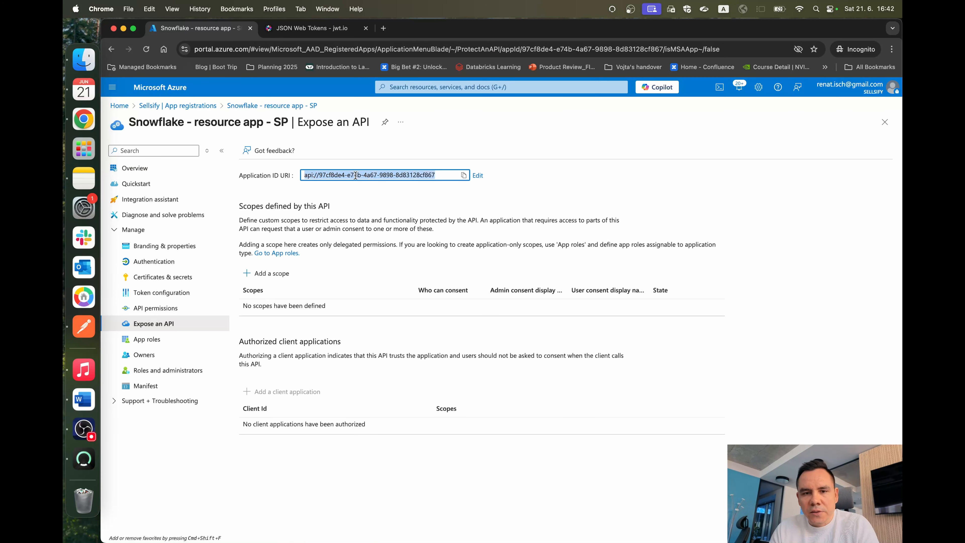
left_click(403, 213)
Step: Search the decoded token payload on jwt.io for the copied Application ID URI to check it against the aud claim
left_click(309, 27)
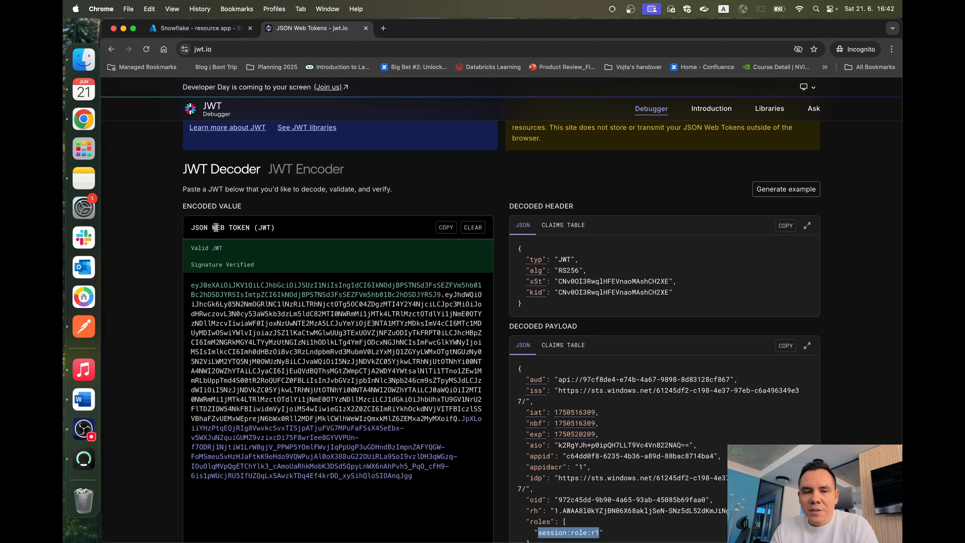
scroll(334, 207, "down", 2)
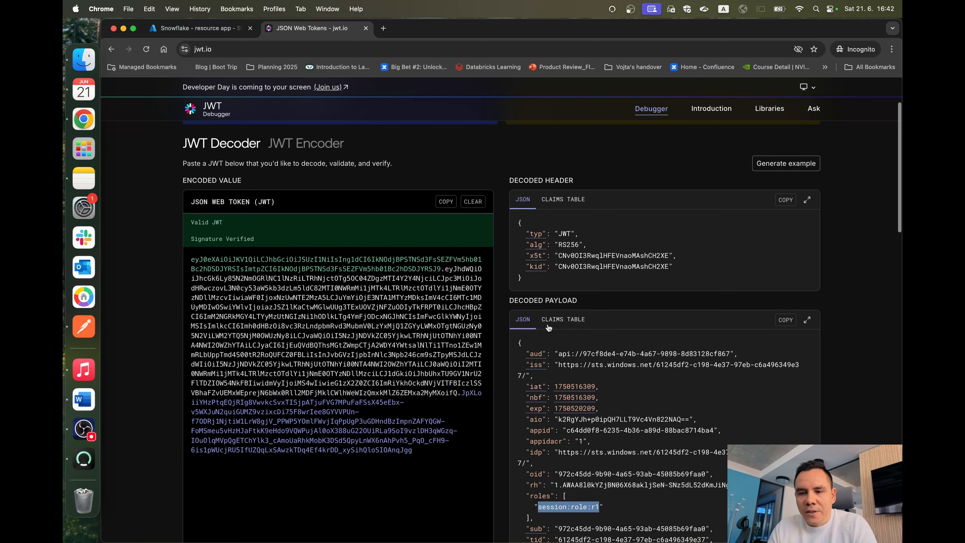
mouse_move(558, 354)
left_mouse_down()
mouse_move(717, 362)
mouse_move(560, 357)
left_mouse_up()
key("super+c")
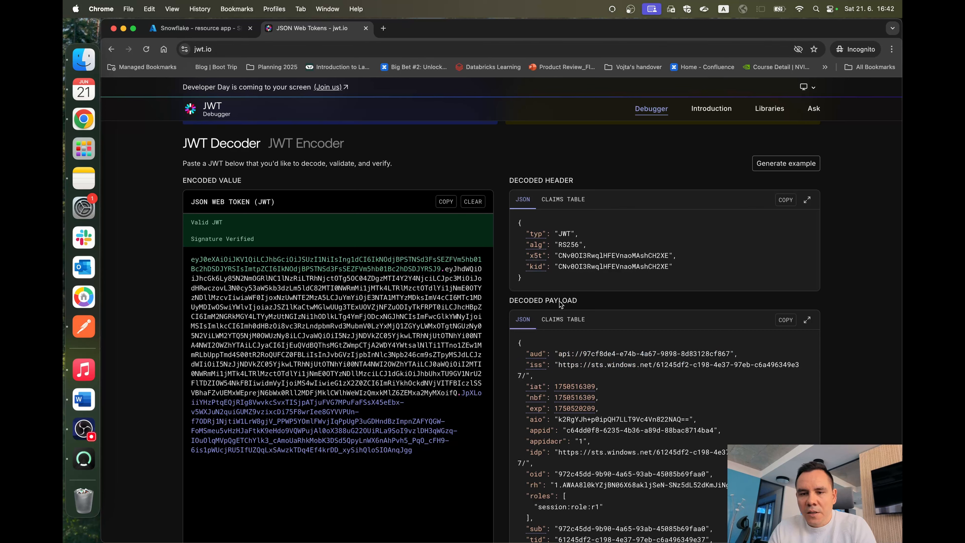
key("super+f")
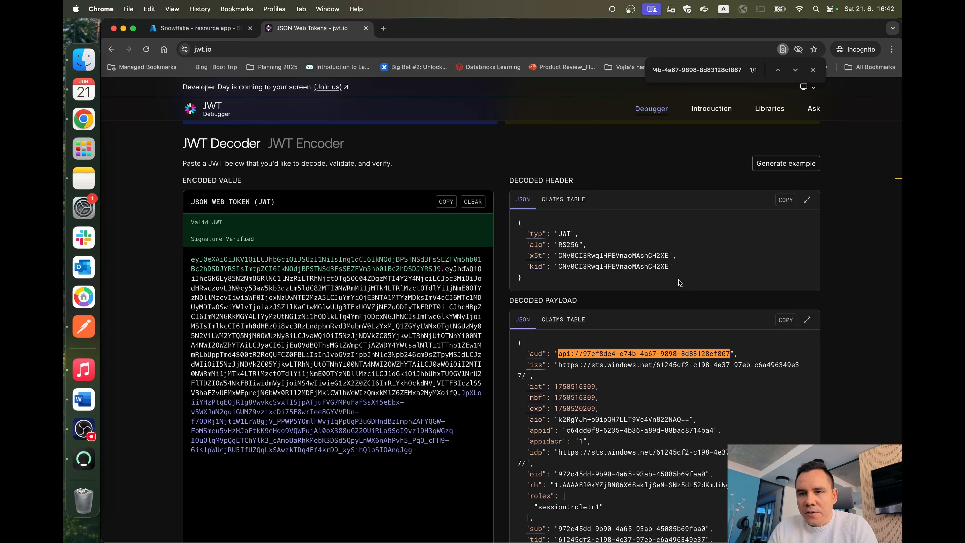
Step: Replace the resource_app_uri placeholder in the Snowflake worksheet's external_oauth_audience_list with api://97cf8de4-e74b-4a67-9898-8d83128cf867
key("ctrl+Left")
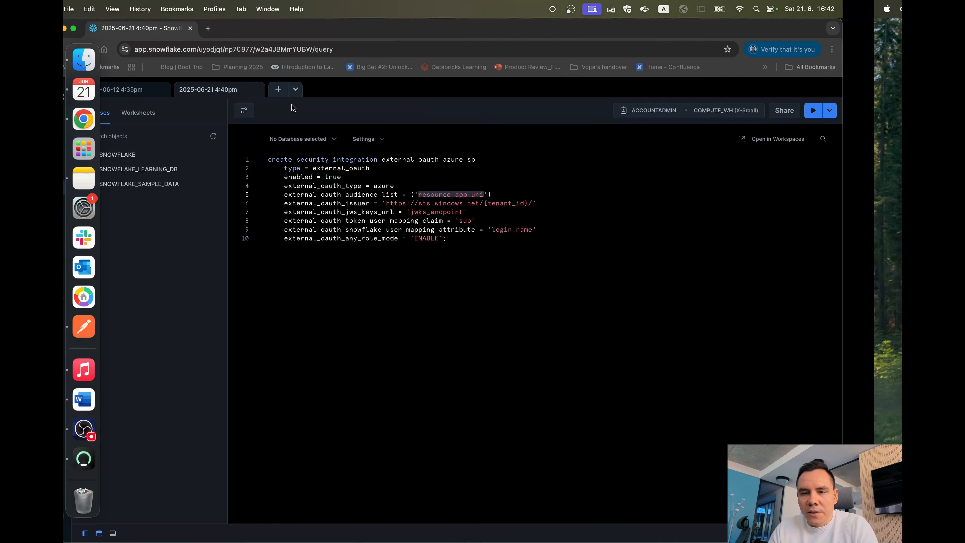
left_click(351, 200)
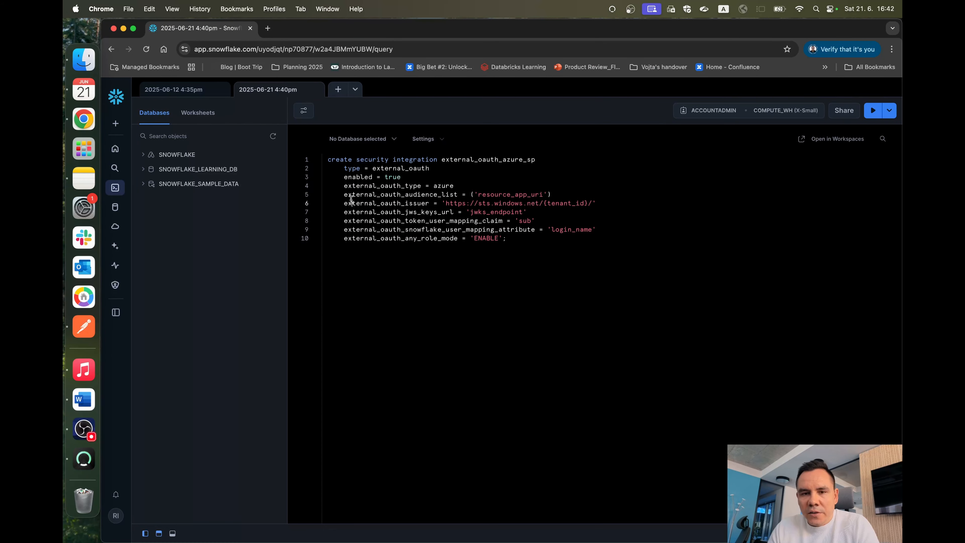
double_click(351, 195)
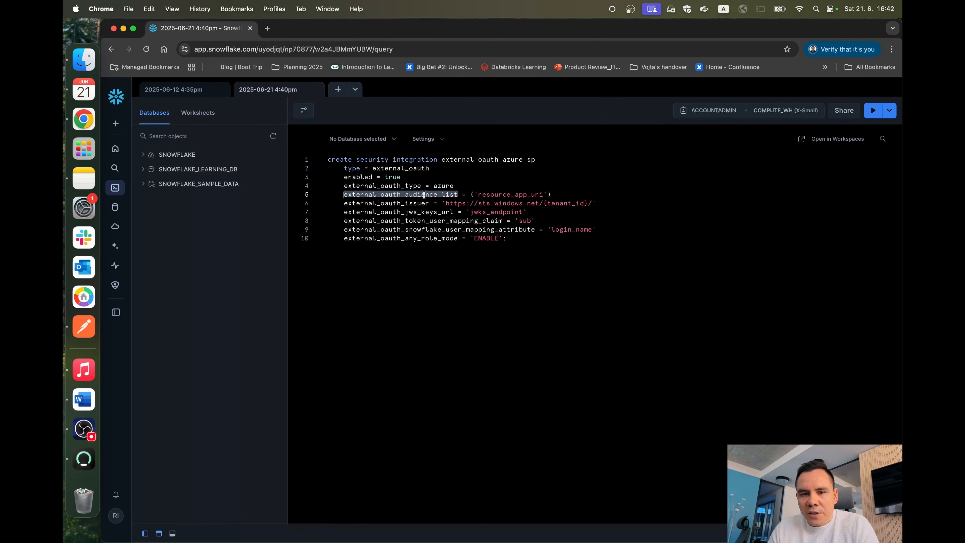
double_click(479, 194)
key("super+v")
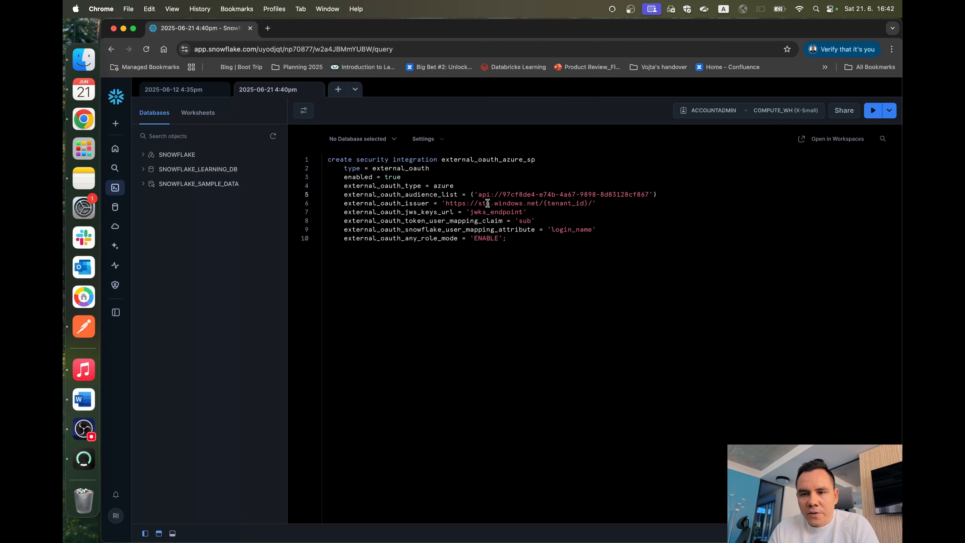
left_click_drag(478, 195, 643, 194)
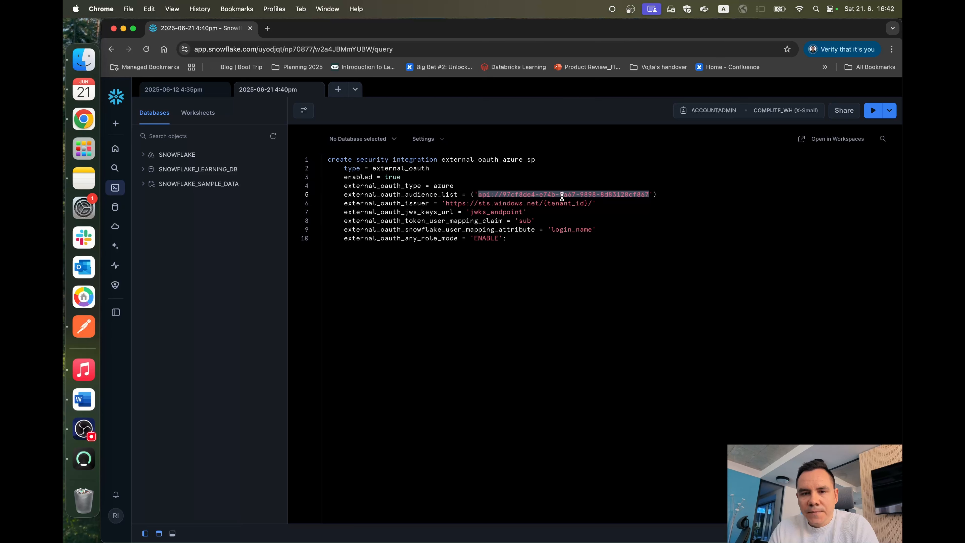
Step: Compare the external_oauth_issuer URL in the worksheet with the iss claim in the decoded token payload on jwt.io
double_click(360, 203)
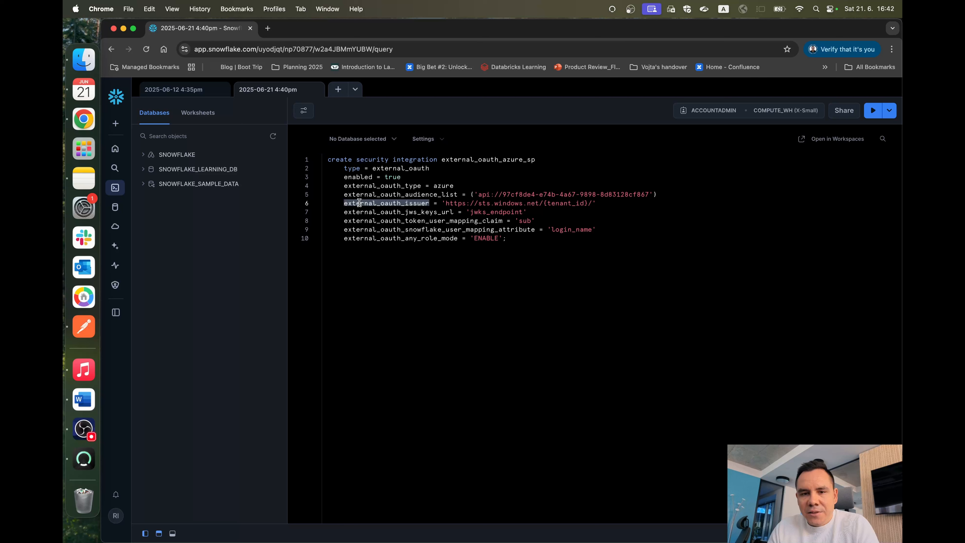
left_click_drag(446, 203, 584, 203)
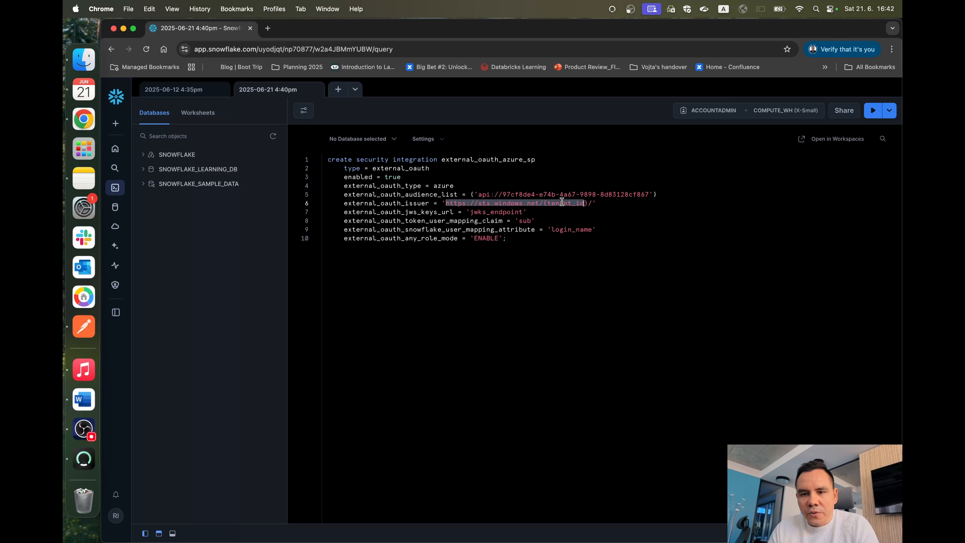
key("shift+Right")
key("Left")
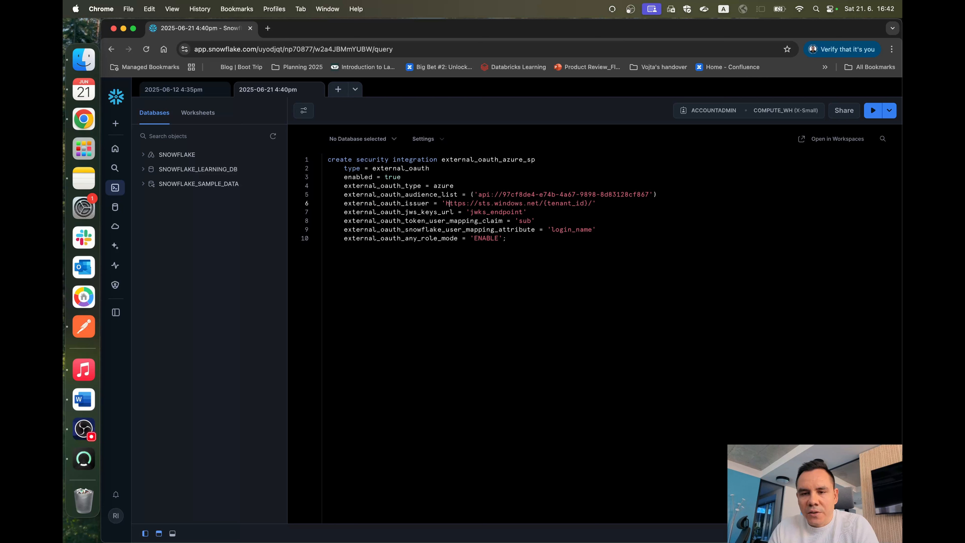
left_click_drag(447, 203, 584, 203)
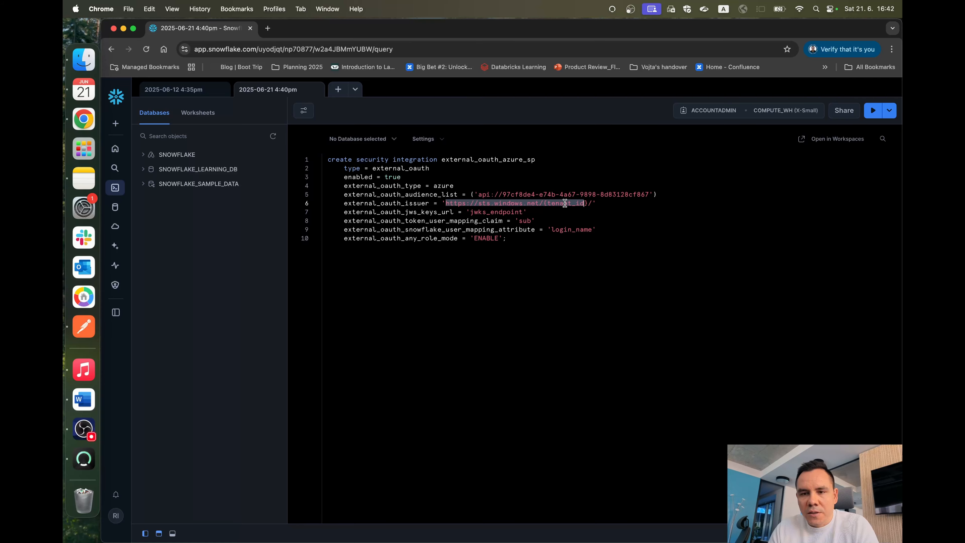
key("ctrl+Right")
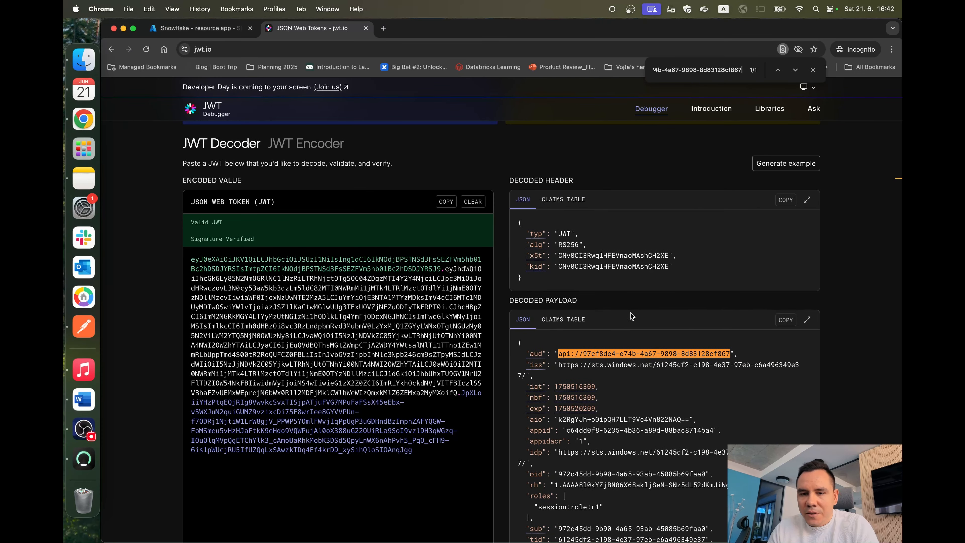
scroll(555, 369, "down", 2)
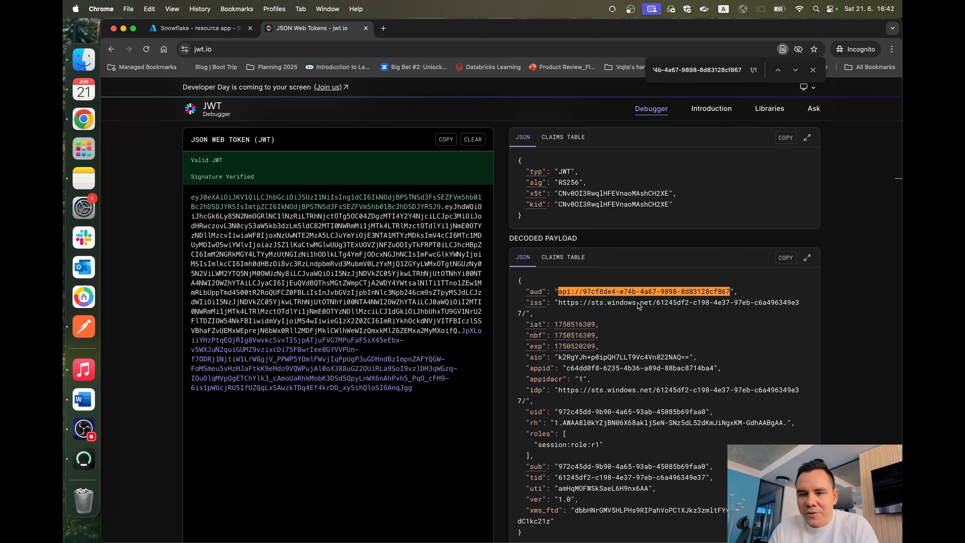
left_click_drag(559, 303, 522, 313)
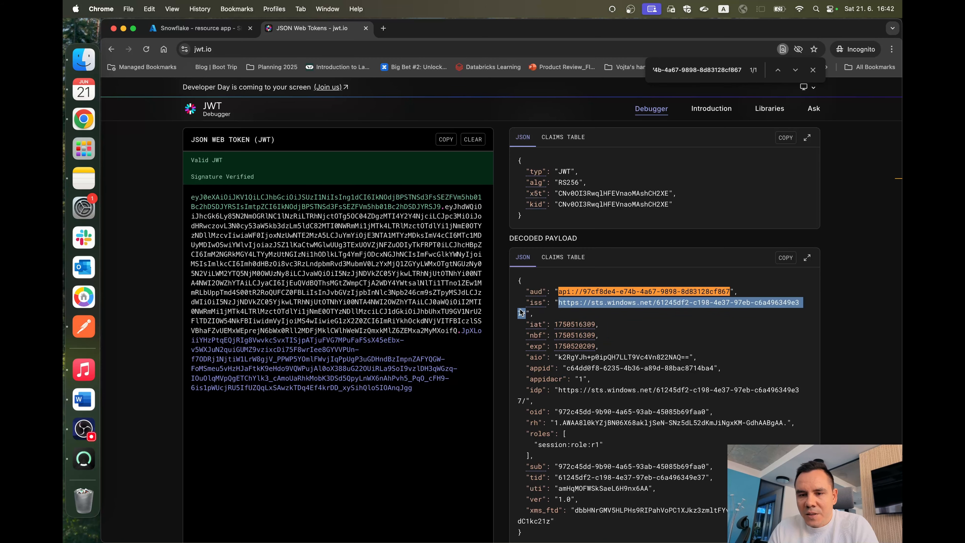
Step: Return to the Snowflake worksheet and highlight the tenant_id placeholder in the external_oauth_issuer URL
key("ctrl+Left")
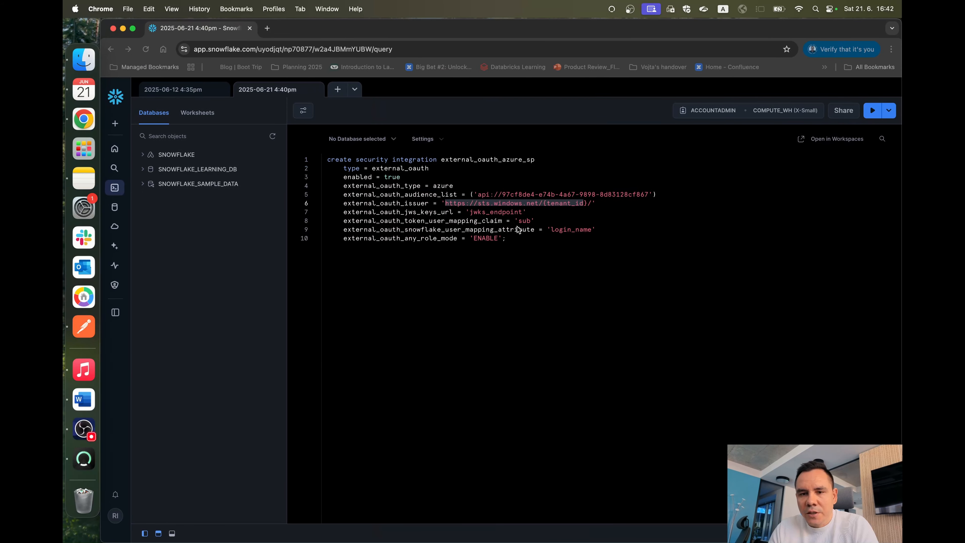
left_click(518, 227)
double_click(454, 202)
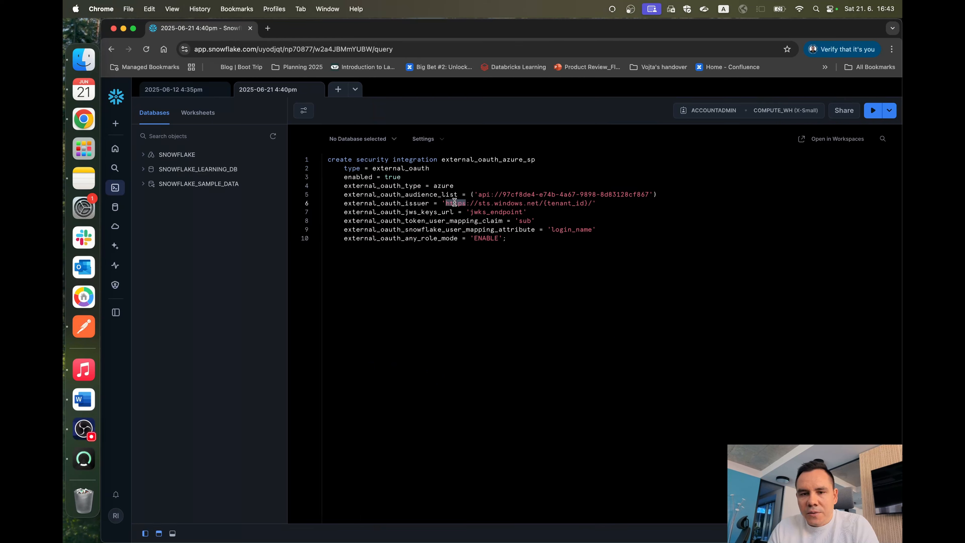
double_click(455, 203)
left_click_drag(456, 203, 585, 200)
double_click(504, 204)
left_click(533, 205)
Step: Copy the Directory (tenant) ID from the Snowflake - resource app - SP overview in the Azure portal
key("ctrl+Left")
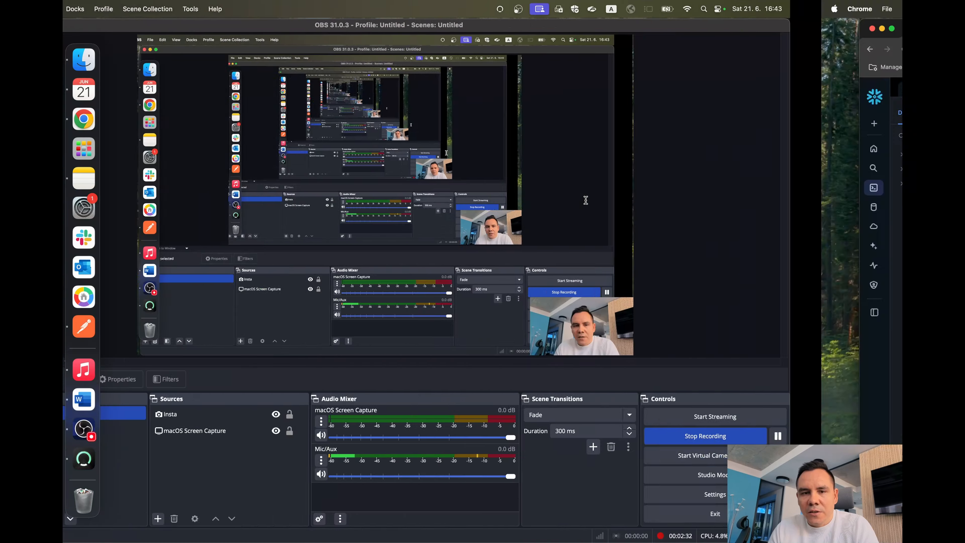
key("ctrl+Right")
key("ctrl+Right")
left_click(201, 28)
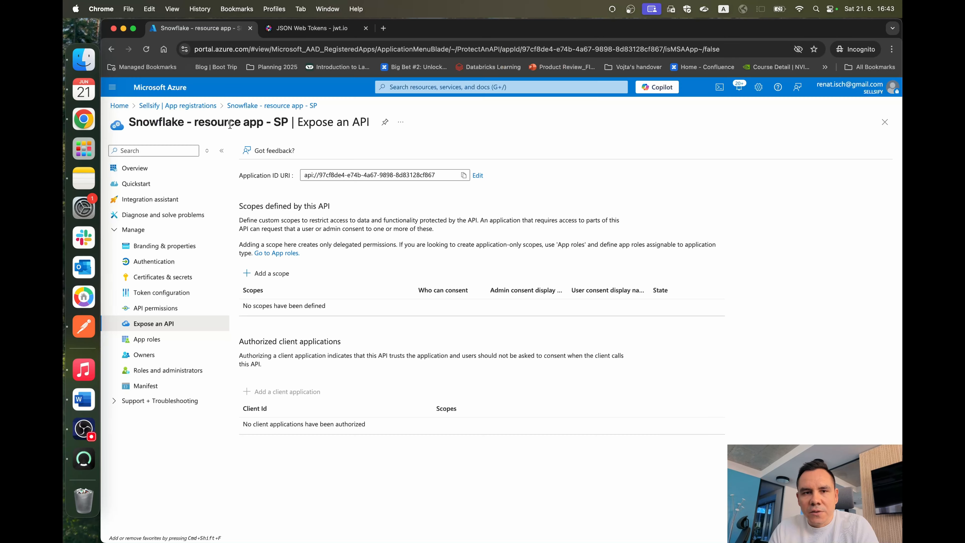
left_click(135, 167)
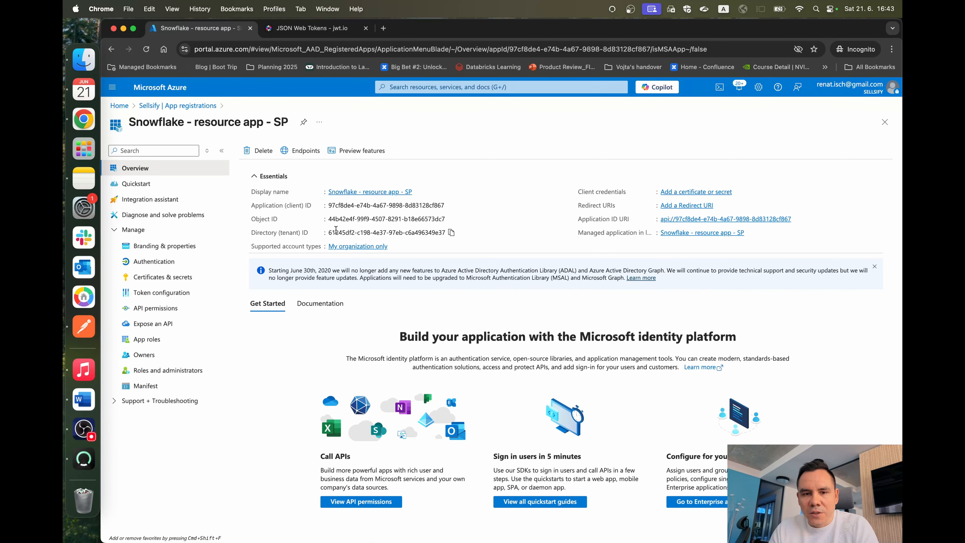
left_click(449, 233)
Step: Replace the tenant_id placeholder in the worksheet's external_oauth_issuer URL with 61245df2-c198-4e37-97eb-c6a496349e37
key("ctrl+Left")
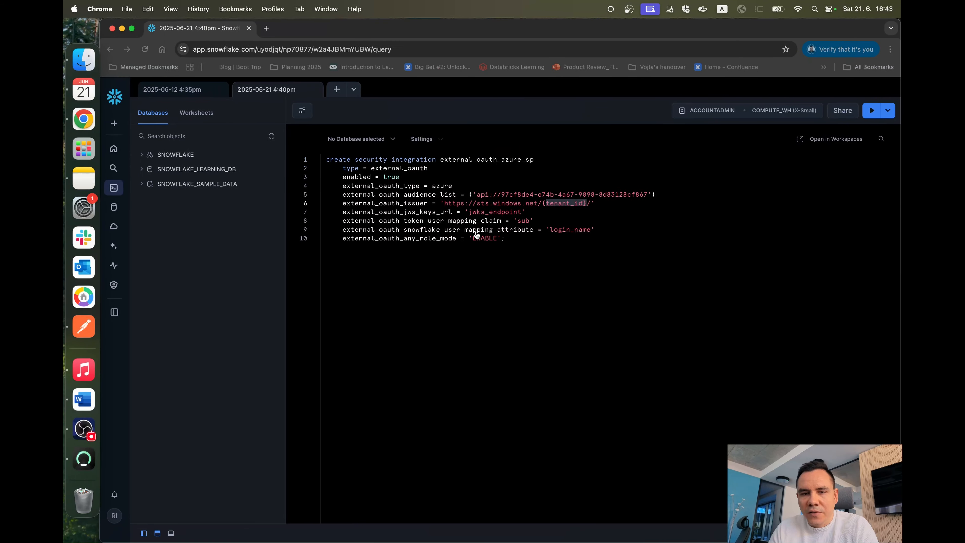
Step: Copy the iss claim's URL from the decoded token payload on jwt.io
key("ctrl+Right")
left_click(312, 28)
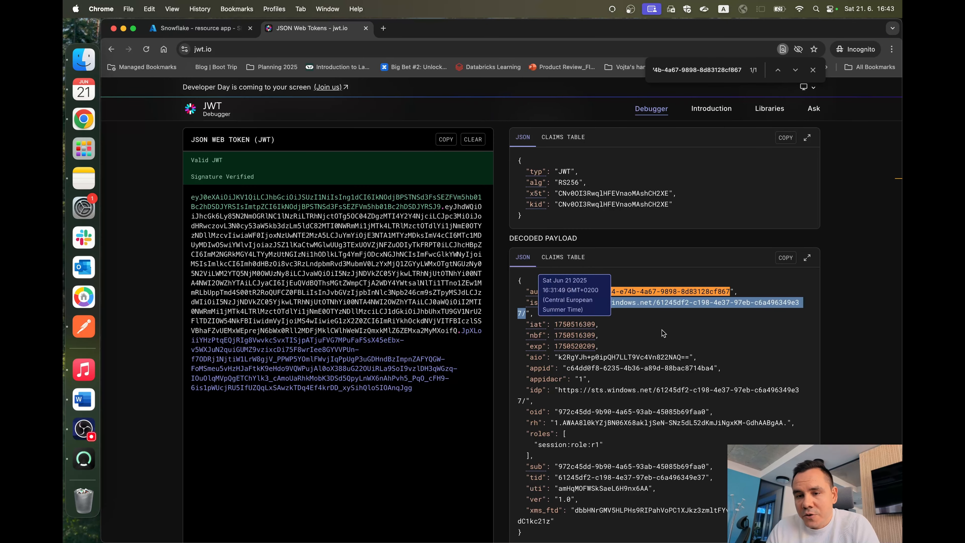
left_click(663, 340)
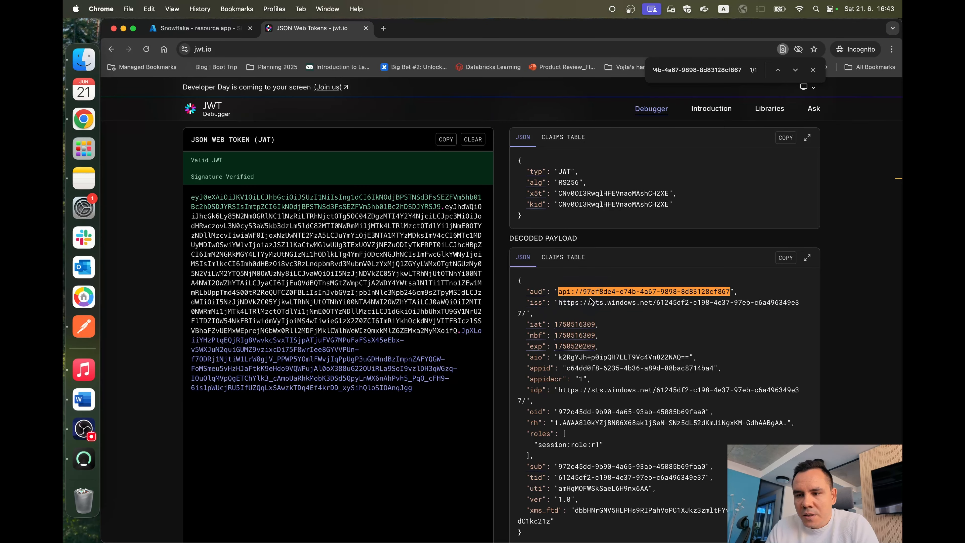
left_click_drag(558, 302, 534, 311)
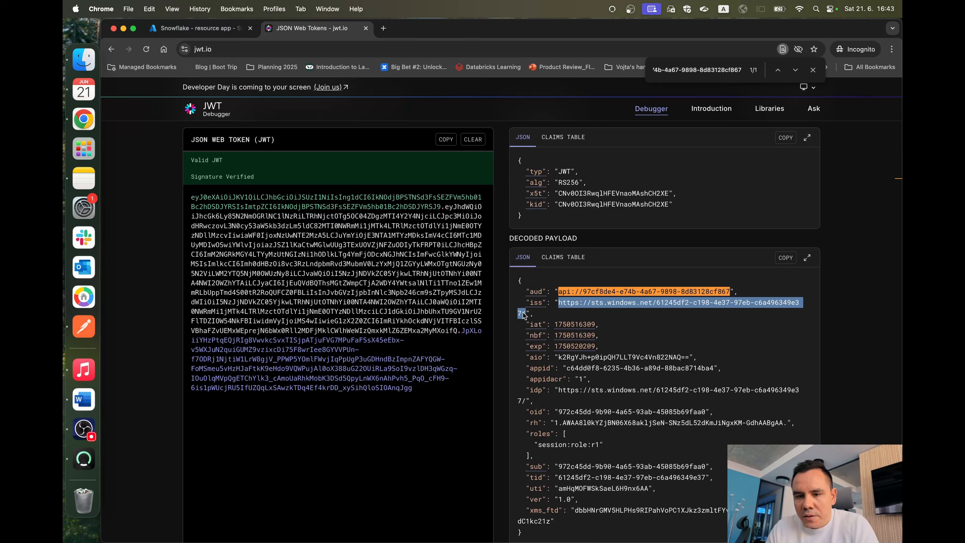
Step: Search the Snowflake worksheet for the copied iss URL to check the external_oauth_issuer value, and close the search
key("ctrl+Left")
key("ctrl+Right")
key("ctrl+Left")
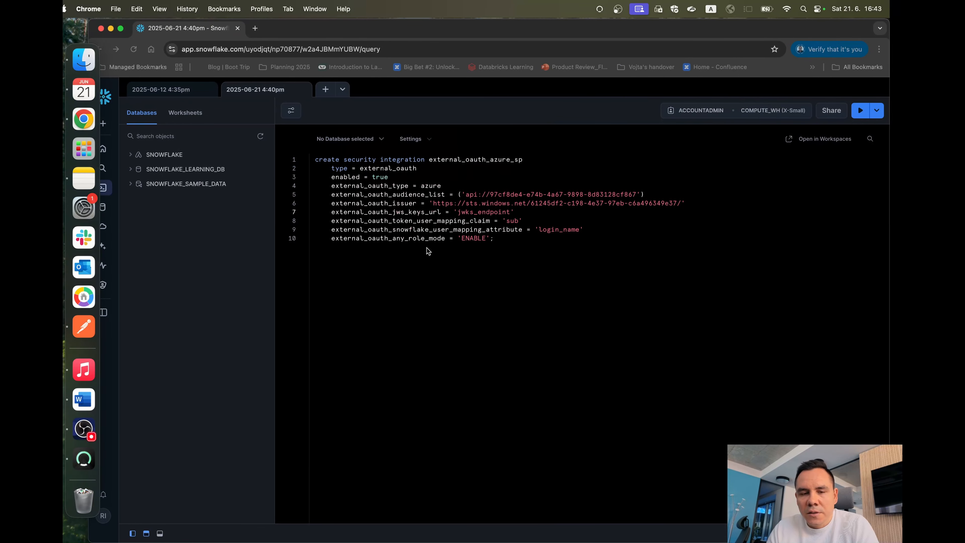
key("super+f")
key("super+v")
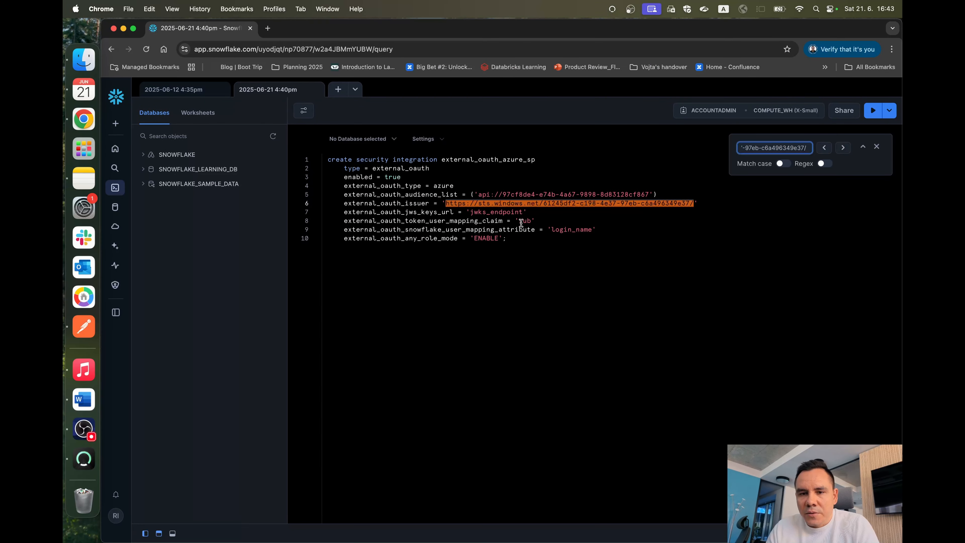
left_click_drag(693, 203, 448, 203)
left_click(460, 203)
left_click(877, 147)
left_click(647, 309)
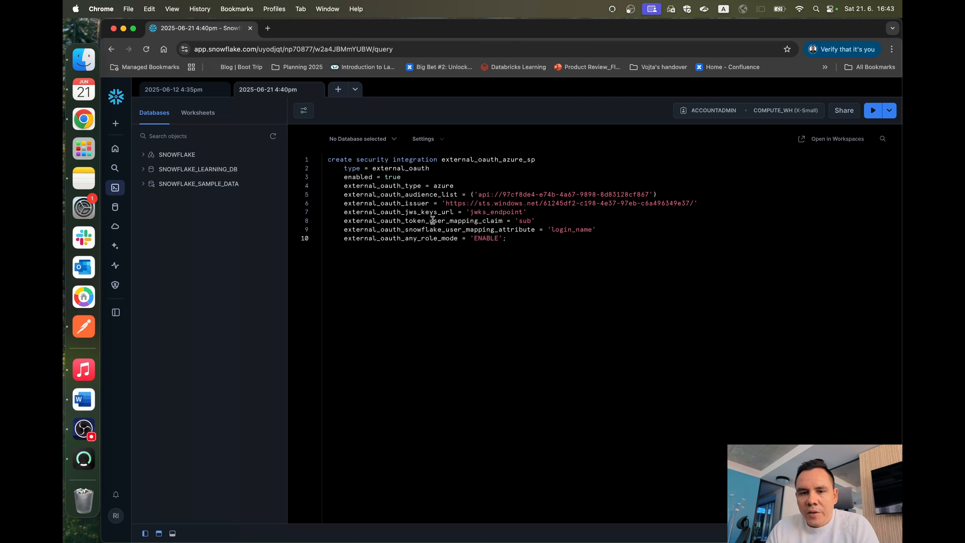
Step: Highlight the external_oauth_jws_keys_url parameter and its jwks_endpoint placeholder in the worksheet
double_click(347, 212)
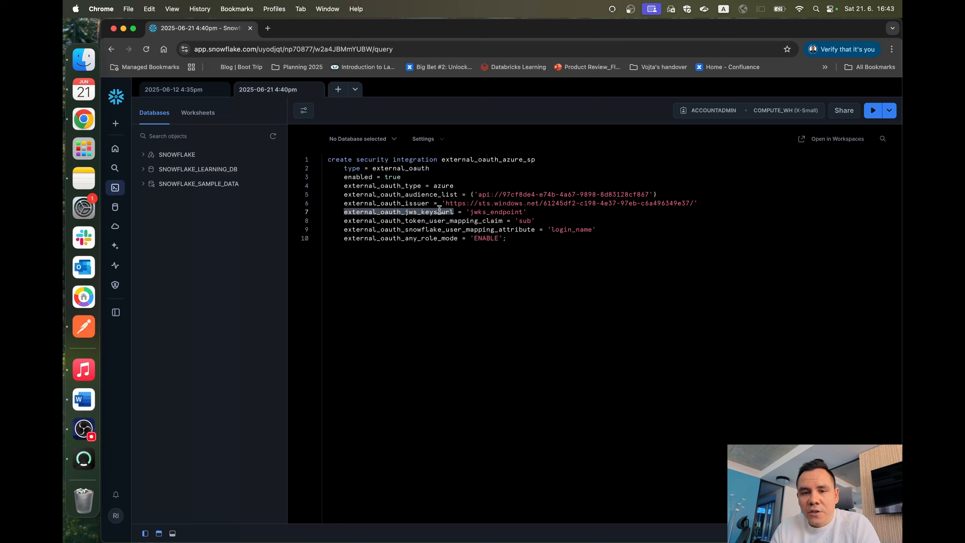
double_click(476, 211)
double_click(474, 211)
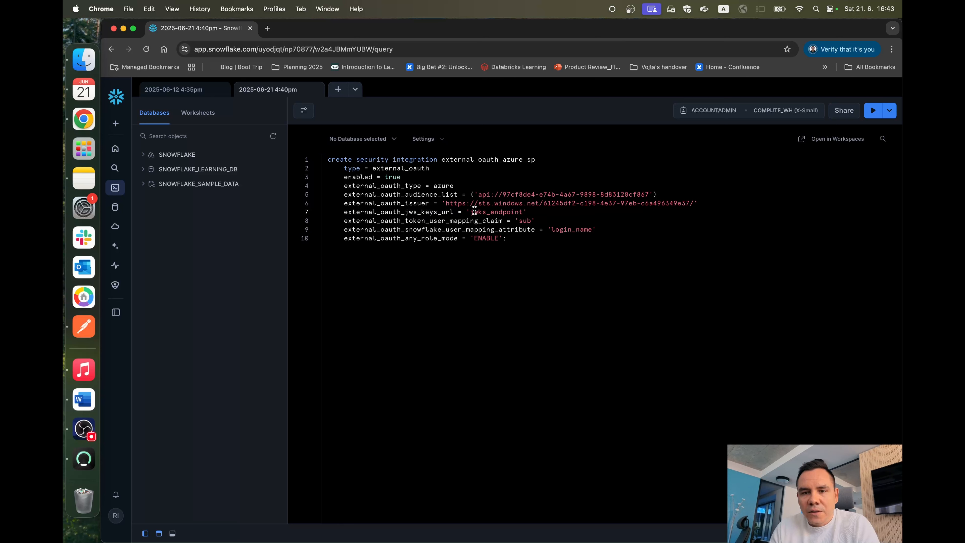
double_click(475, 212)
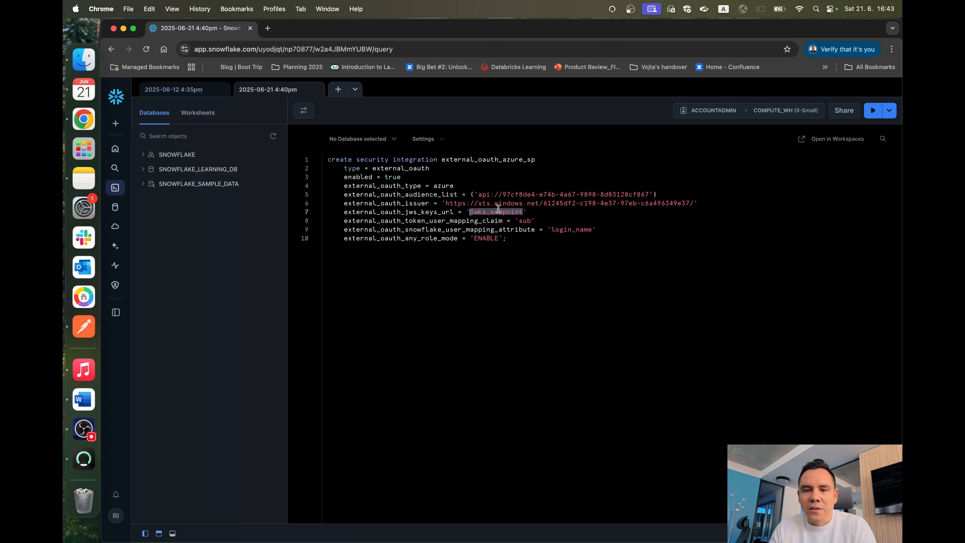
left_click(477, 209)
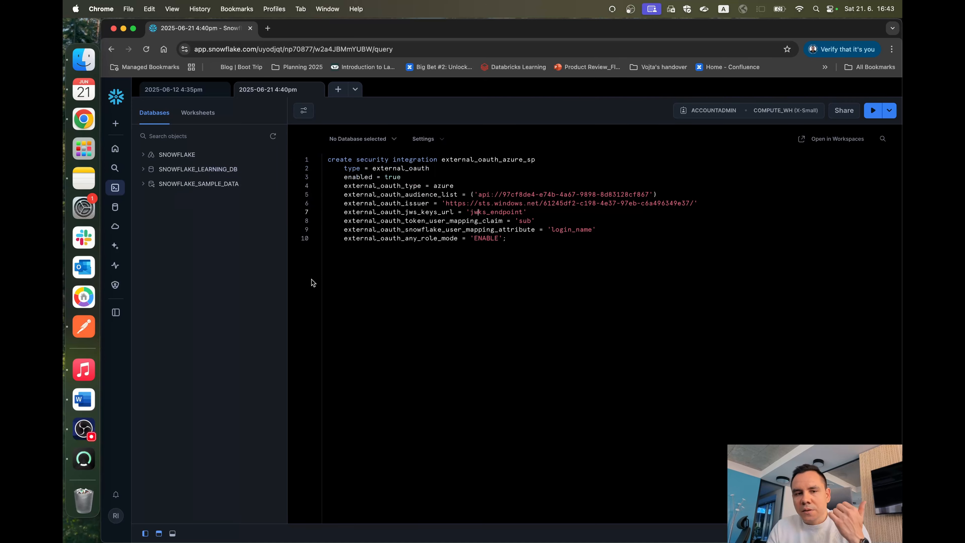
Step: Copy the OpenID Connect metadata document URL from the Snowflake - resource app - SP endpoints in the Azure portal
key("ctrl+Right")
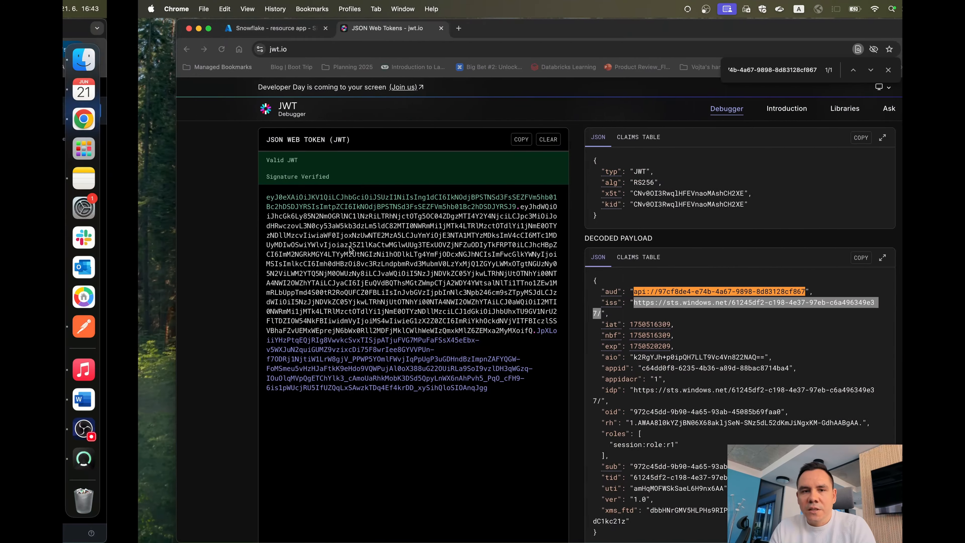
left_click(207, 27)
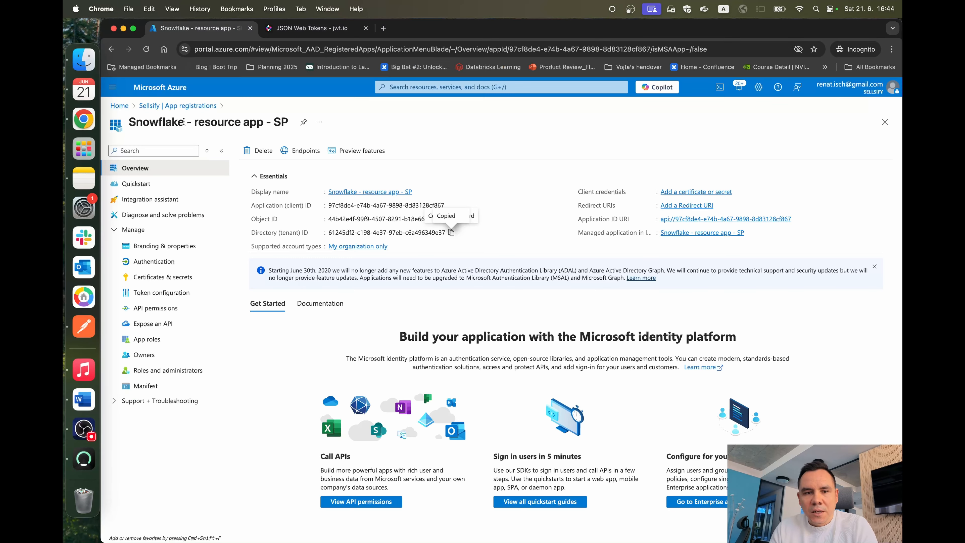
left_click(178, 106)
left_click(333, 151)
Step: Open the copied OpenID Connect metadata document URL in a new browser tab beside the Snowflake worksheet
key("ctrl+Left")
key("super+t")
key("super+v")
key("Return")
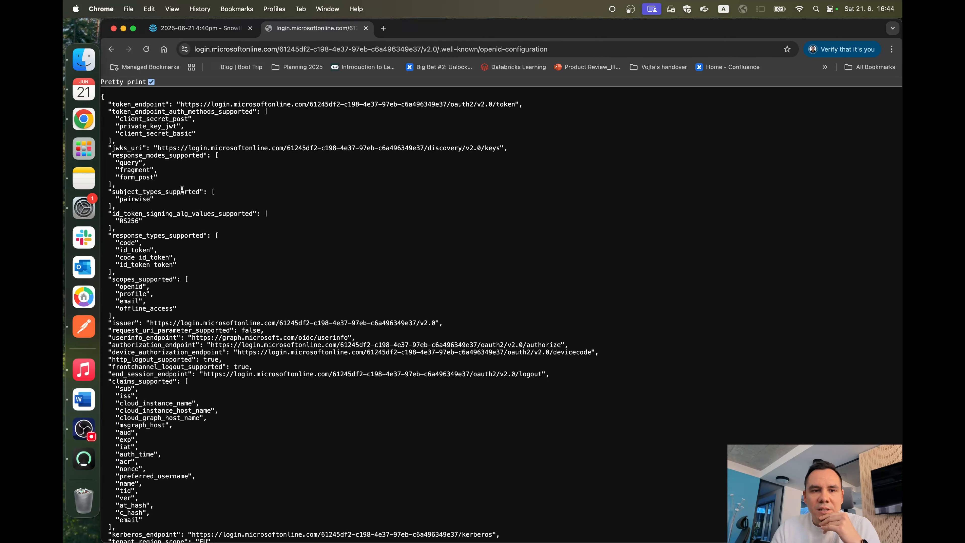
Step: Copy the complete jwks_uri URL, ending in /discovery/v2.0/keys, from the openid-configuration document
double_click(135, 148)
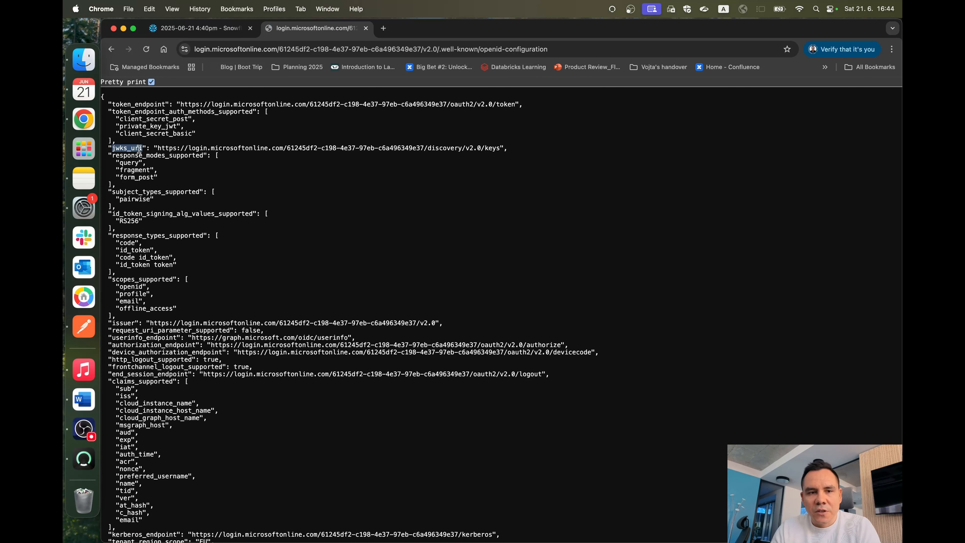
double_click(163, 148)
left_click_drag(163, 147, 445, 147)
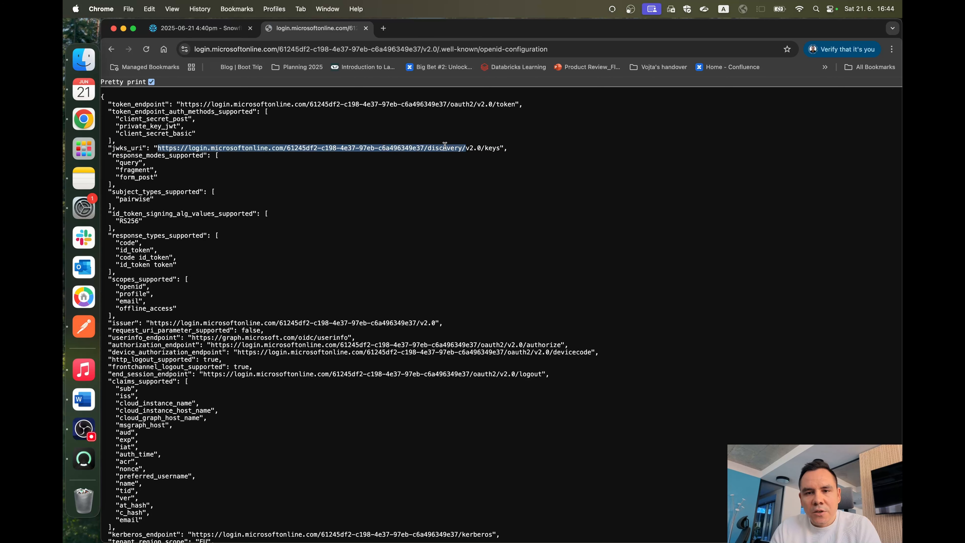
key("shift+Right")
key("shift+Right")
key("shift+Right")
key("shift+Right")
key("shift+Right")
key("shift+Right")
key("shift+Right")
key("shift+Right")
key("shift+Right")
key("super+c")
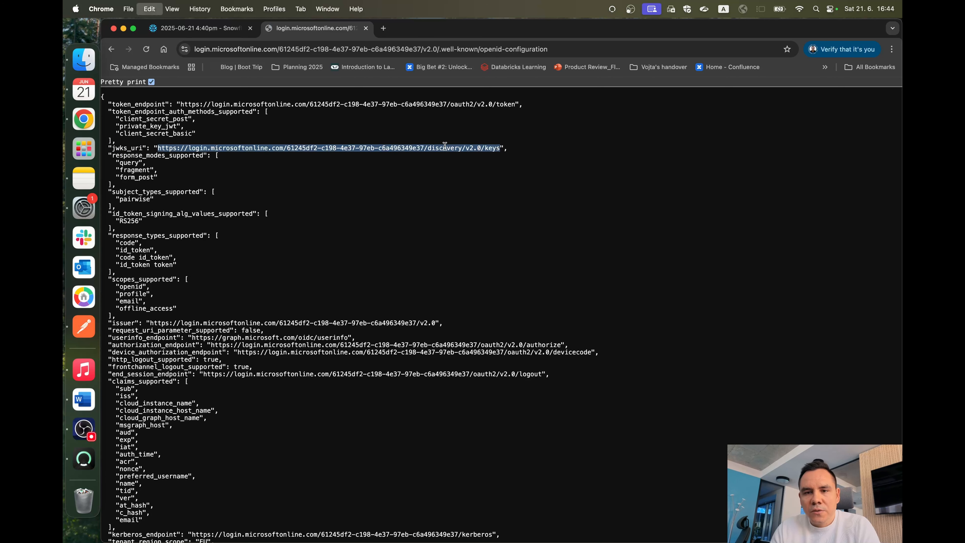
left_click(202, 31)
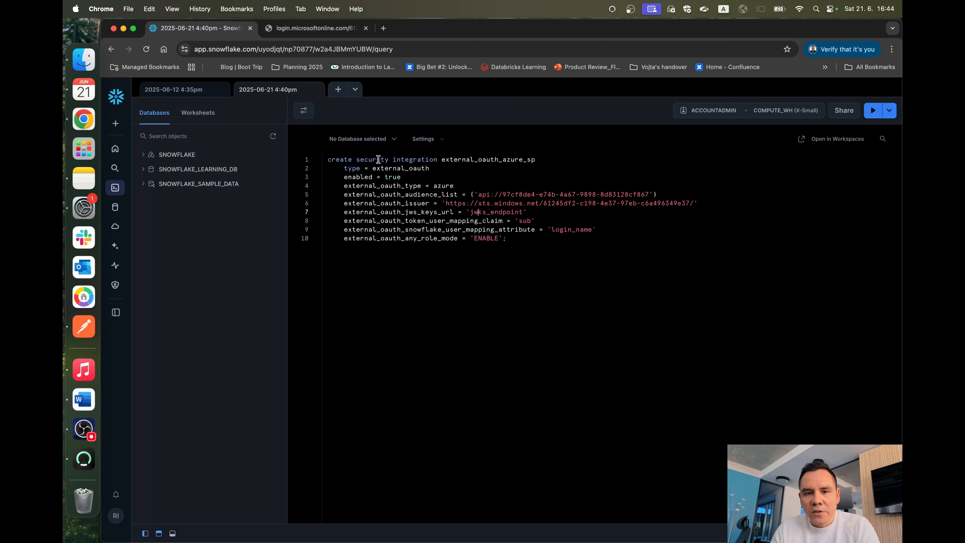
double_click(484, 212)
key("super+v")
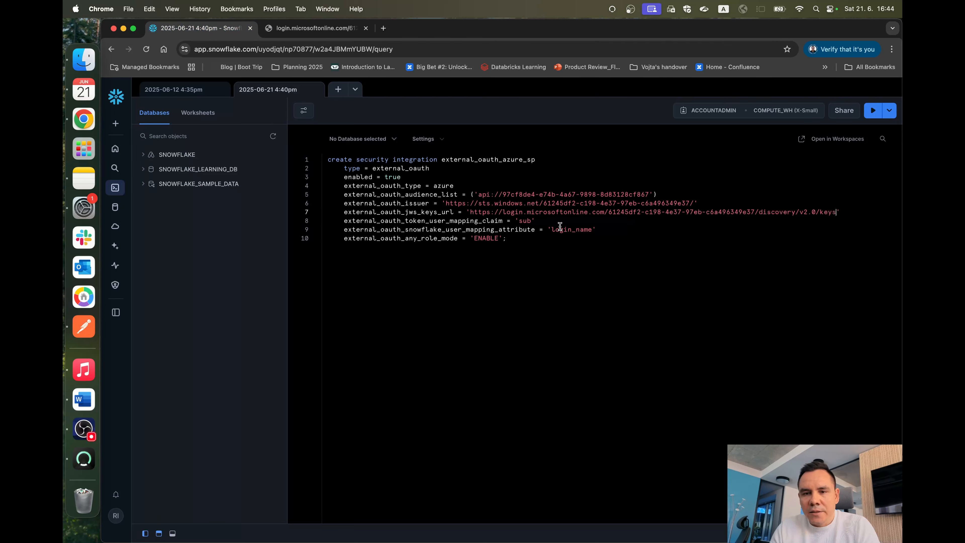
left_click(576, 253)
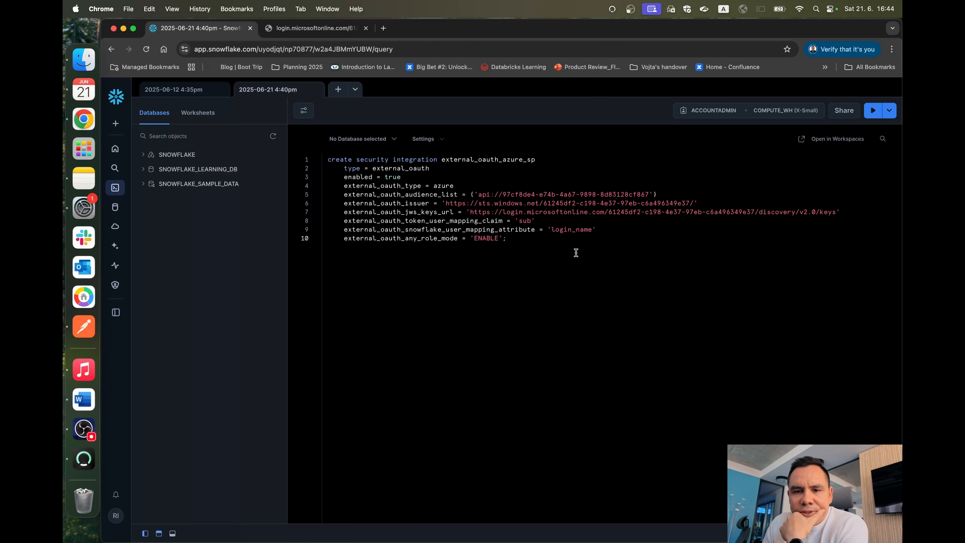
Step: Revisit the resource app's endpoints in the Azure portal, return to the Snowflake worksheet and close the openid-configuration page
left_click_drag(576, 252, 319, 160)
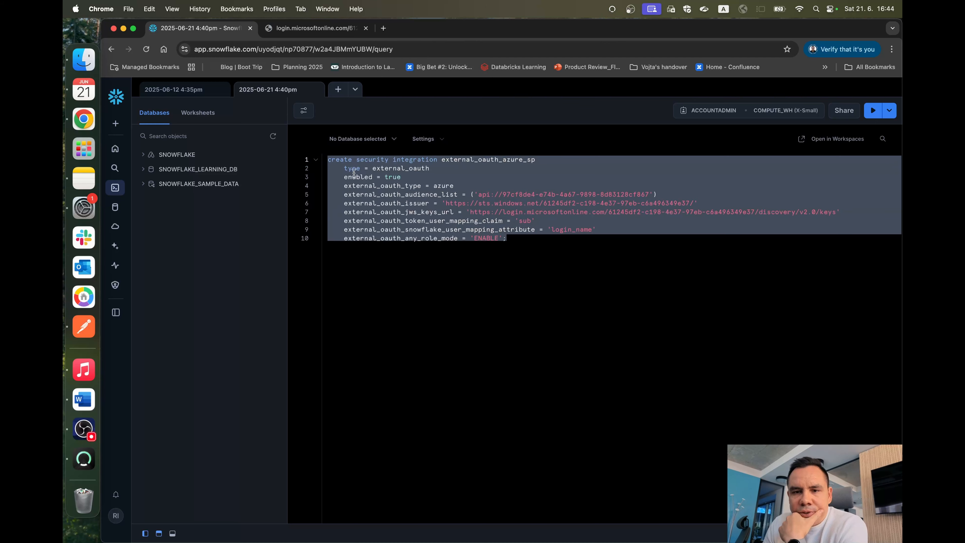
key("ctrl+Up")
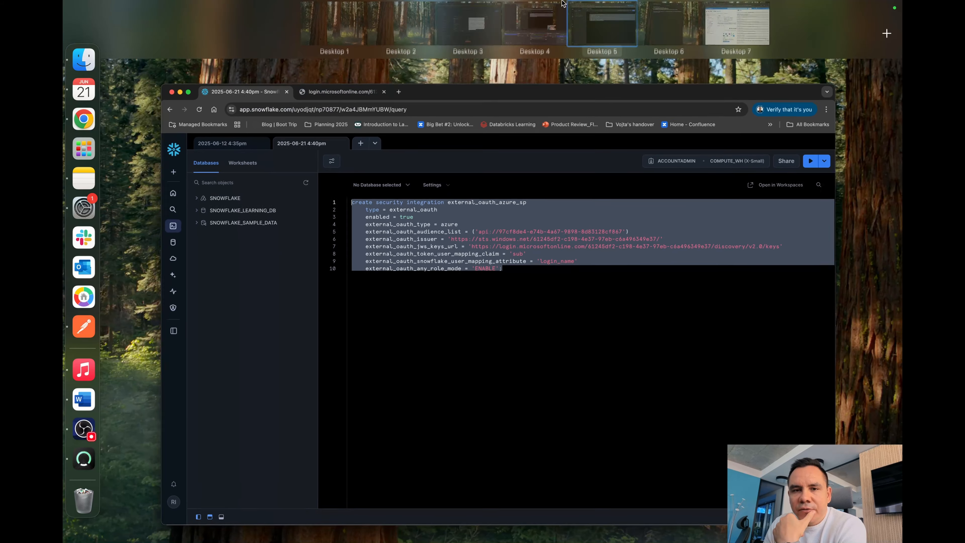
left_click(743, 53)
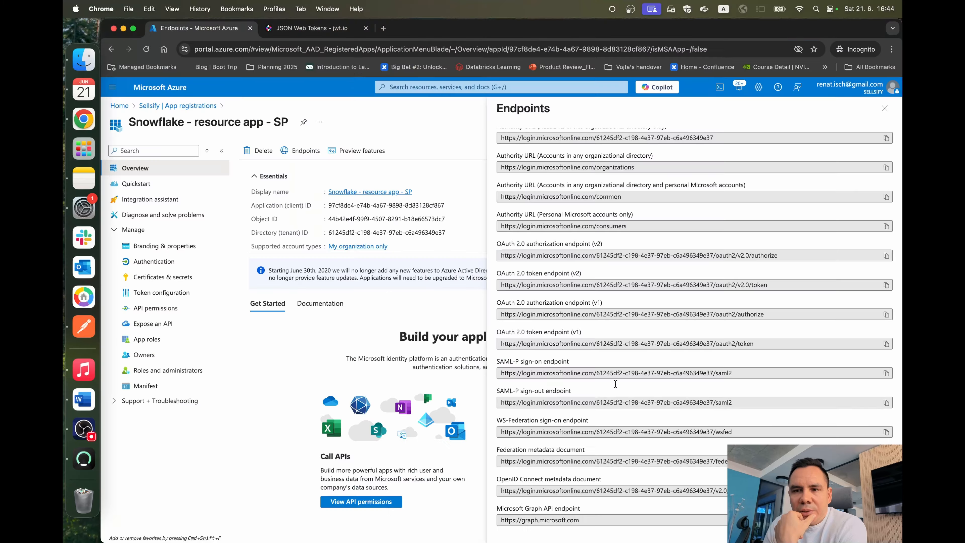
key("ctrl+Left")
left_click(541, 302)
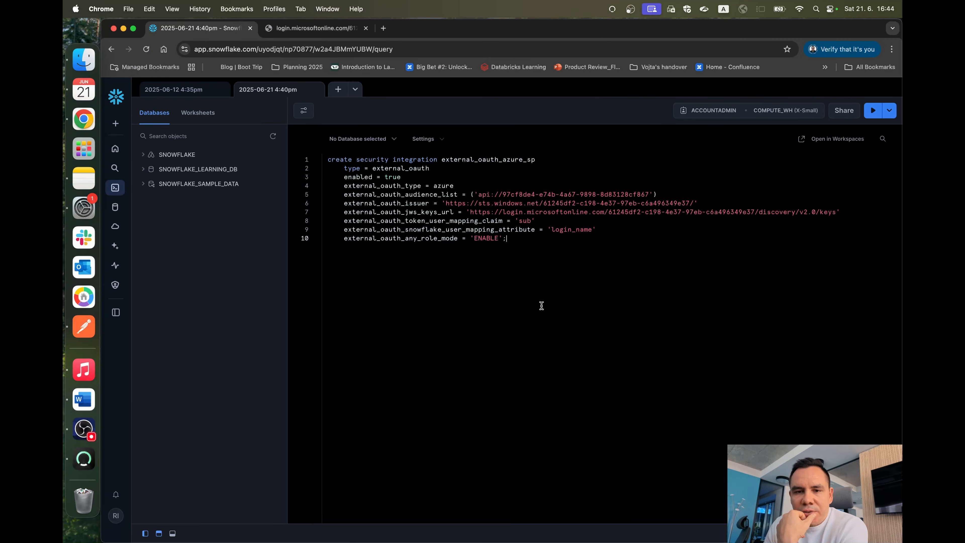
left_click(366, 29)
Step: Highlight the sub claim's full value in the decoded token payload on jwt.io
key("ctrl+Right")
left_click(319, 28)
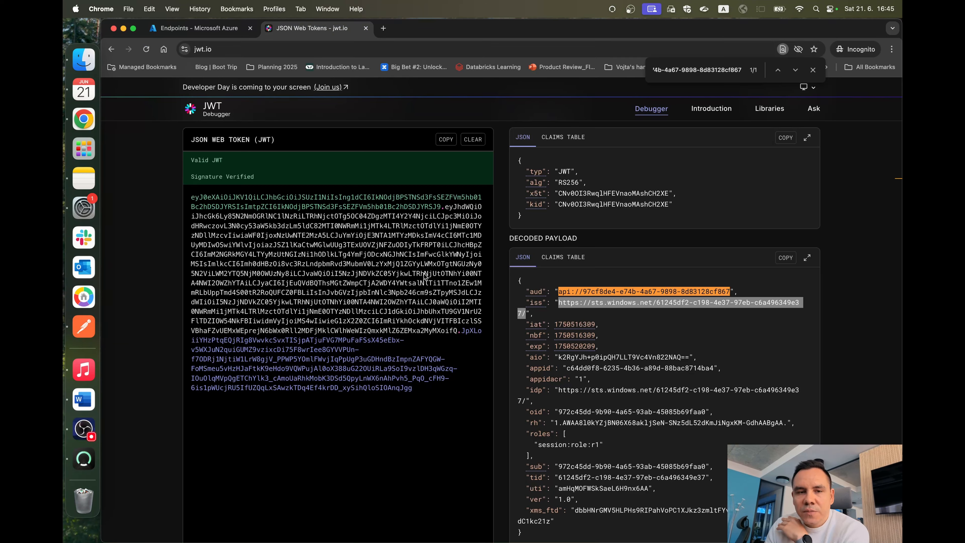
scroll(424, 276, "down", 2)
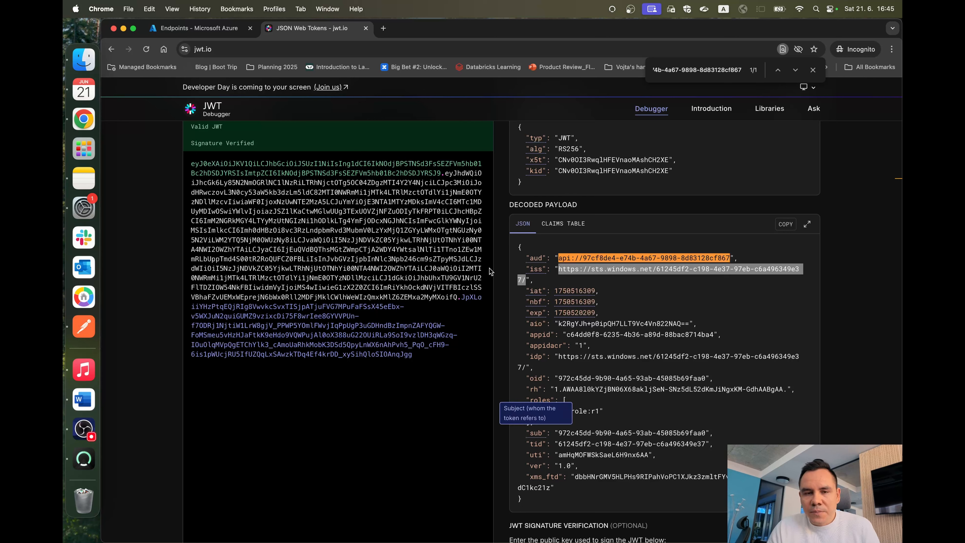
double_click(572, 433)
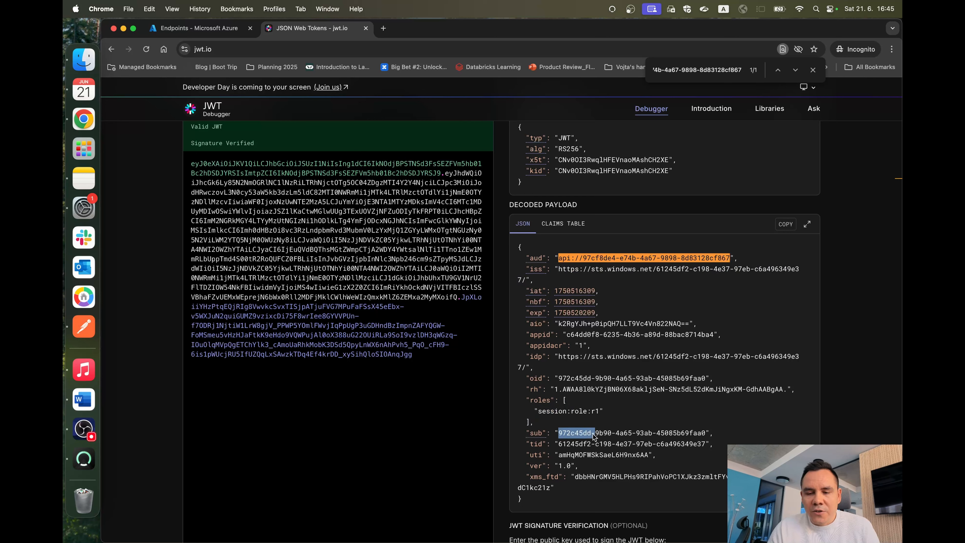
left_click_drag(592, 433, 565, 430)
left_click(696, 432)
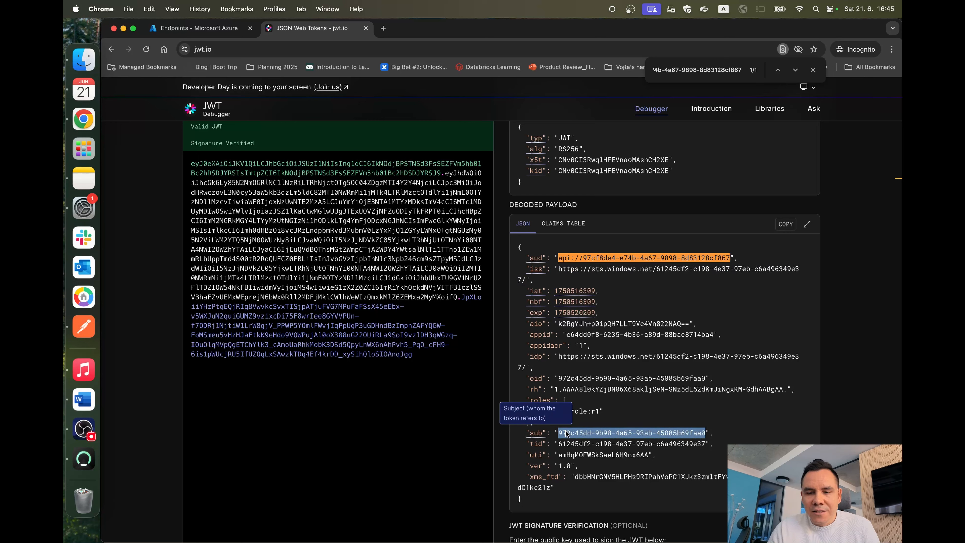
double_click(671, 436)
left_click_drag(671, 435, 572, 435)
double_click(592, 435)
left_click(700, 435)
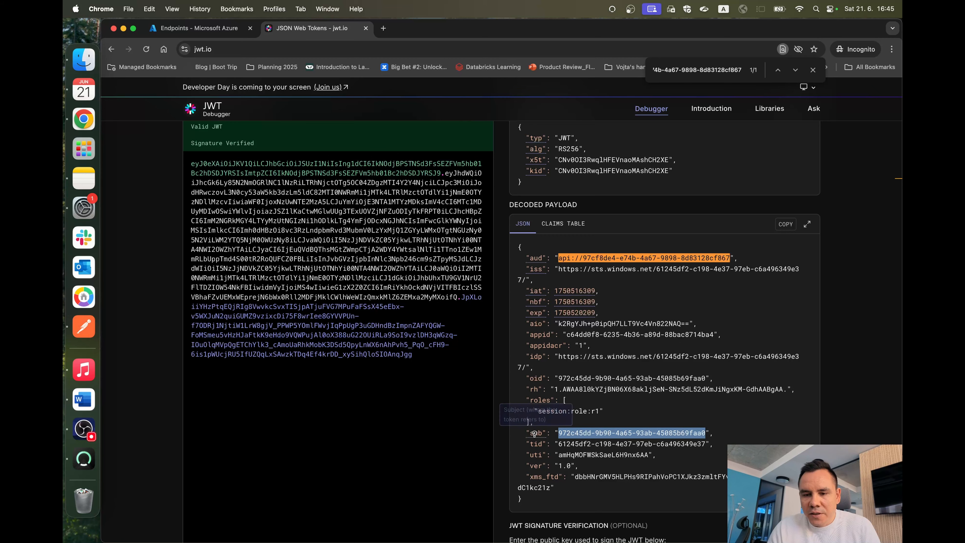
Step: Return to the Snowflake worksheet and review the external_oauth_token_user_mapping_claim parameter and its sub value
key("ctrl+Left")
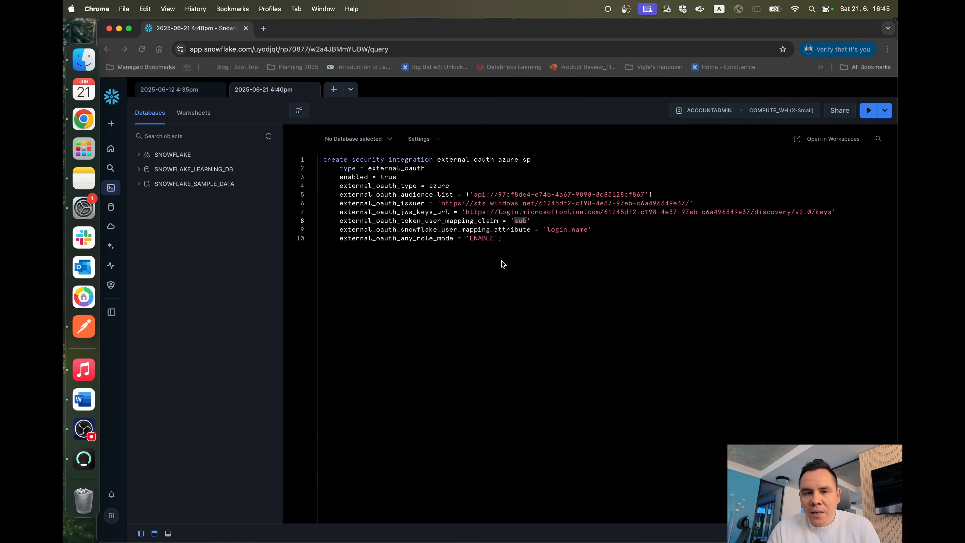
double_click(365, 221)
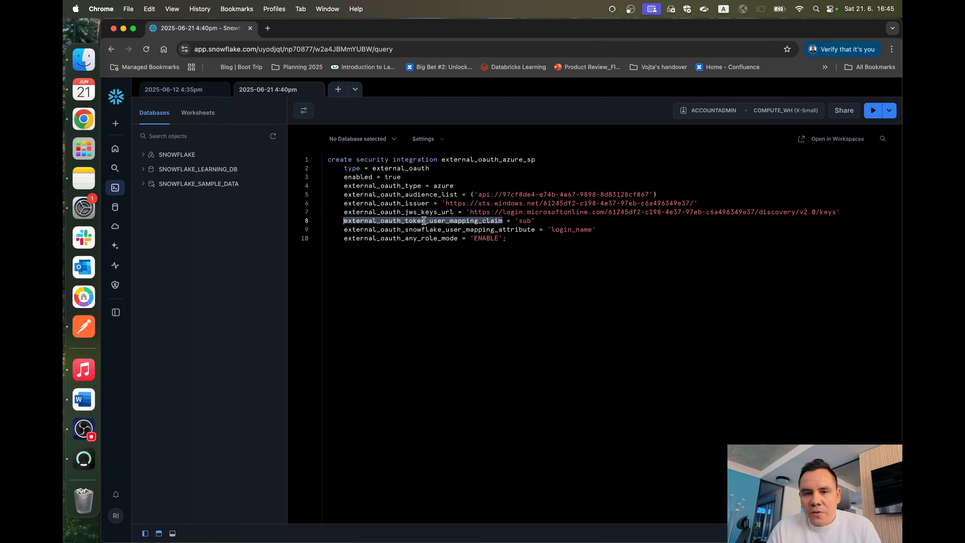
double_click(527, 221)
left_click(548, 219)
left_click_drag(548, 219, 356, 219)
Step: Review the external_oauth_snowflake_user_mapping_attribute parameter and its login_name value, and highlight both user mapping lines together
left_click(353, 230)
double_click(352, 230)
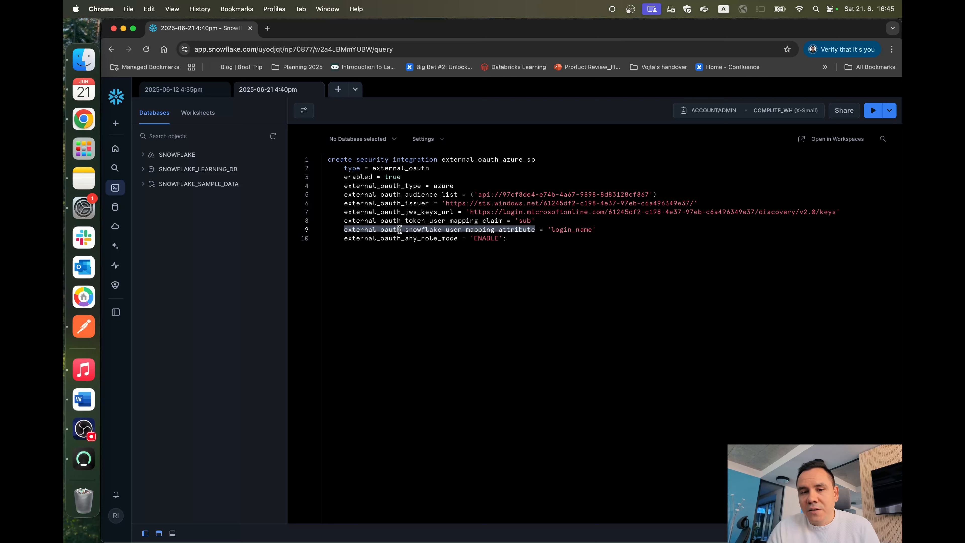
left_click(567, 228)
double_click(566, 229)
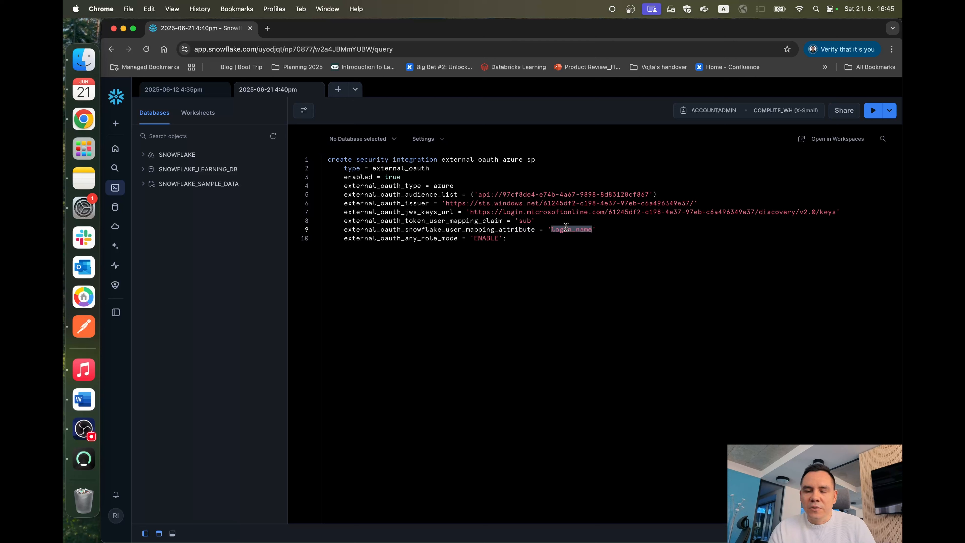
left_click(610, 232)
left_click_drag(609, 232, 344, 222)
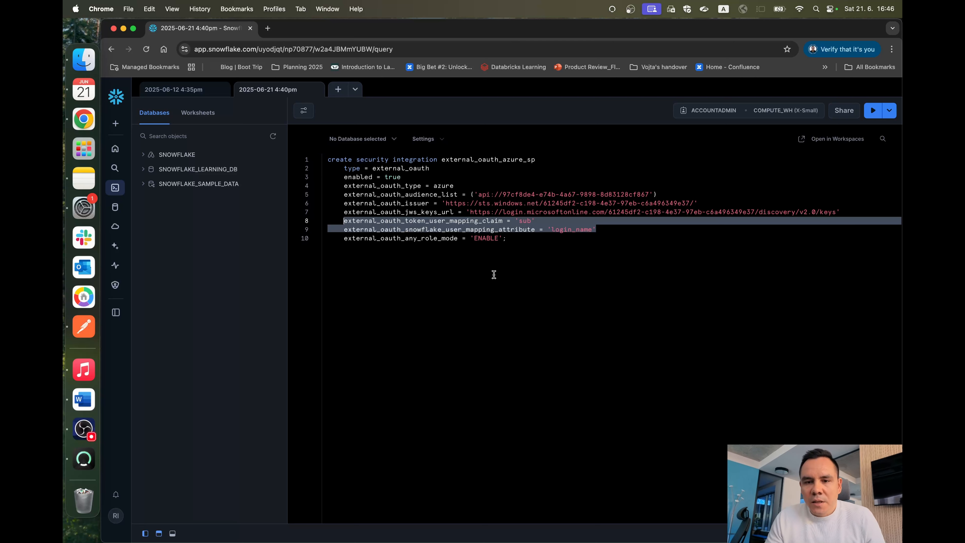
Step: Run the whole create security integration statement for external_oauth_azure_sp
left_click_drag(493, 272, 323, 159)
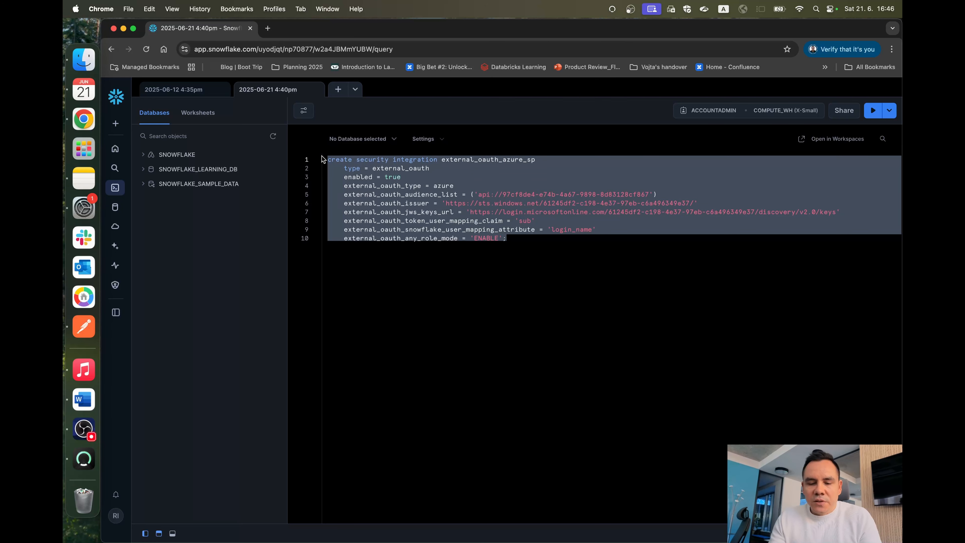
key("super+Return")
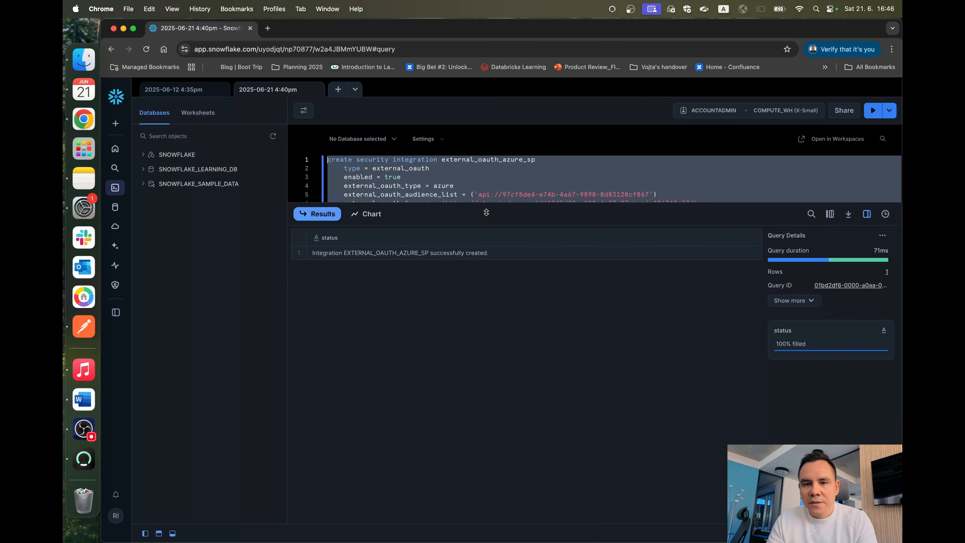
Step: Enlarge the worksheet editor above the results and highlight the whole create security integration statement for external_oauth_azure_sp
left_click_drag(485, 214, 468, 405)
left_click_drag(539, 242, 326, 155)
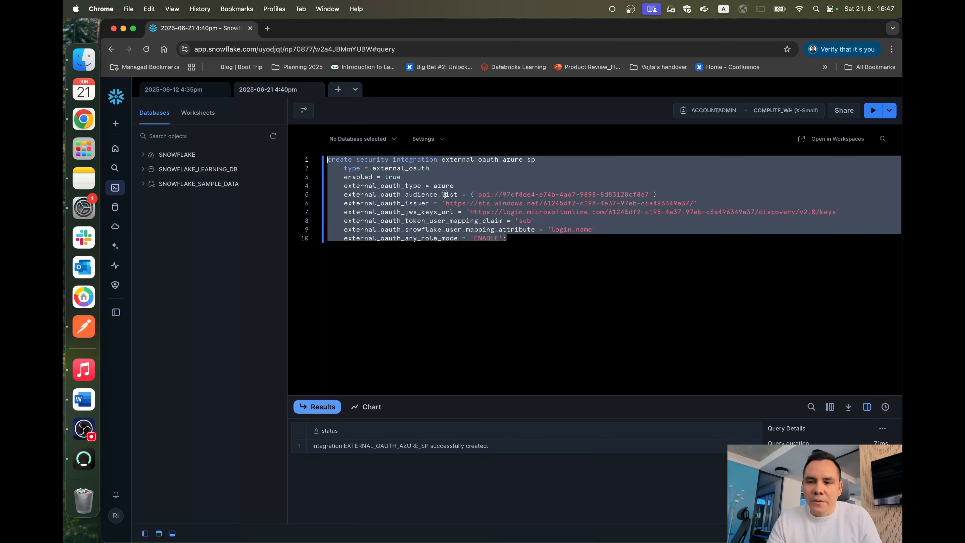
left_click(530, 246)
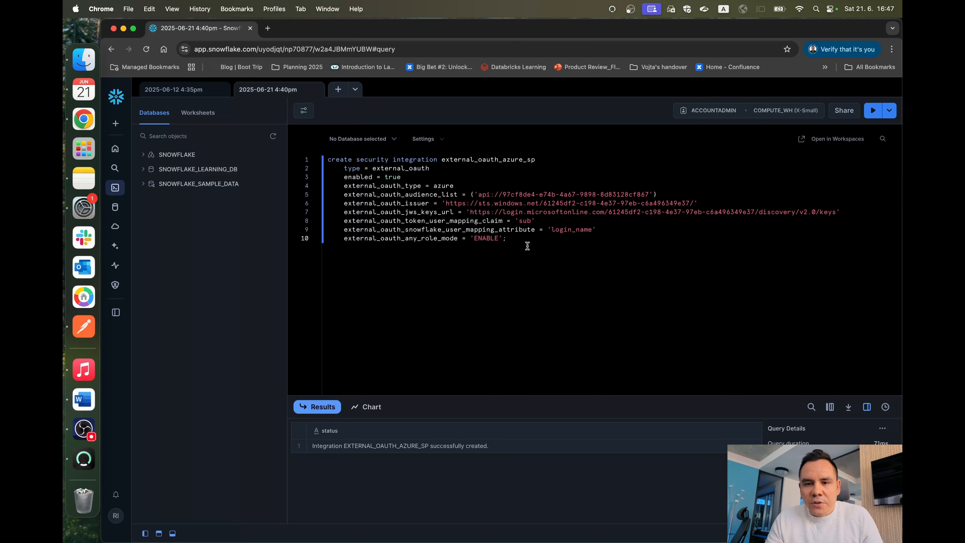
left_click_drag(507, 239, 537, 248)
double_click(330, 156)
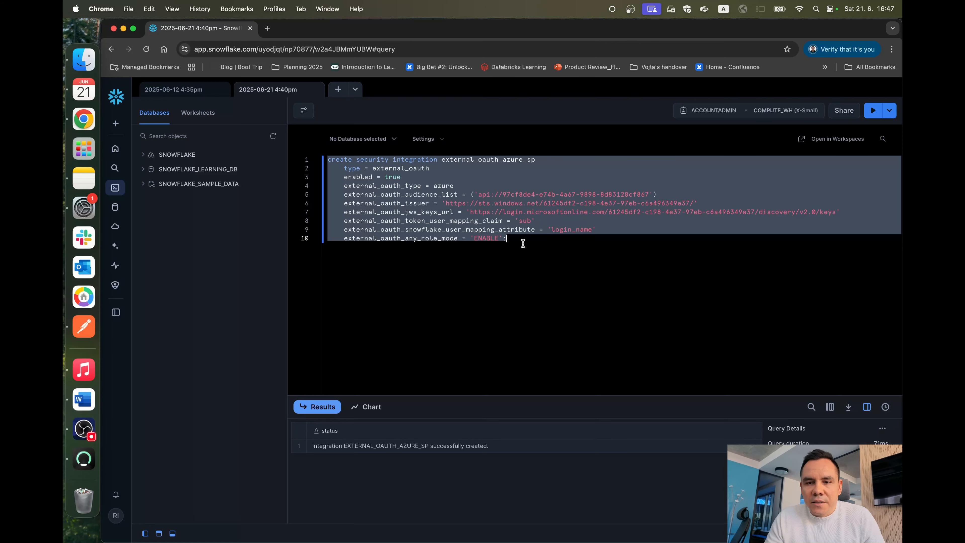
Step: Switch to the decoded token on jwt.io and highlight the value of its sub claim
key("ctrl+Right")
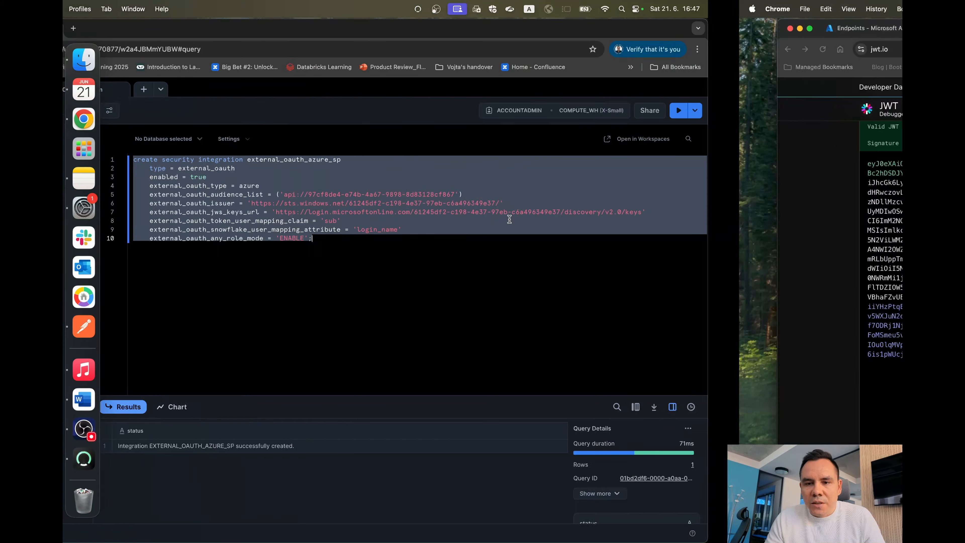
double_click(566, 432)
left_click_drag(566, 432, 680, 432)
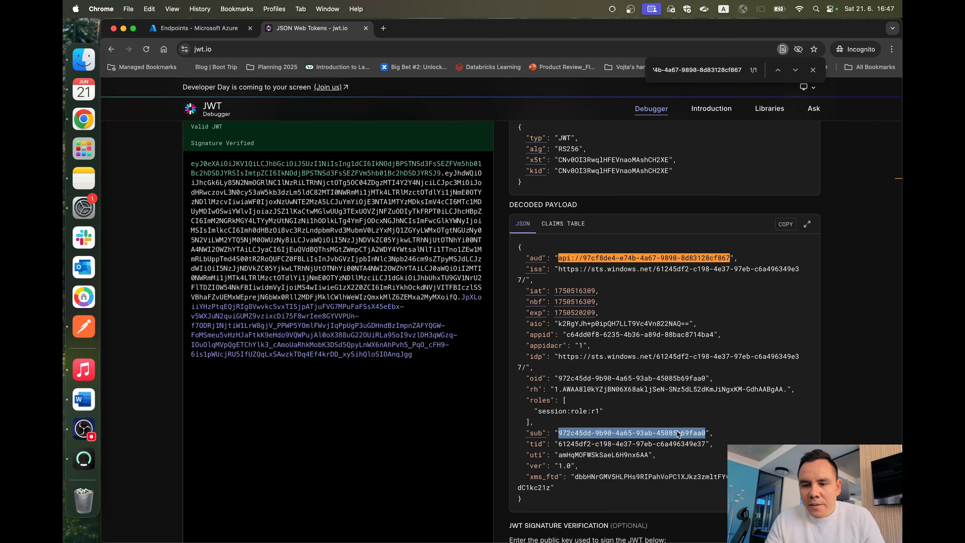
double_click(569, 433)
left_click_drag(568, 433, 654, 435)
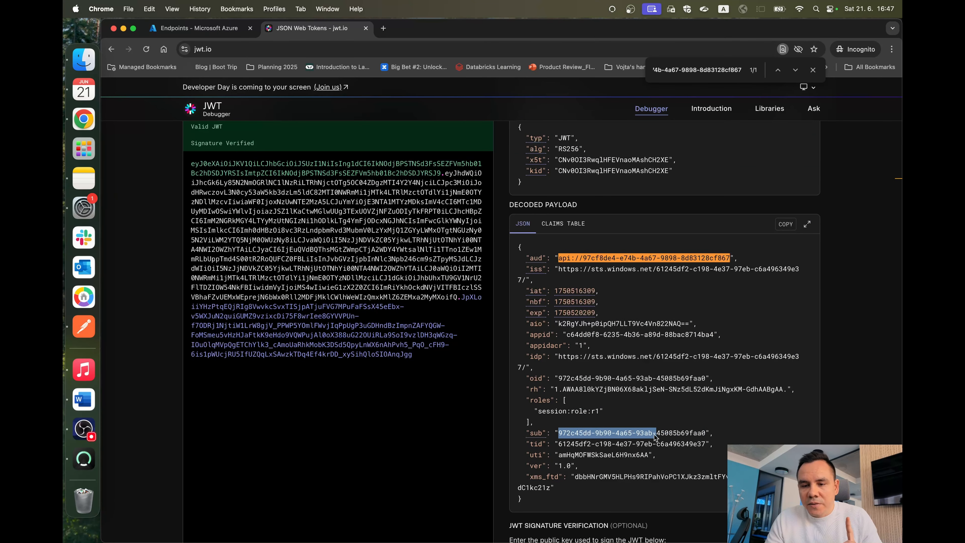
Step: Return to the SYSTEM user's page in Snowflake, highlight its login name, and open the user for editing
key("super+grave")
triple_click(298, 170)
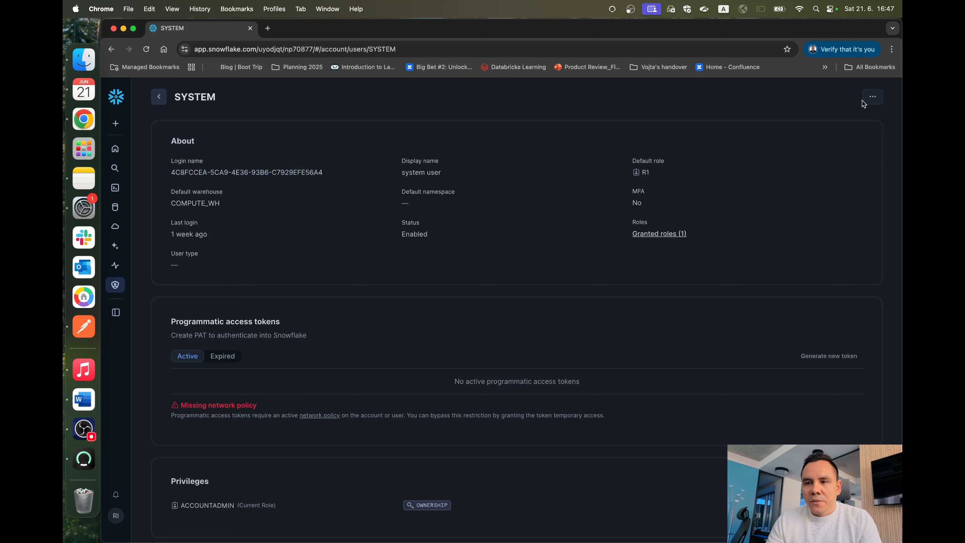
left_click(871, 101)
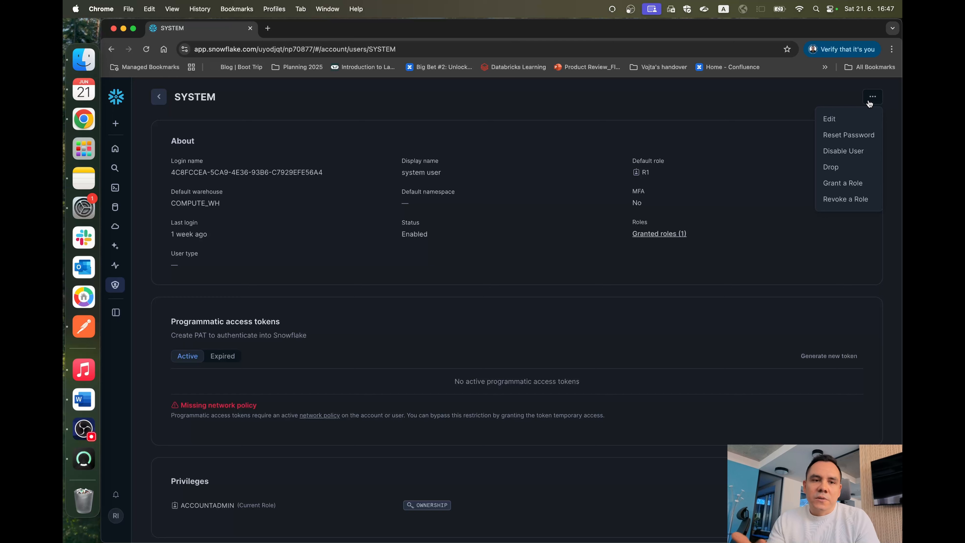
left_click(858, 120)
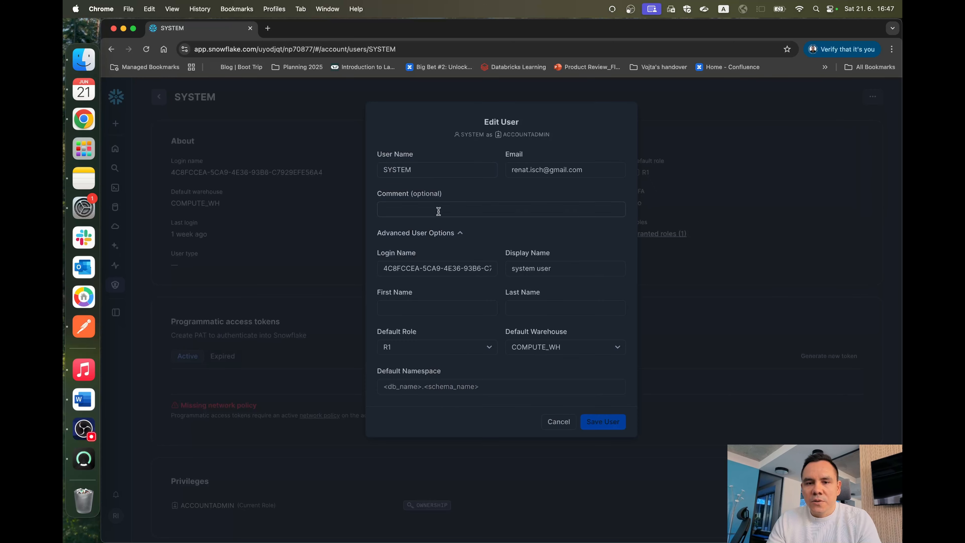
Step: Replace the SYSTEM user's Login Name with the sub claim value from jwt.io, check the token's session:role:r1 role, and save the user
scroll(456, 234, "down", 2)
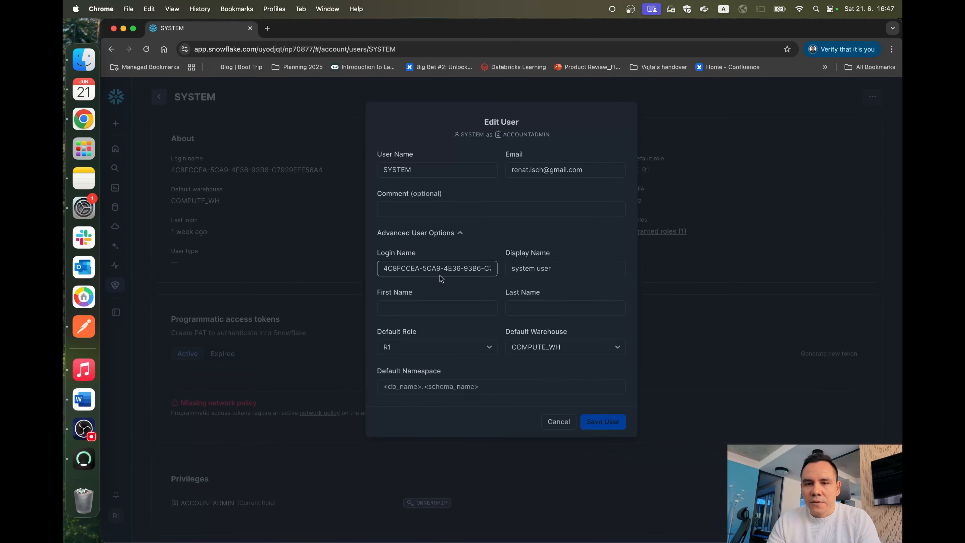
scroll(439, 275, "up", 2)
left_click(405, 268)
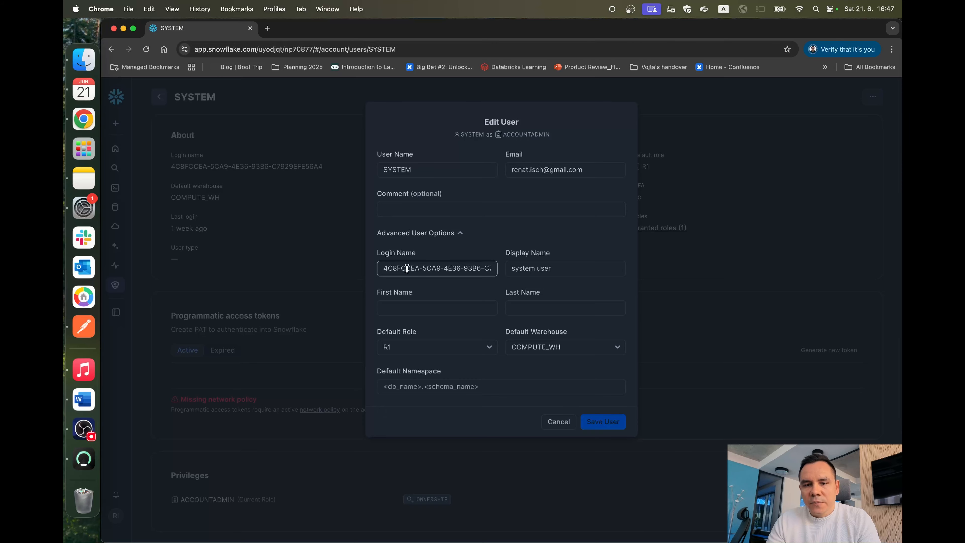
key("super+a")
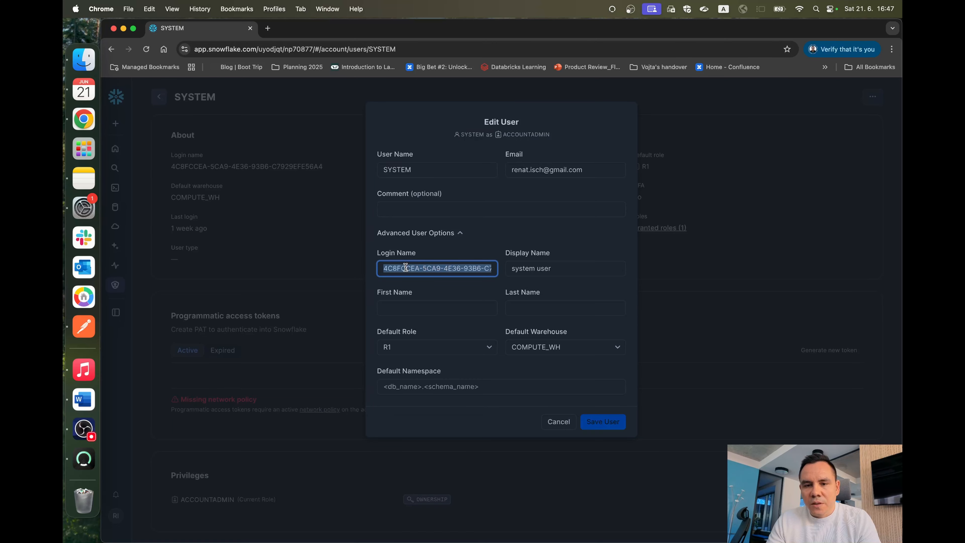
key("BackSpace")
key("ctrl+Right")
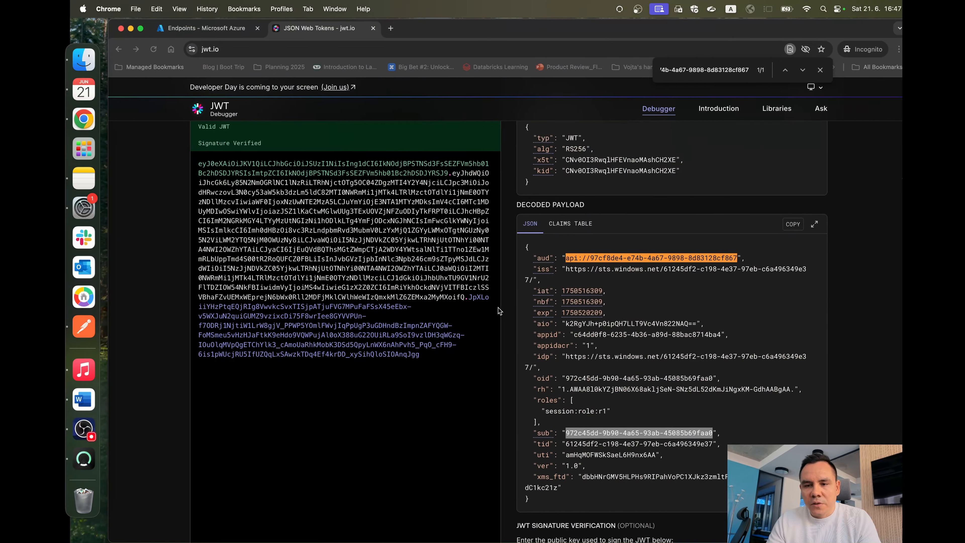
scroll(572, 436, "down", 2)
left_click_drag(538, 379, 595, 381)
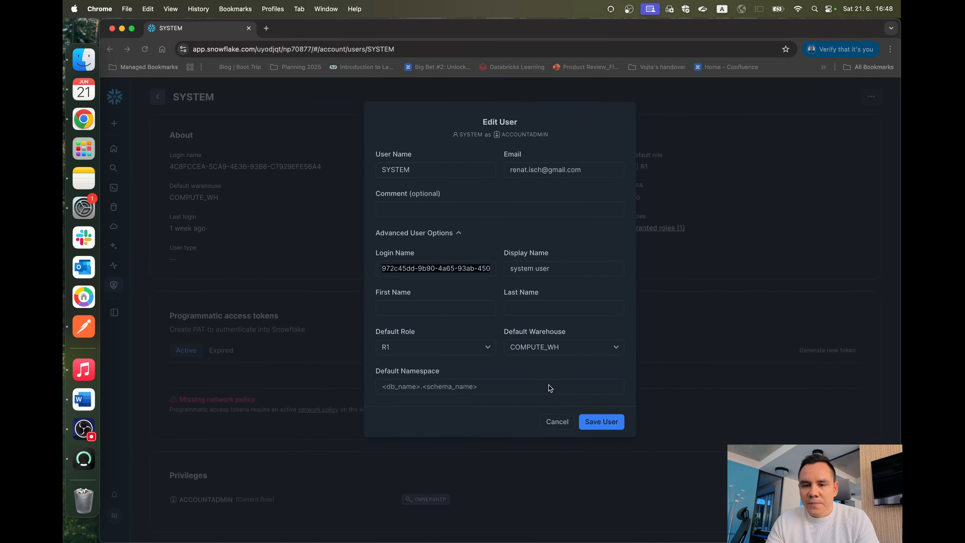
left_click(594, 421)
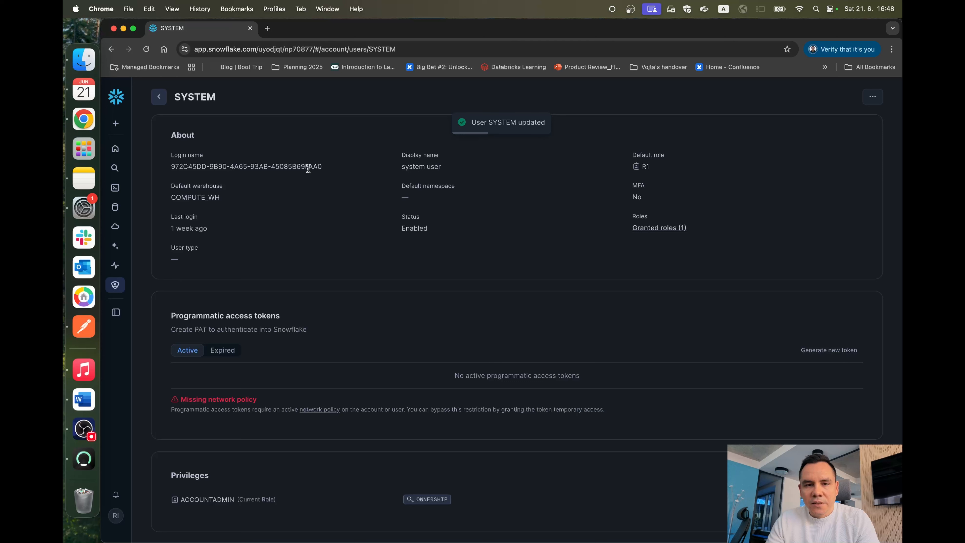
Step: Highlight the new login name in the SYSTEM user's About section
double_click(308, 169)
left_click_drag(308, 169, 282, 164)
double_click(178, 164)
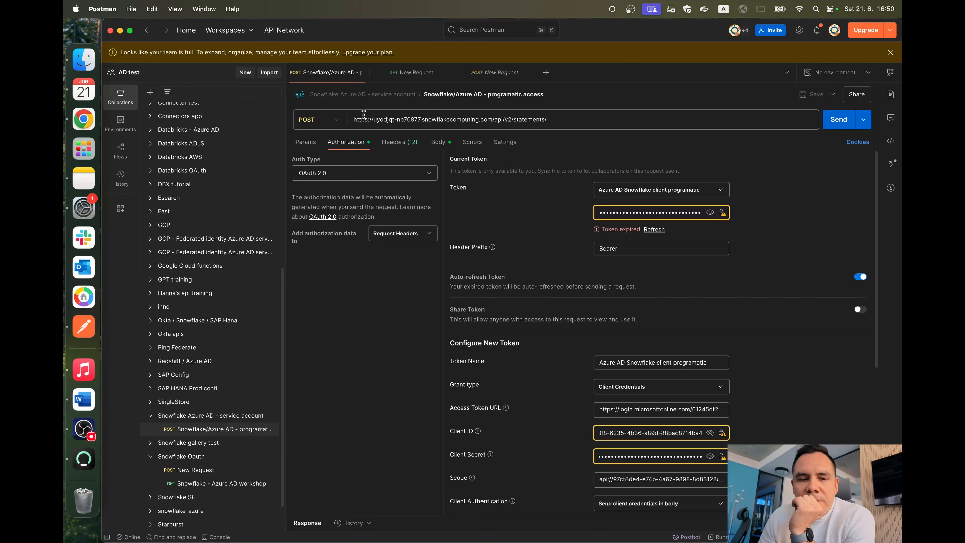
Step: In Postman, close the two extra New Request tabs and collapse the Snowflake Oauth collection
left_click(447, 73)
left_click(447, 73)
left_click_drag(547, 120, 520, 122)
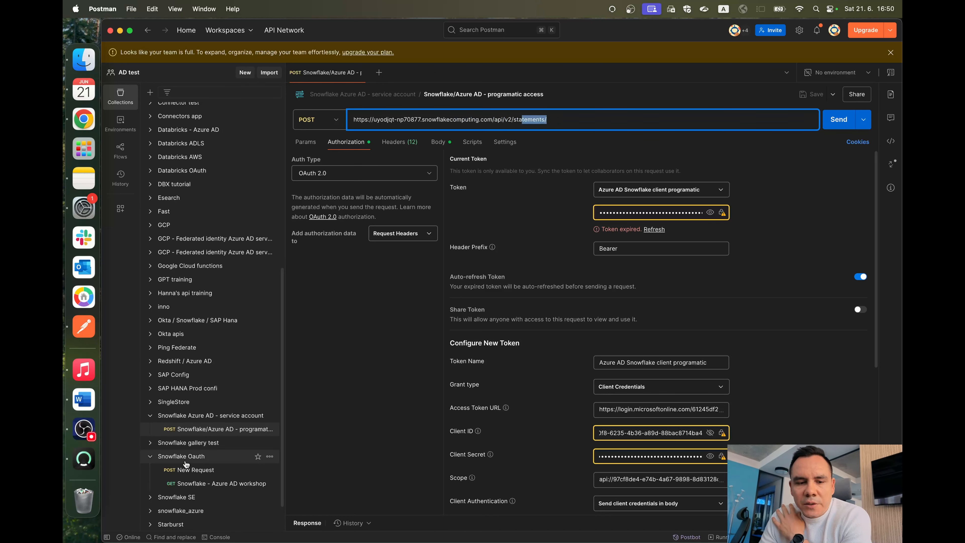
left_click(149, 457)
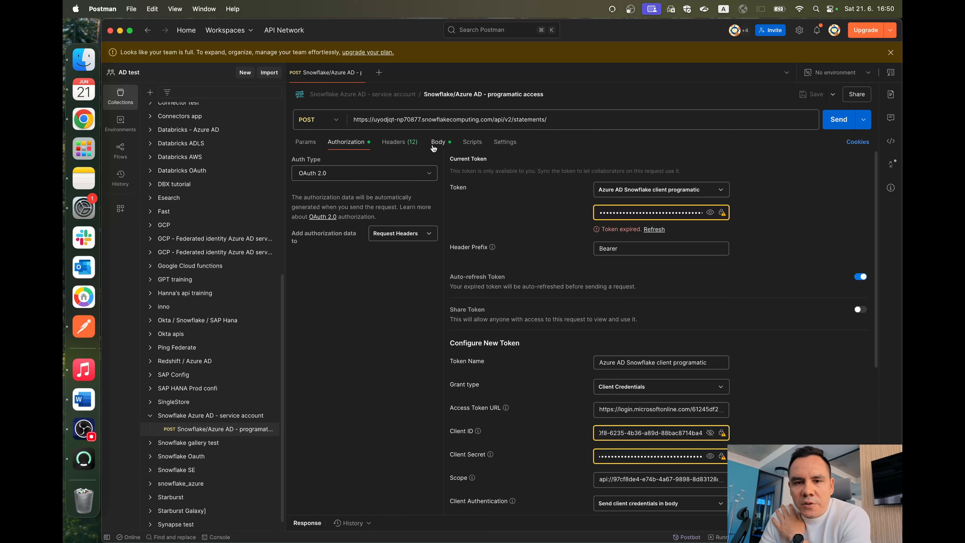
Step: Review the Snowflake/Azure AD programmatic access request's OAuth 2.0 token settings and its JSON body with the SHOW TABLES; statement
scroll(585, 259, "down", 5)
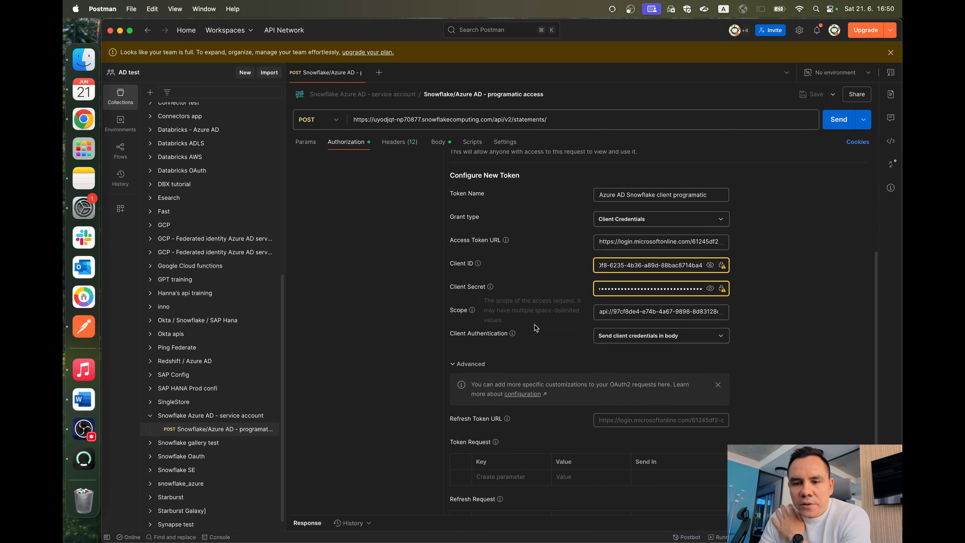
scroll(503, 288, "up", 5)
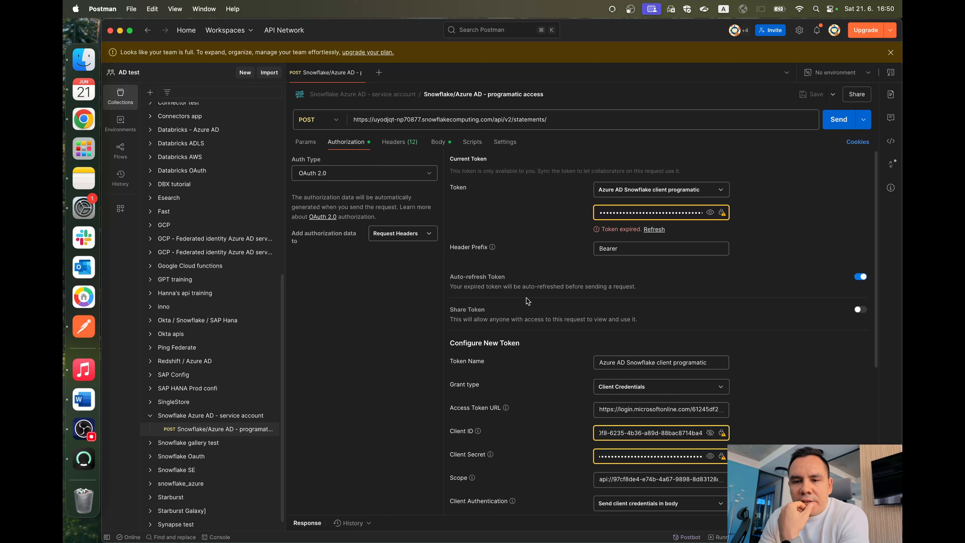
left_click(438, 142)
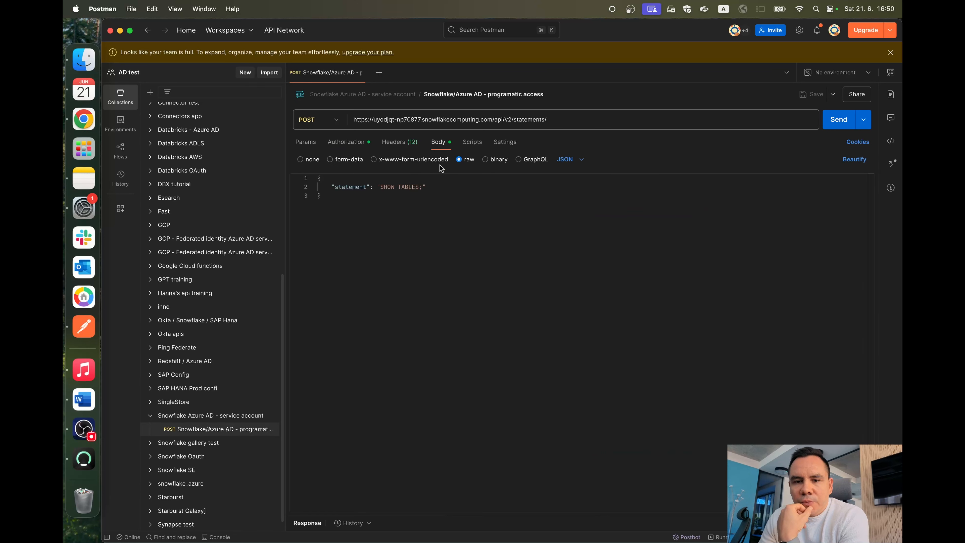
left_click_drag(428, 187, 306, 187)
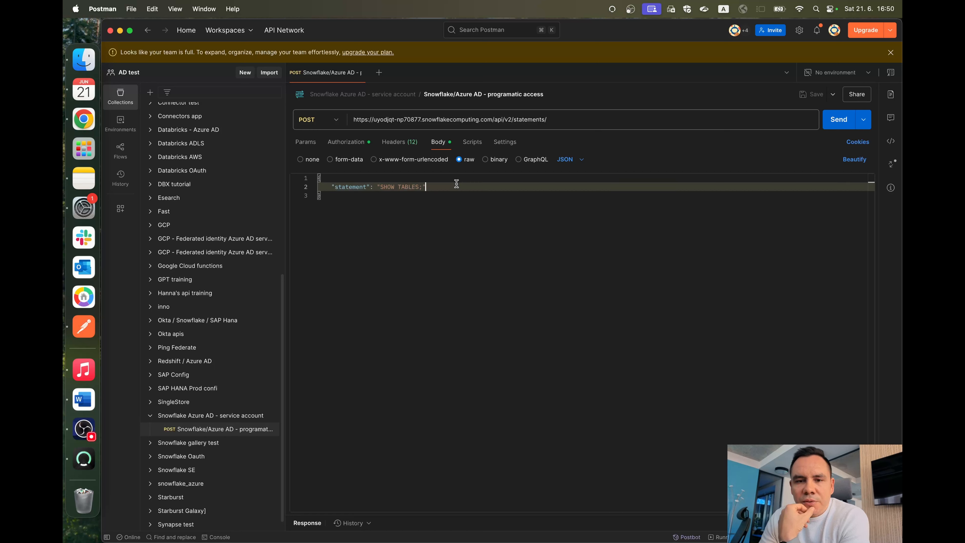
left_click_drag(454, 186, 440, 201)
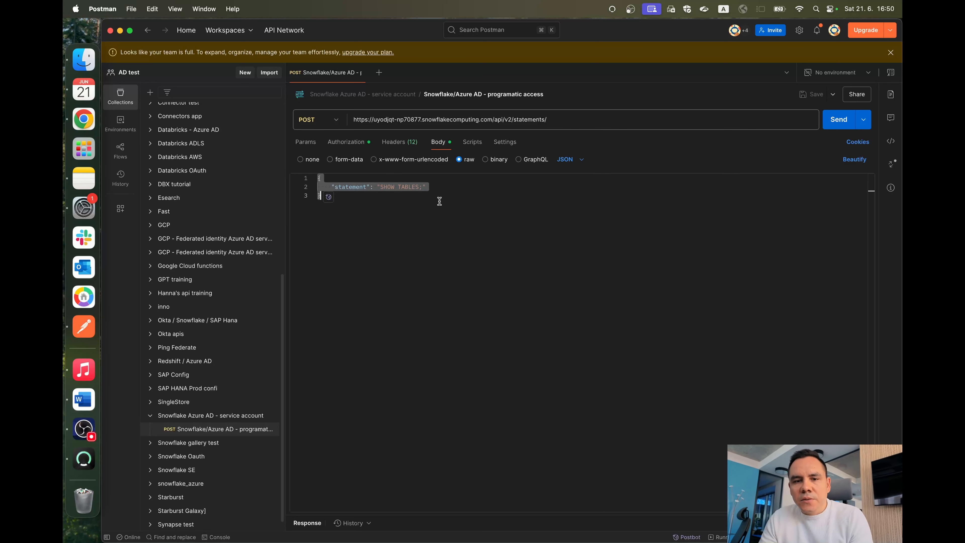
left_click(440, 201)
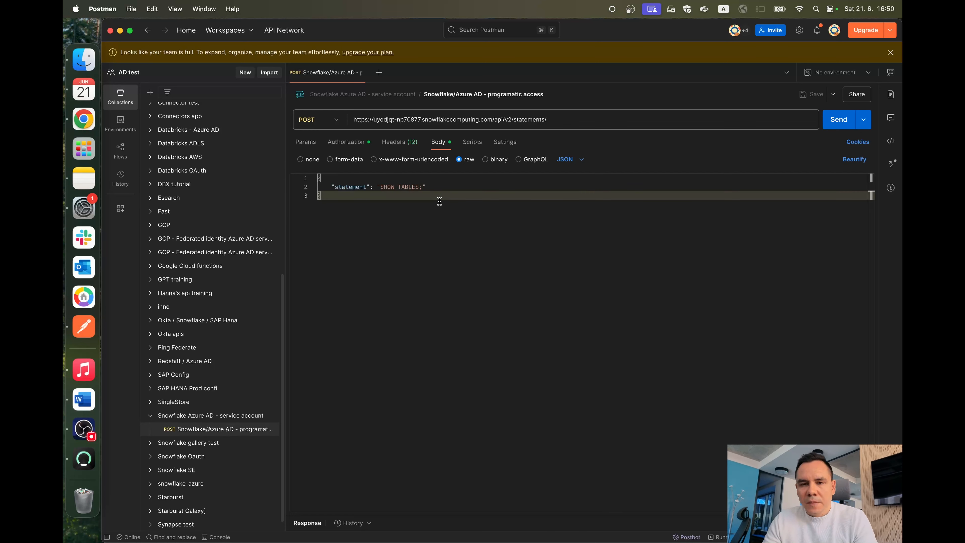
Step: Get a new OAuth 2.0 access token for Azure AD Snowflake client programatic and apply it to the request
left_click(346, 142)
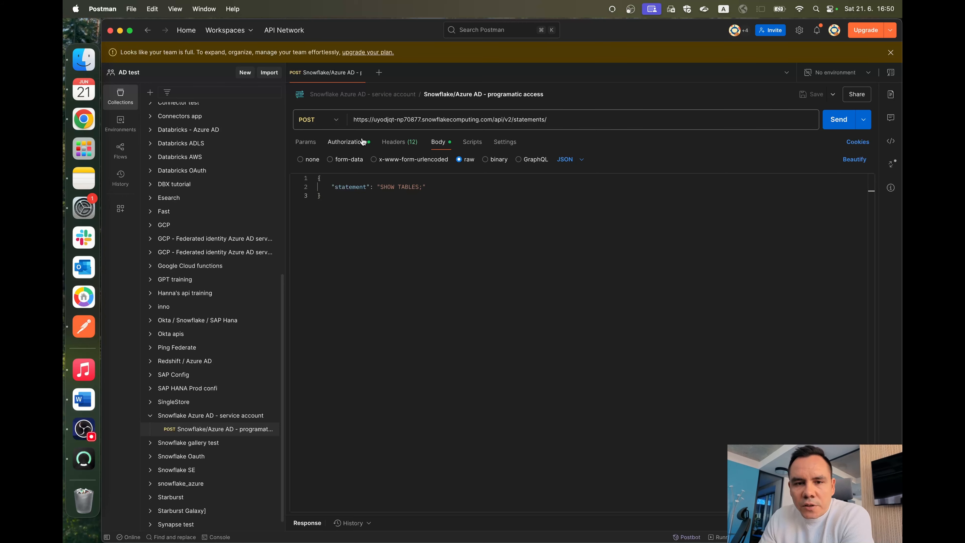
scroll(573, 265, "down", 3)
left_click(484, 501)
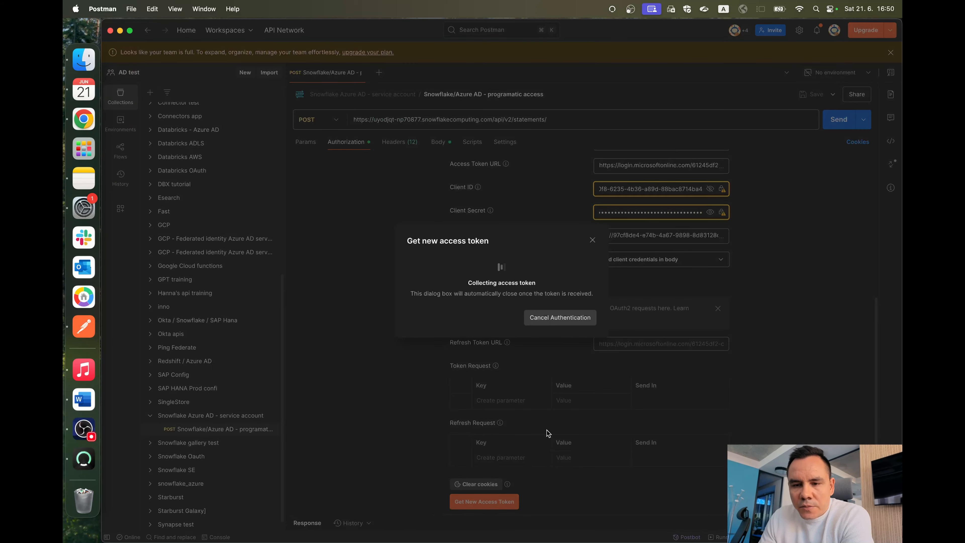
left_click(579, 318)
double_click(576, 300)
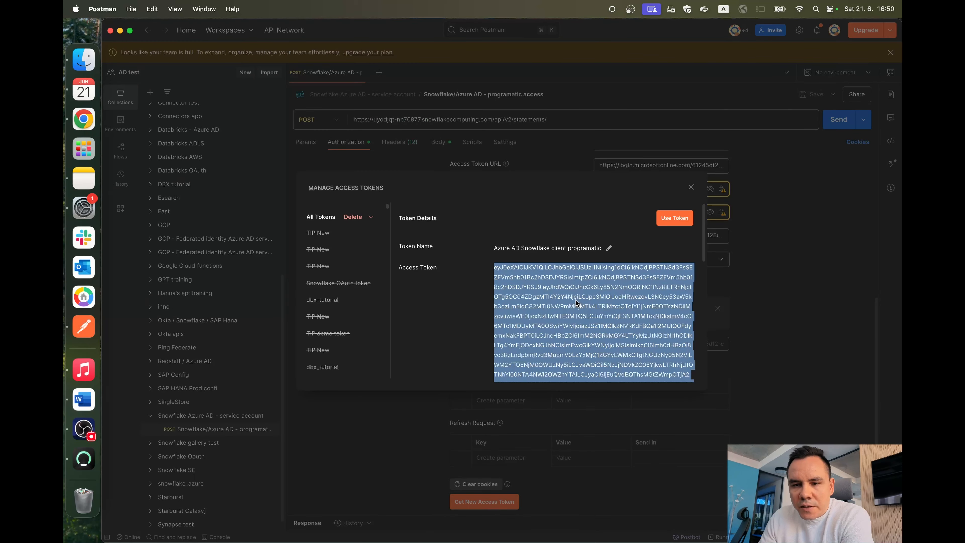
left_click(675, 217)
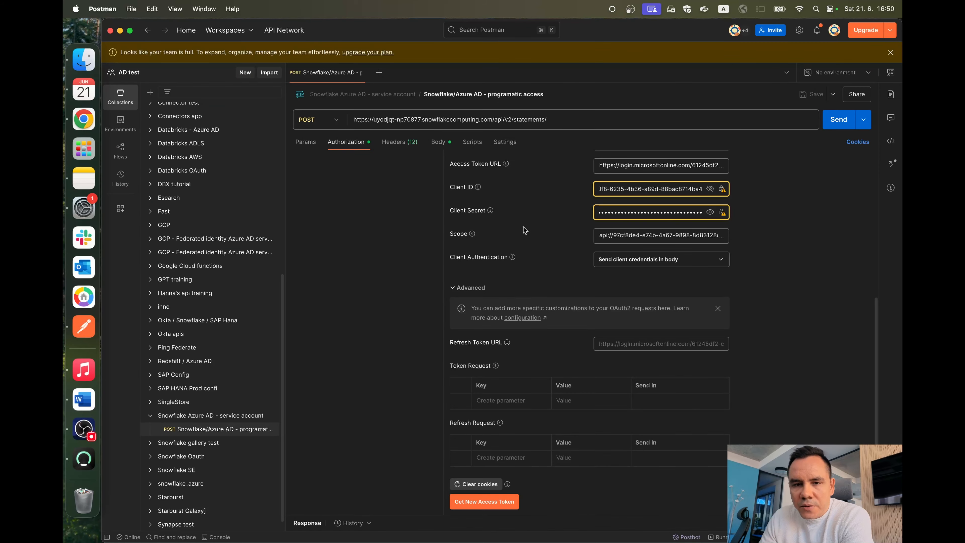
Step: Check the Snowflake /api/v2/statements/ request URL and send the POST request with the new token
scroll(524, 227, "up", 6)
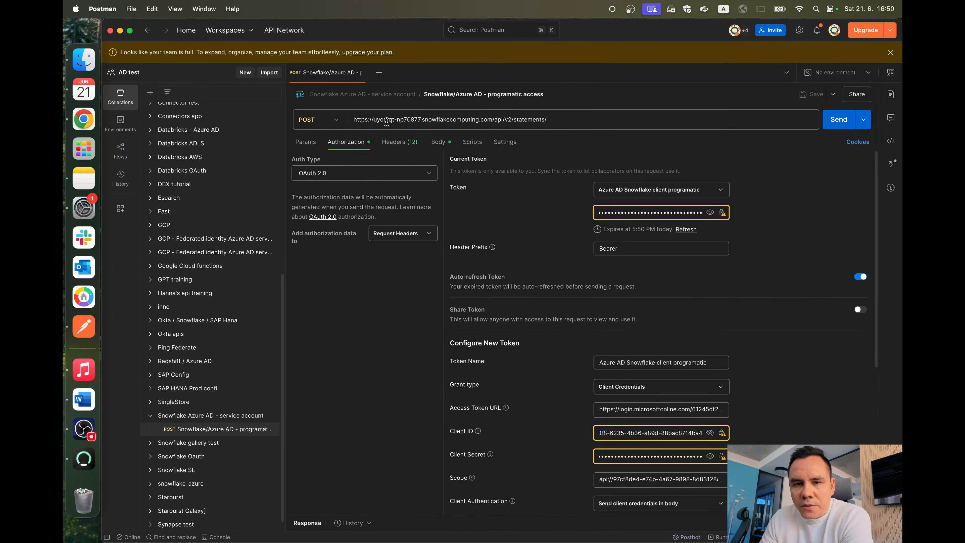
left_click_drag(551, 120, 472, 120)
left_click(472, 119)
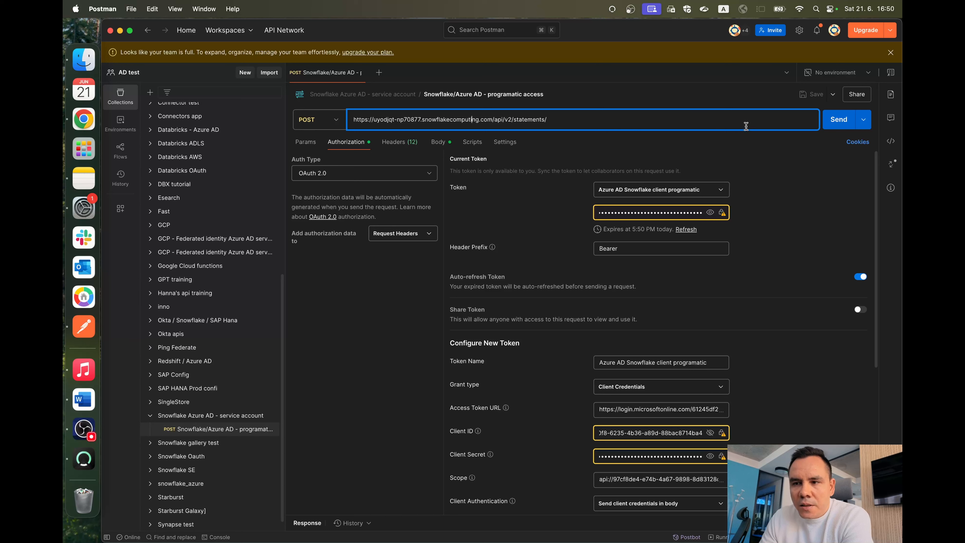
left_click(832, 128)
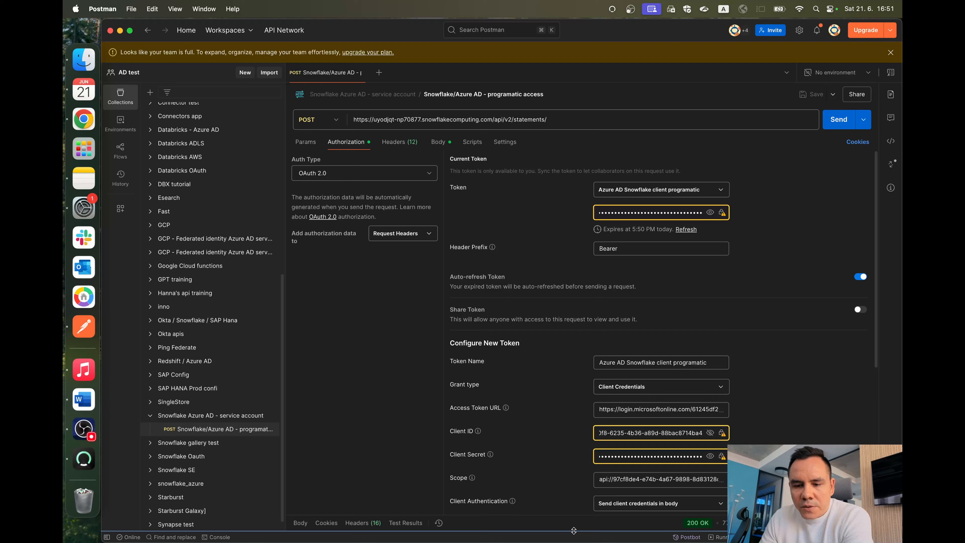
Step: Expand the Postman console, clear its old logs, and close it
left_click_drag(573, 531, 571, 273)
scroll(524, 370, "down", 5)
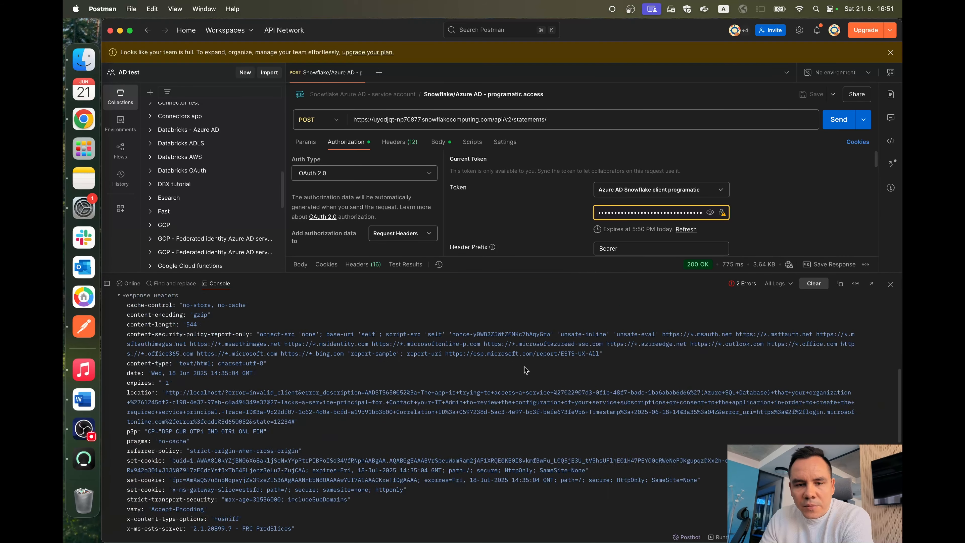
left_click(813, 284)
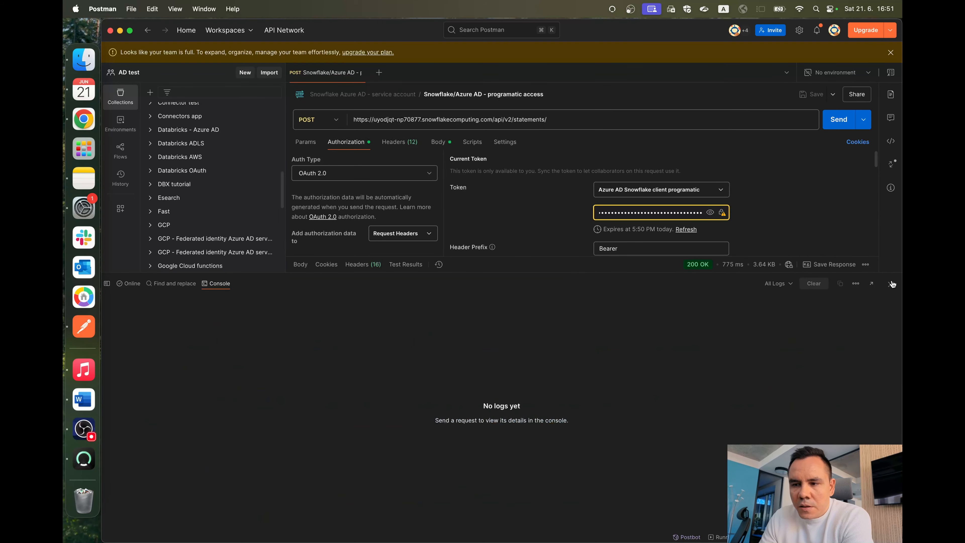
left_click(872, 283)
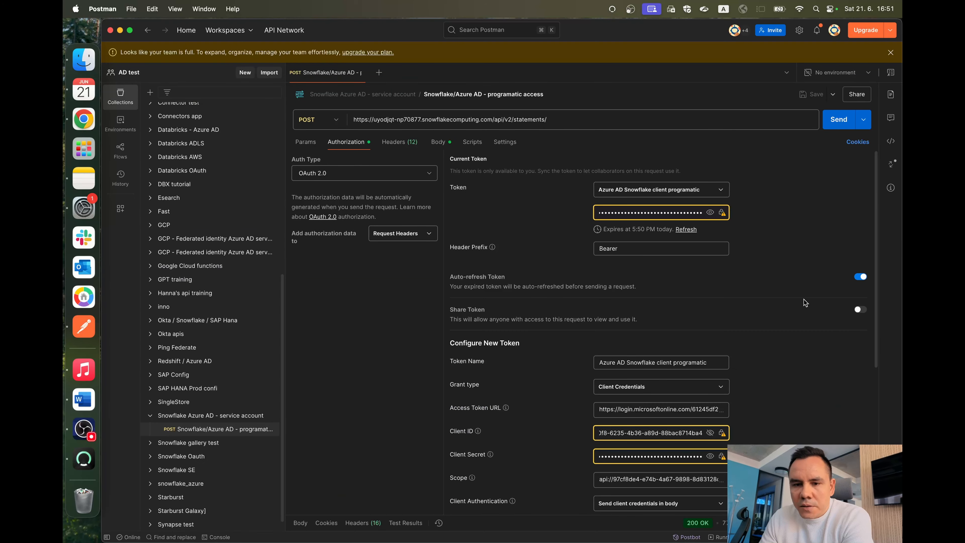
Step: Expand the response body and examine the returned JSON, including the created_on column metadata and the data section
left_click(570, 524)
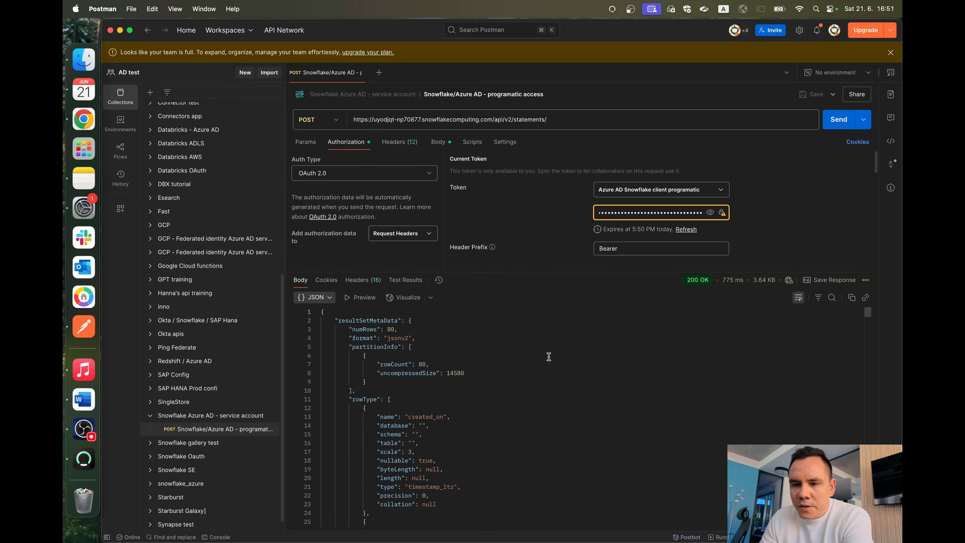
scroll(549, 356, "down", 3)
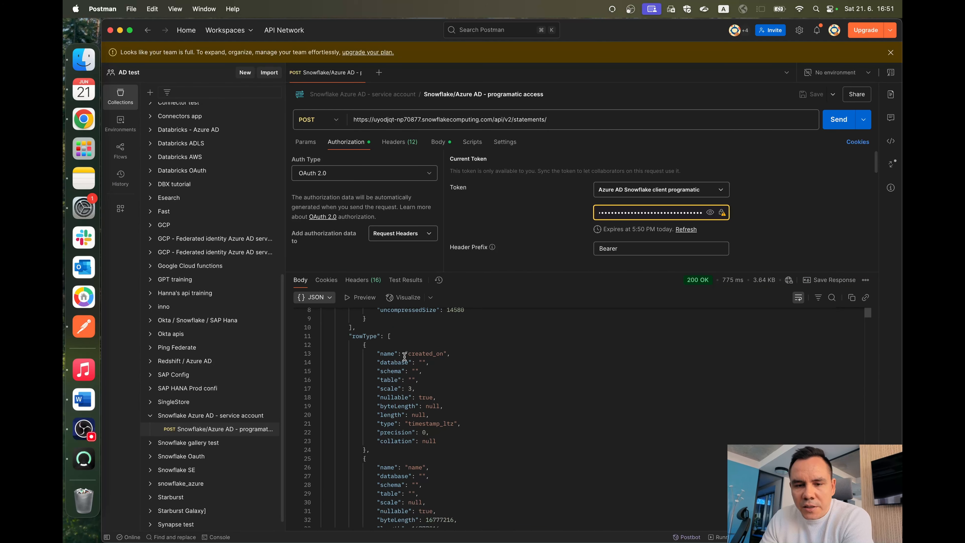
triple_click(431, 354)
left_click_drag(431, 353, 443, 446)
scroll(443, 445, "down", 20)
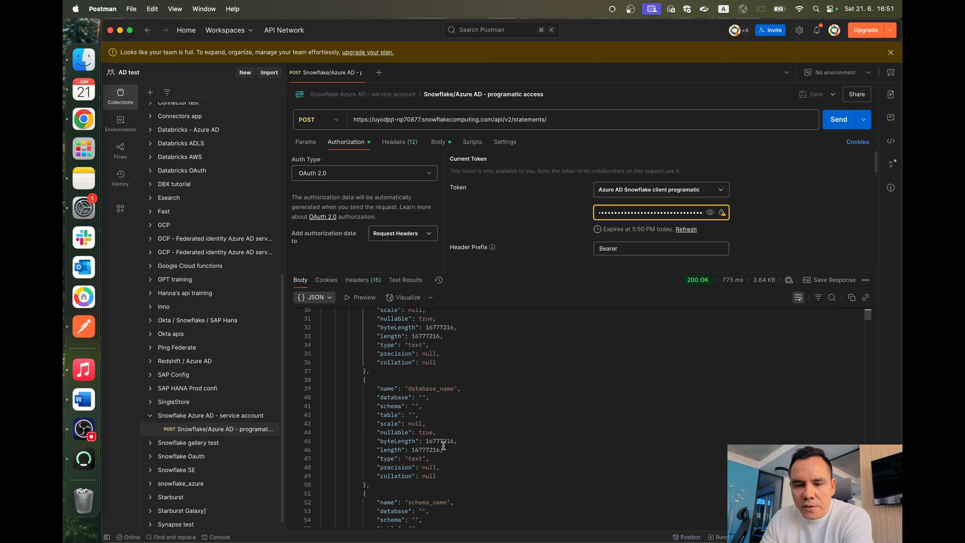
scroll(443, 445, "down", 15)
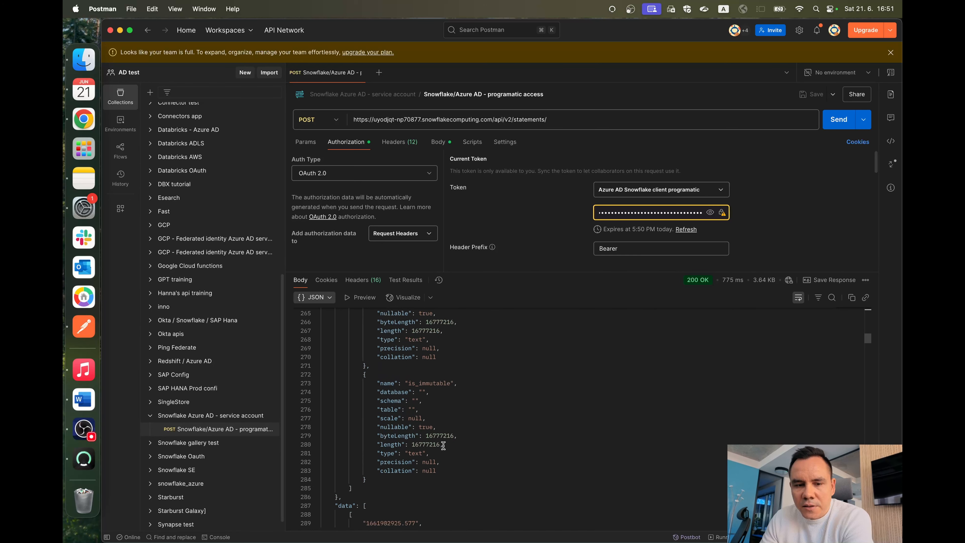
scroll(443, 446, "up", 20)
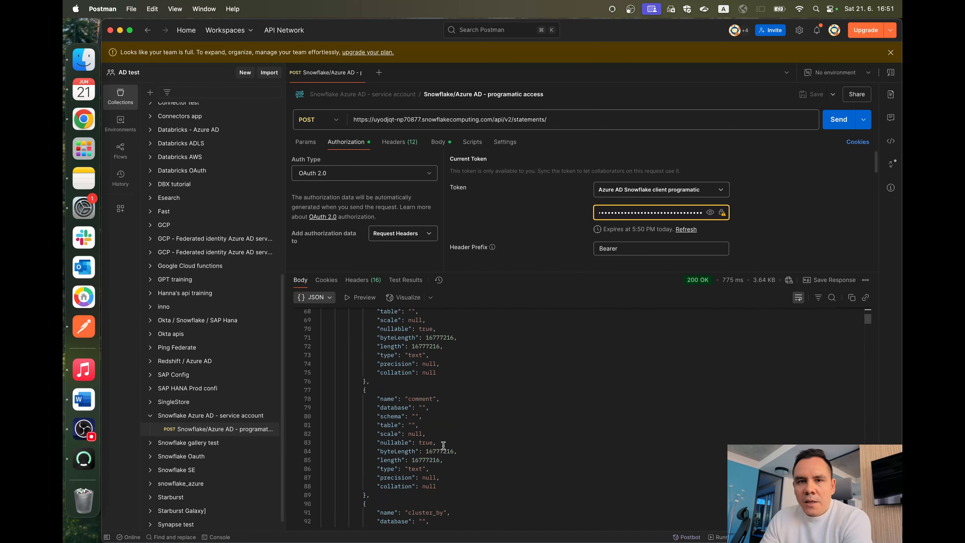
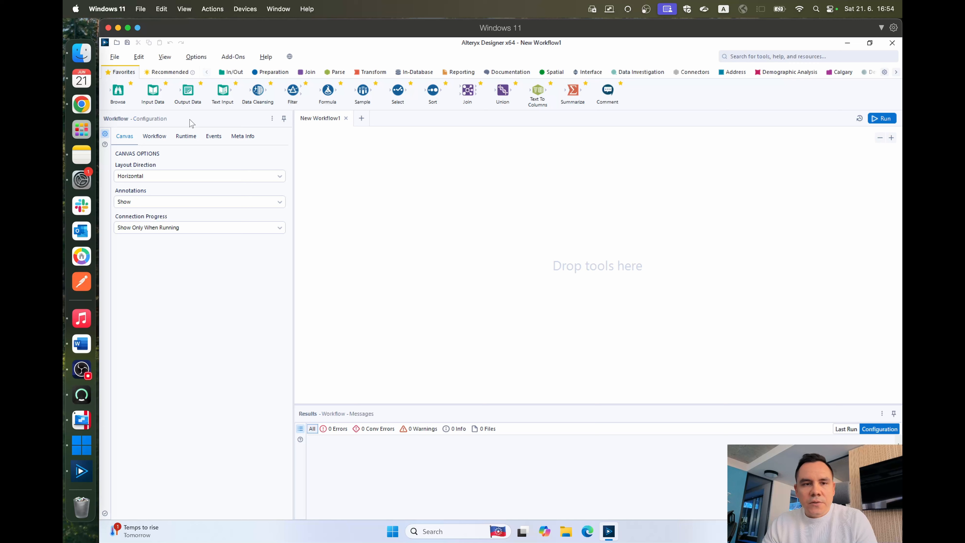
Step: Switch to Alteryx Designer, place an Input Data tool on the canvas, and enable Data Connection Manager (DCM) for it
left_click_drag(153, 90, 352, 186)
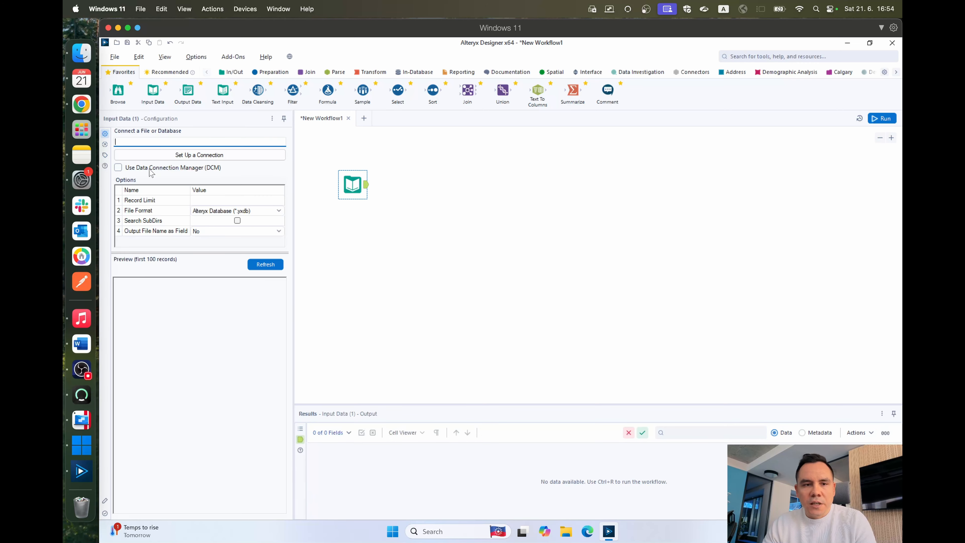
left_click(164, 171)
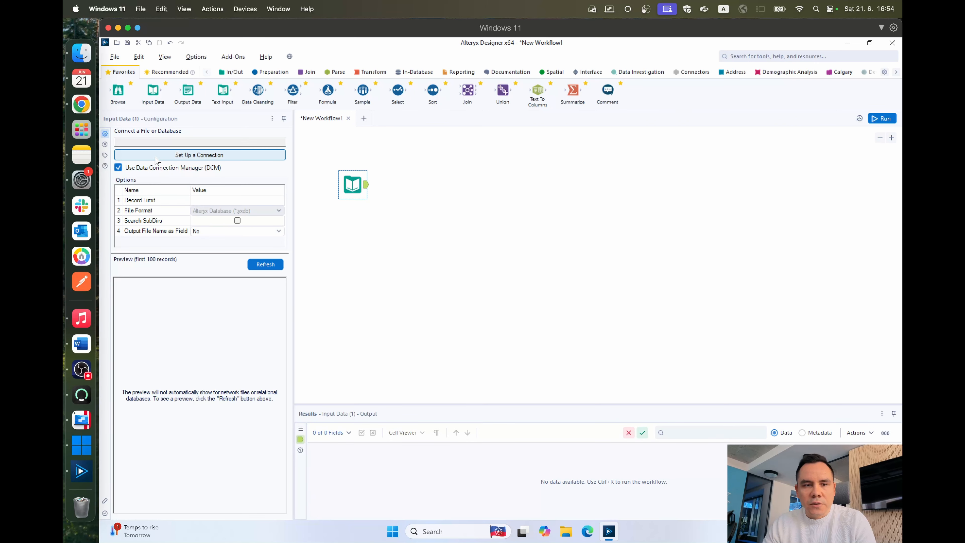
Step: Set up a connection for the Input Data tool using the Snowflake Quick connect data source
left_click(192, 155)
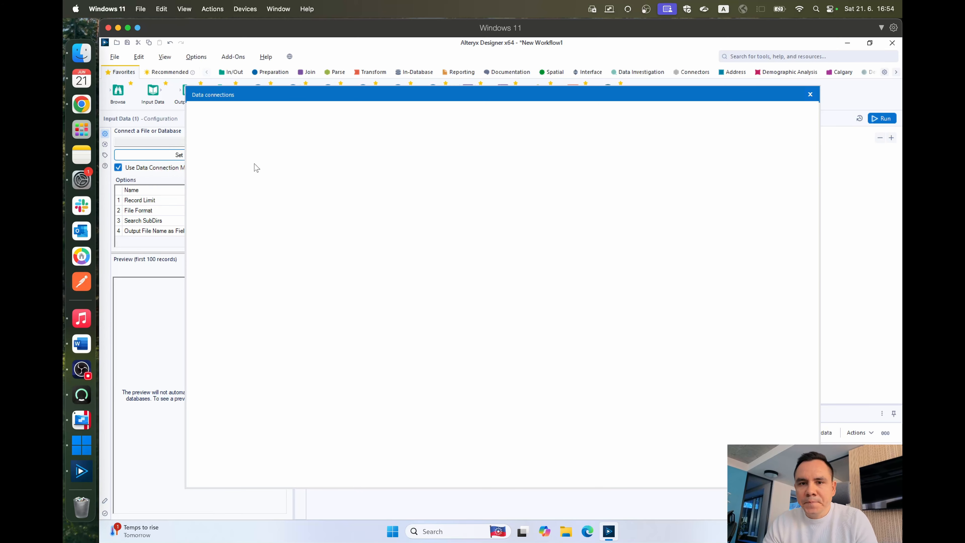
left_click(224, 165)
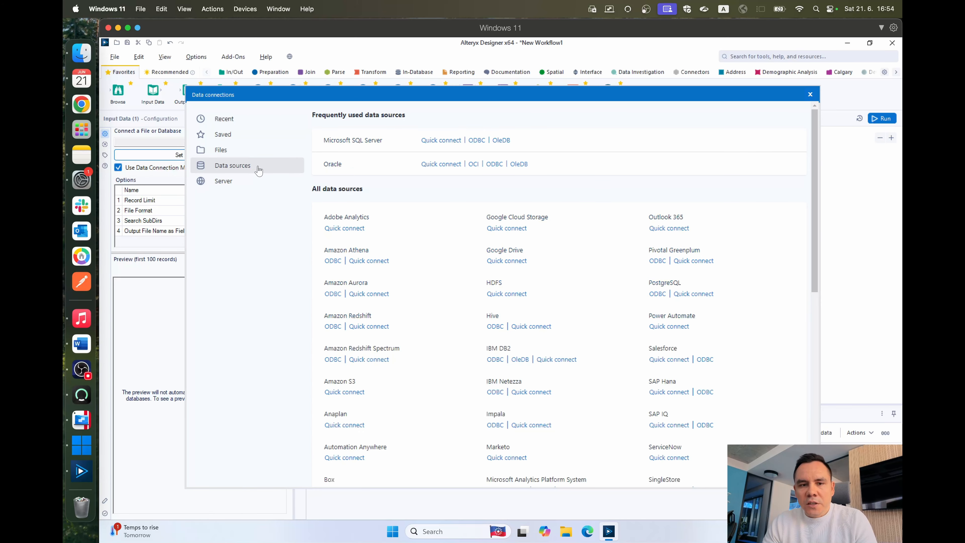
scroll(567, 293, "down", 6)
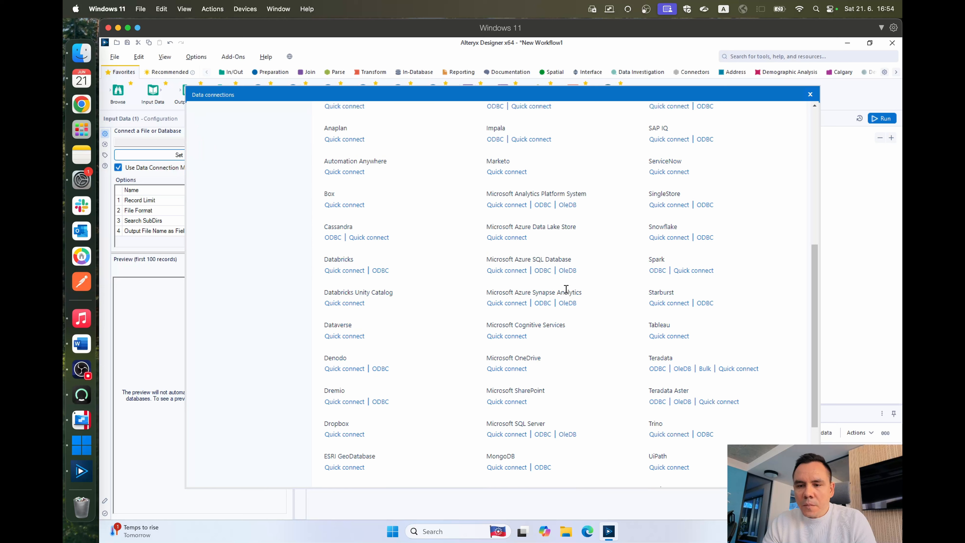
scroll(566, 289, "up", 3)
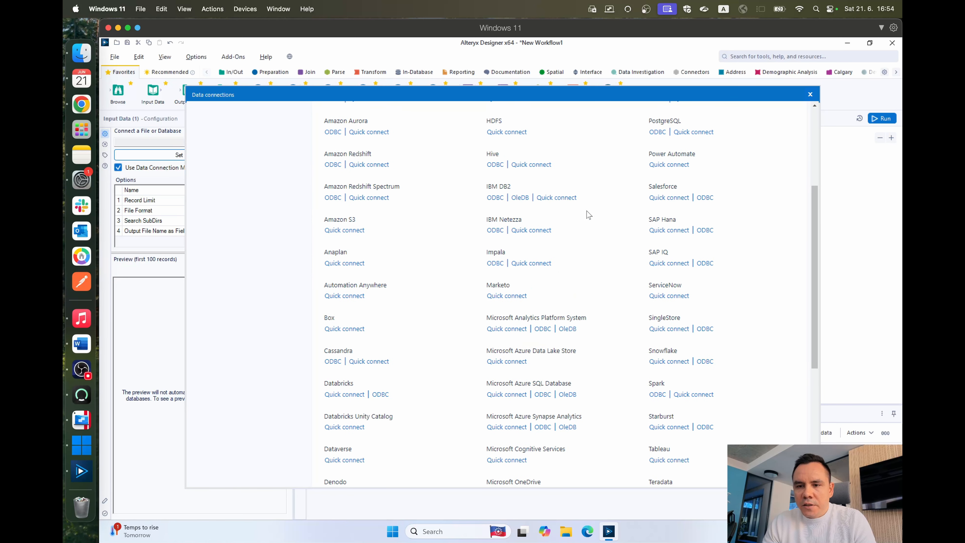
left_click(665, 362)
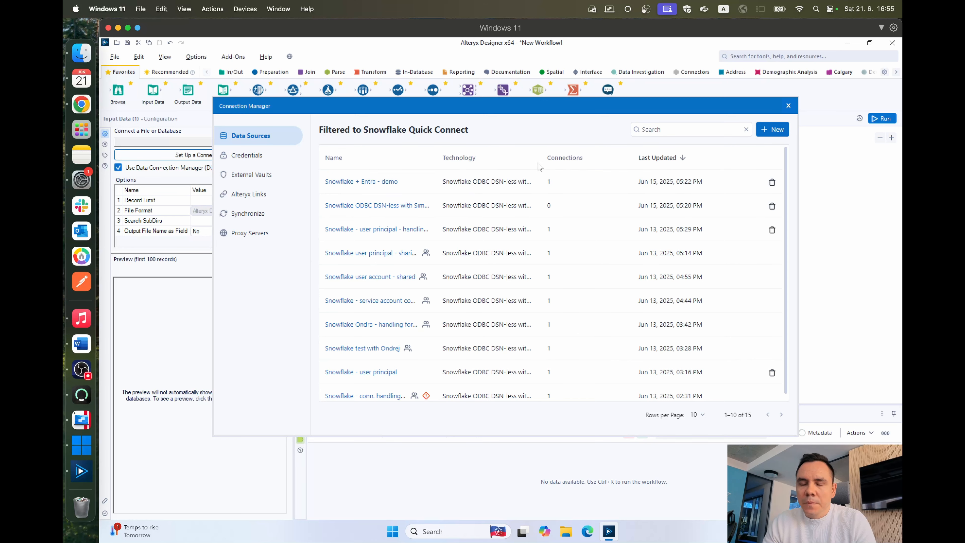
Step: Create a new Snowflake data source and name it "Snowflake Entra ID - SP"
left_click(771, 129)
triple_click(423, 194)
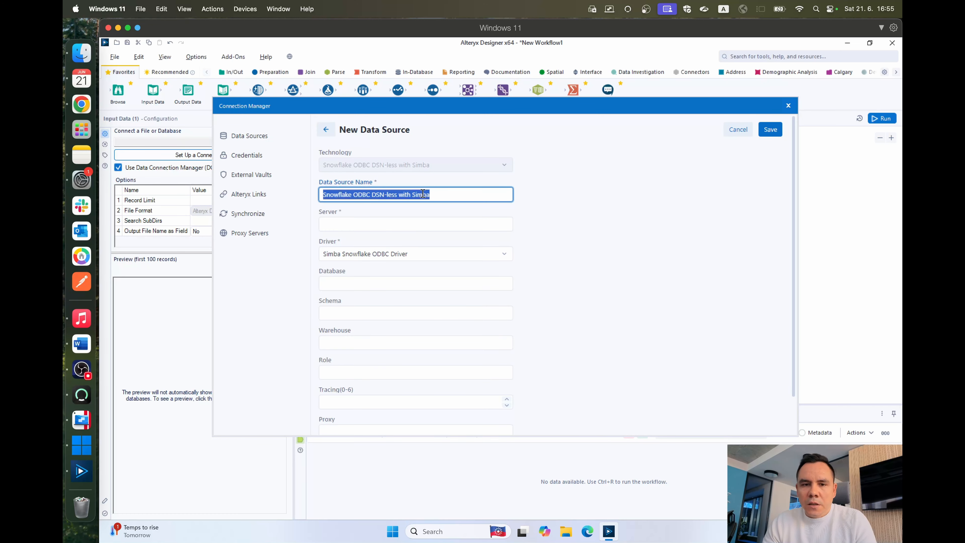
left_click_drag(353, 193, 485, 193)
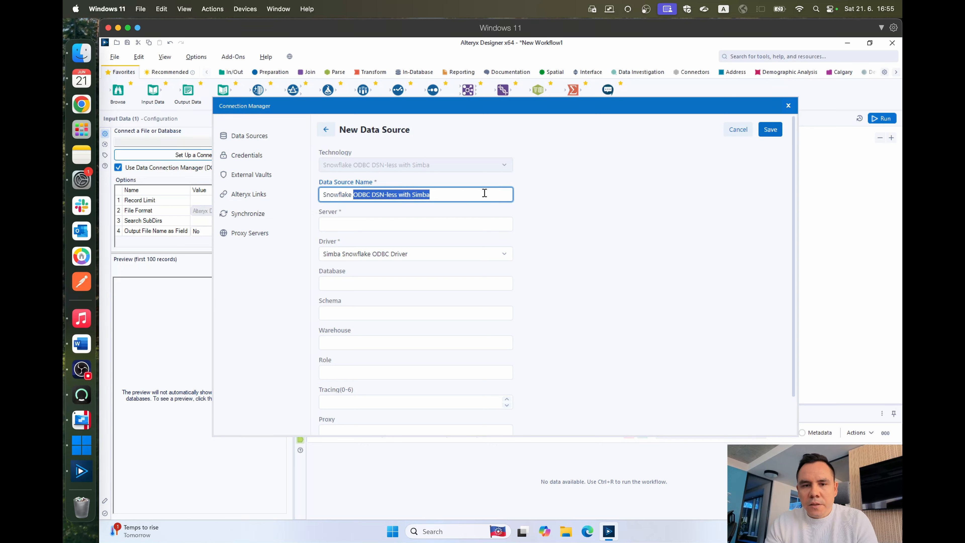
key("BackSpace")
type("Entra ID - SP")
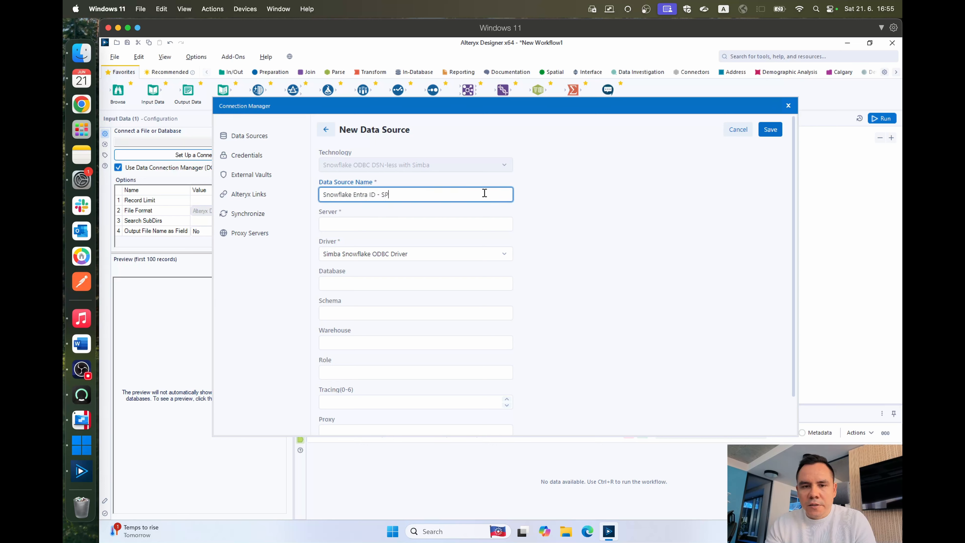
Step: Paste the Snowflake account's snowflakecomputing.com host name as the data source's server
left_click(460, 220)
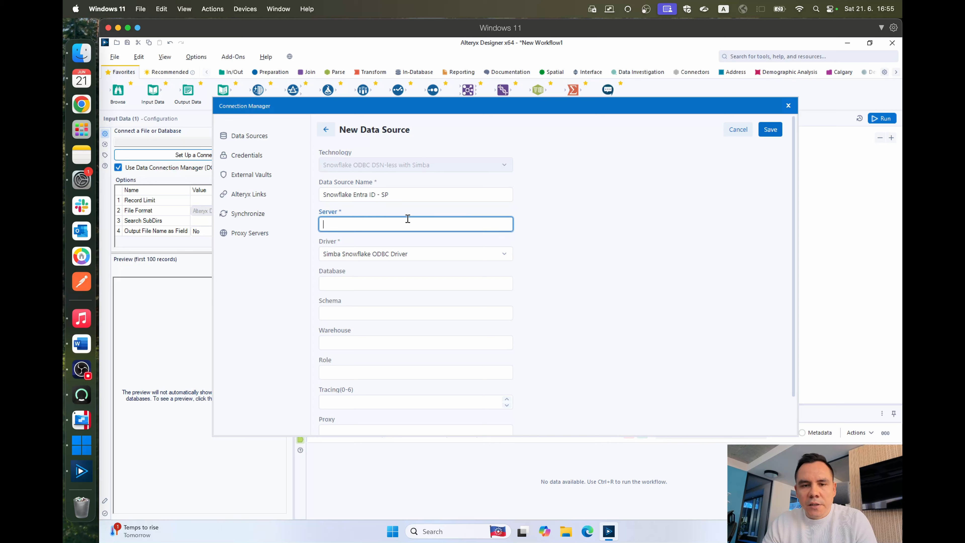
type("uyodjqt-np70877.snowflakecomputing.com")
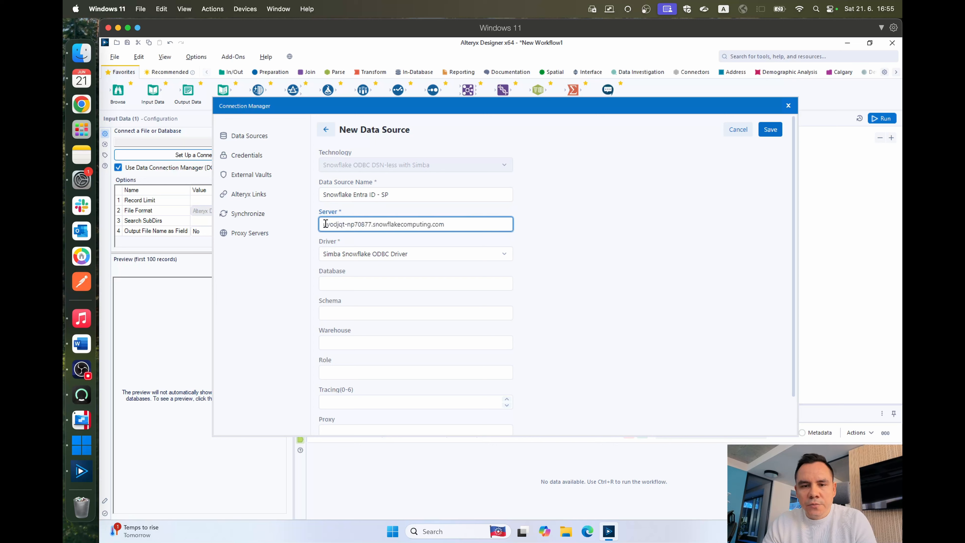
left_click_drag(326, 224, 476, 221)
left_click(565, 222)
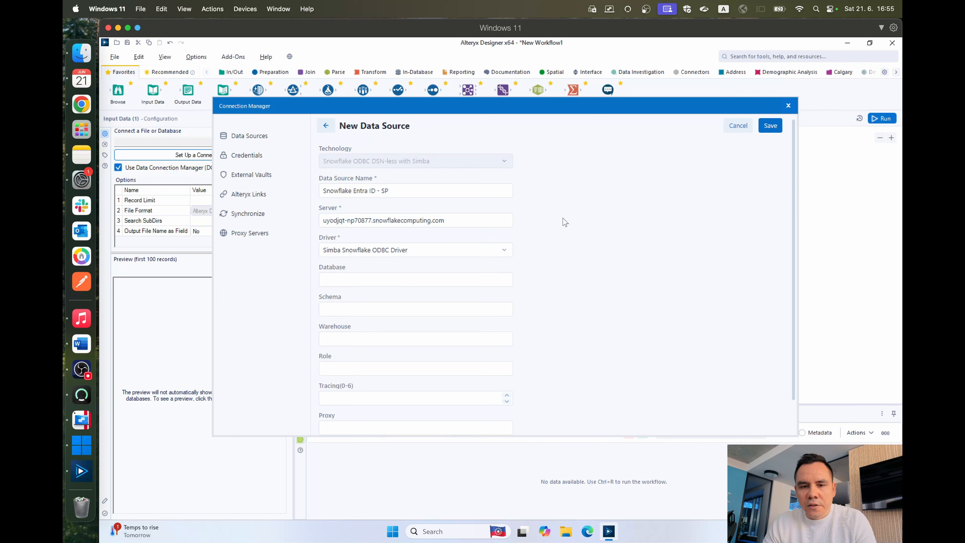
Step: Set the warehouse to COMPUTE_WH, leave database, schema and role empty, and save the data source
scroll(565, 222, "down", 1)
left_click(414, 246)
left_click(413, 268)
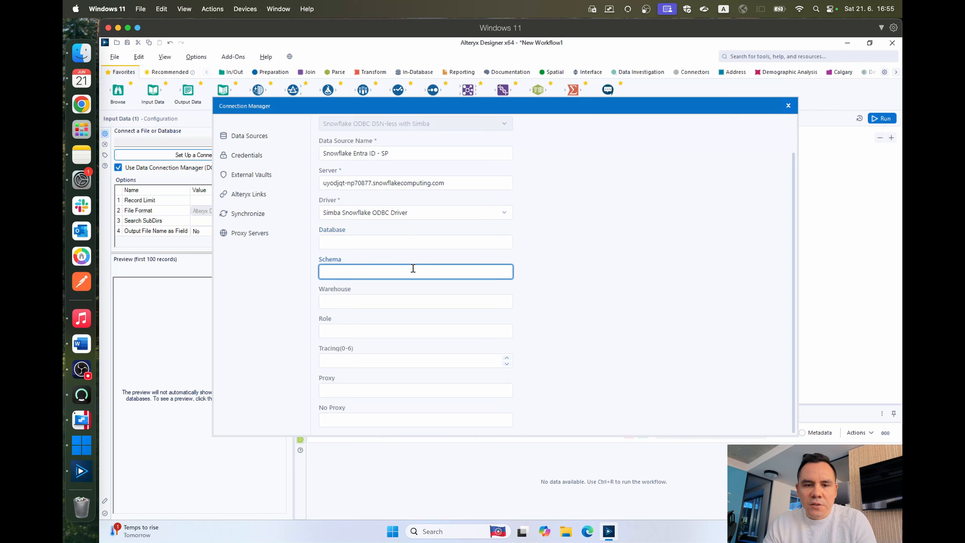
left_click(399, 300)
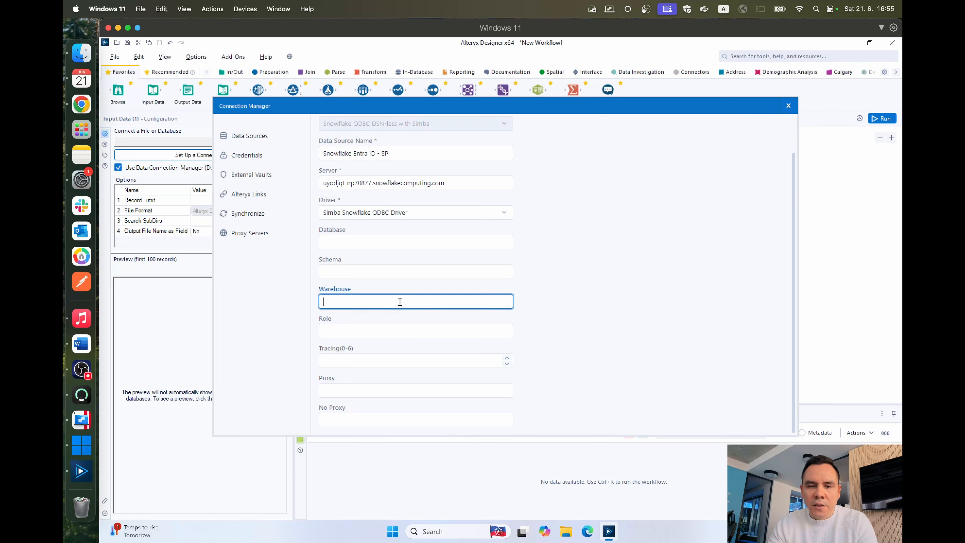
type("COMPUTE_WH")
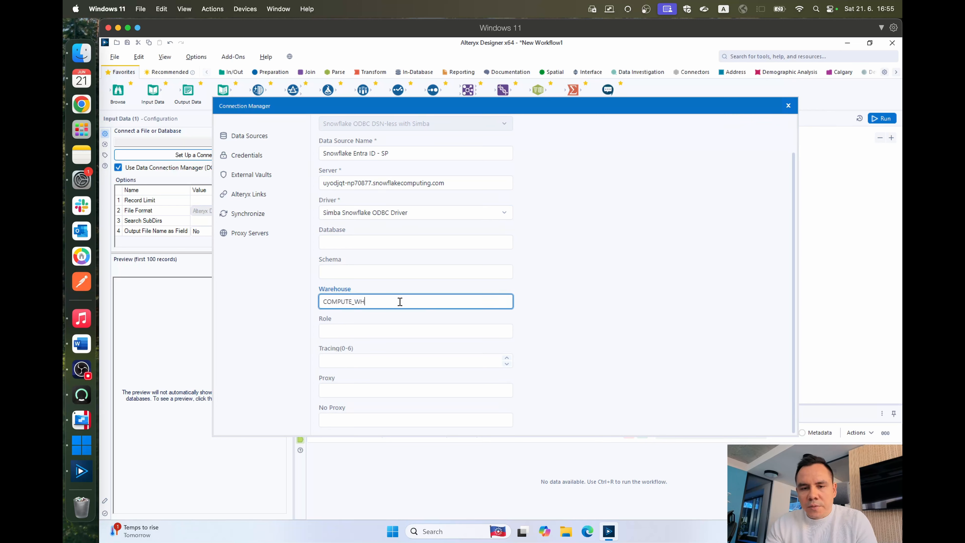
left_click(414, 330)
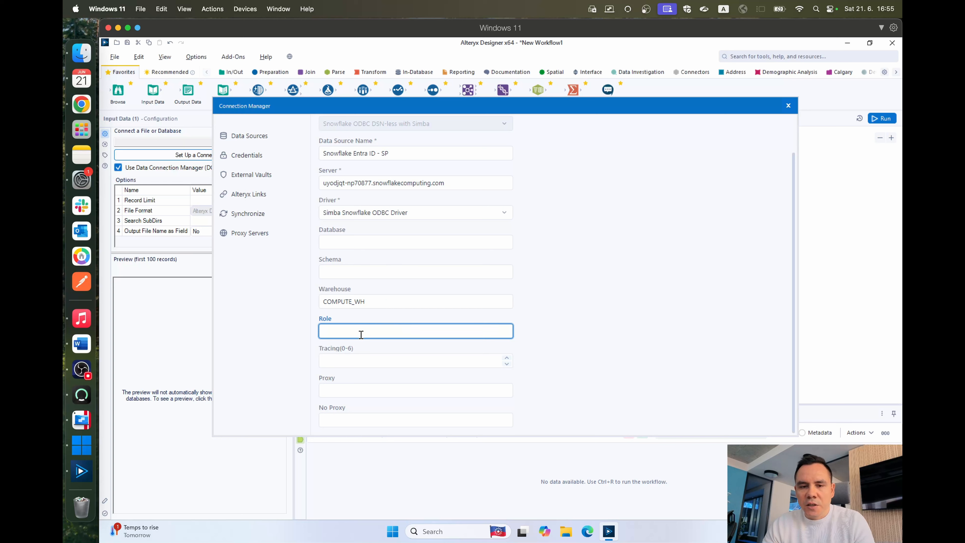
left_click(550, 319)
scroll(549, 319, "up", 2)
scroll(659, 237, "down", 1)
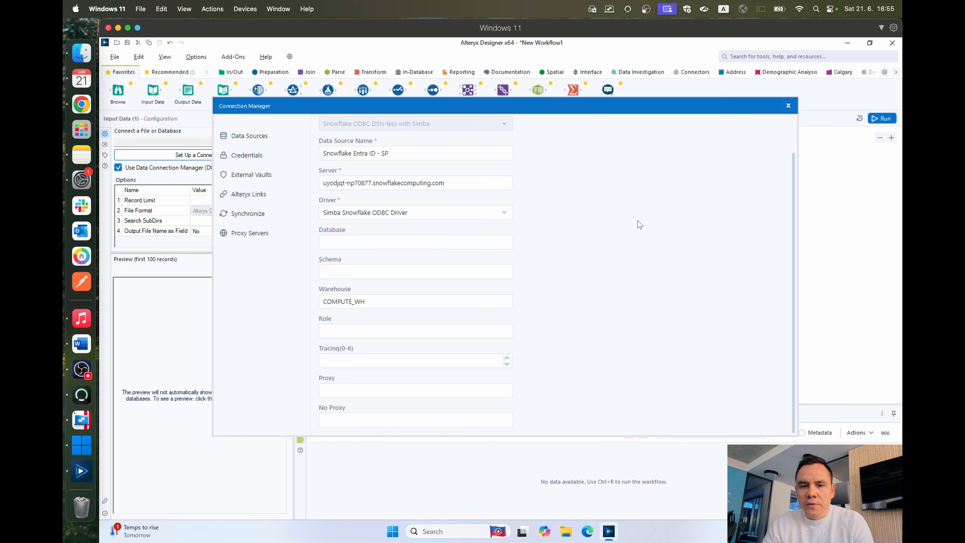
scroll(637, 222, "up", 1)
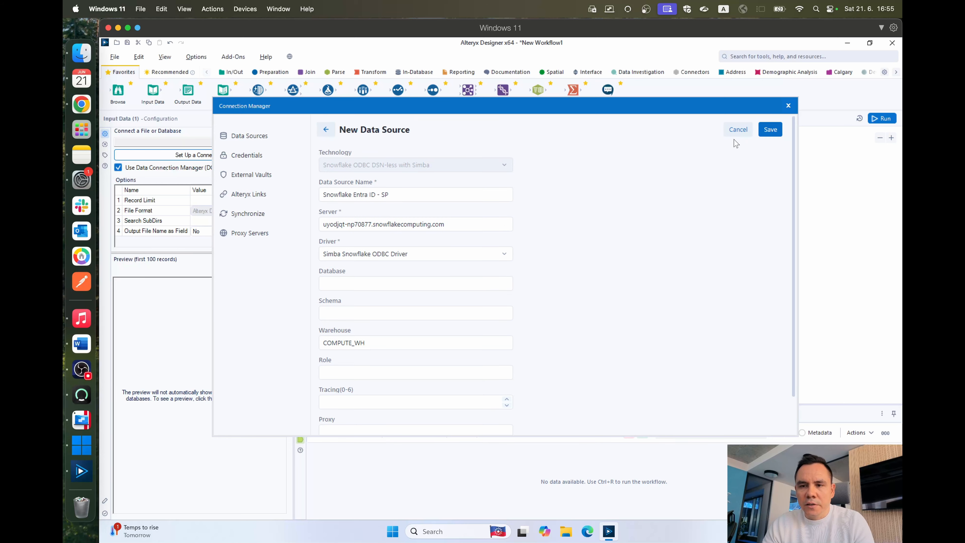
left_click(771, 131)
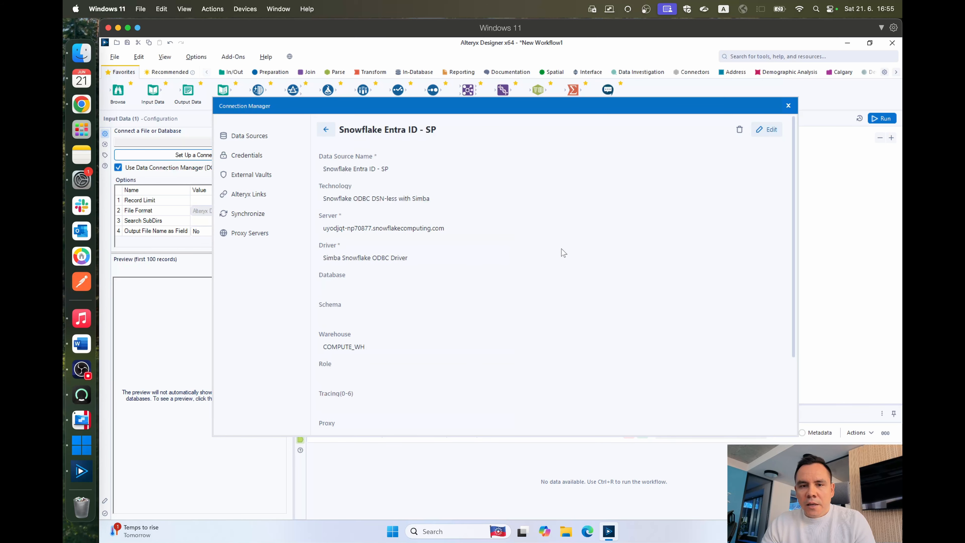
Step: Start connecting a credential to the saved data source with Generic OAuth2 as the authentication method
scroll(466, 262, "down", 3)
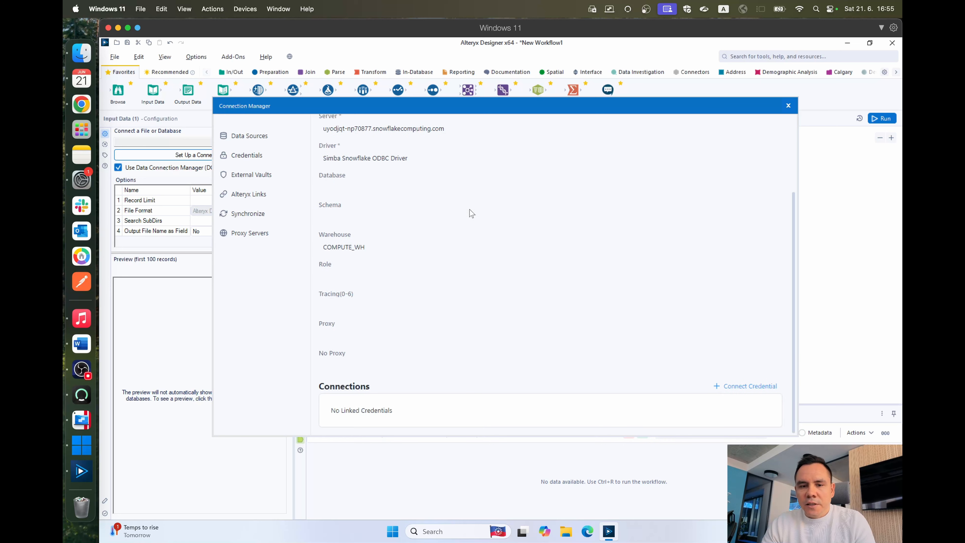
left_click(736, 386)
scroll(608, 304, "down", 4)
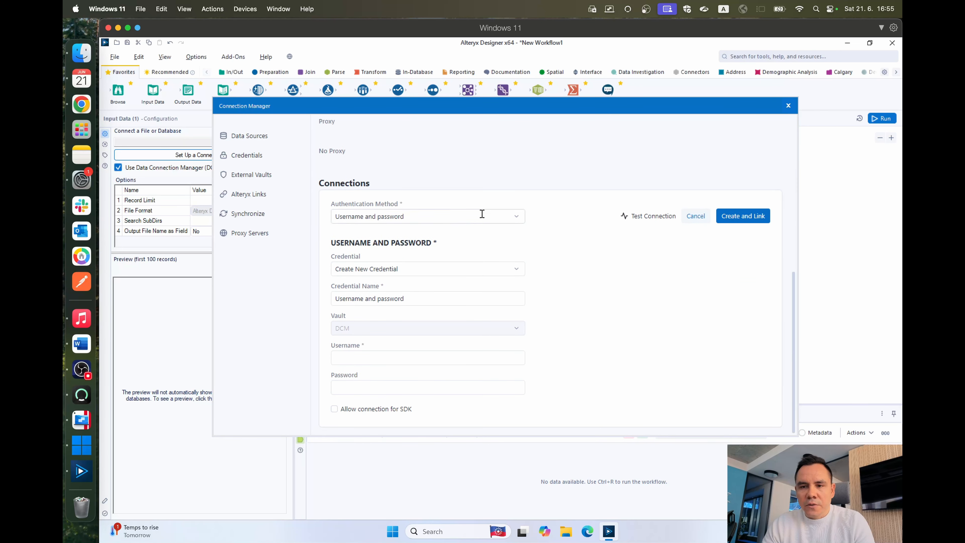
left_click(392, 215)
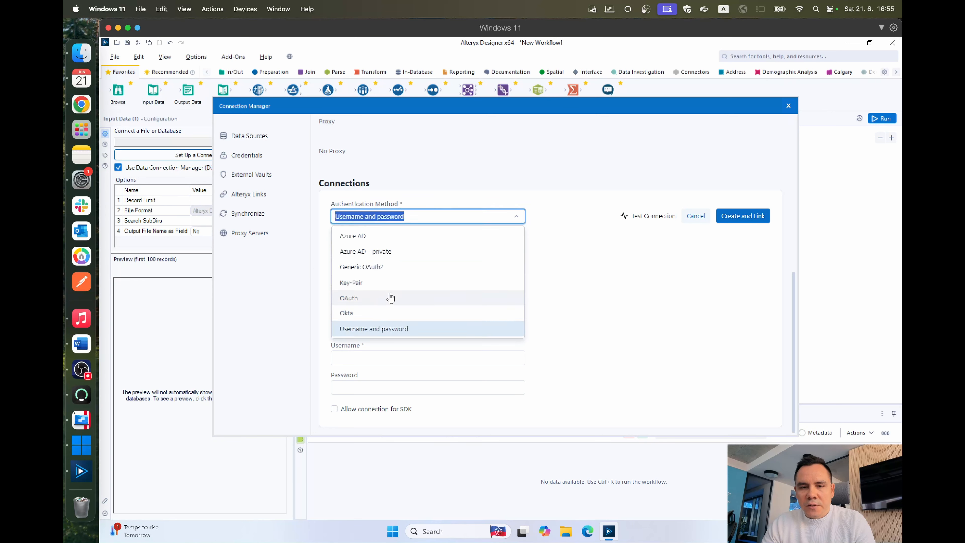
left_click(375, 267)
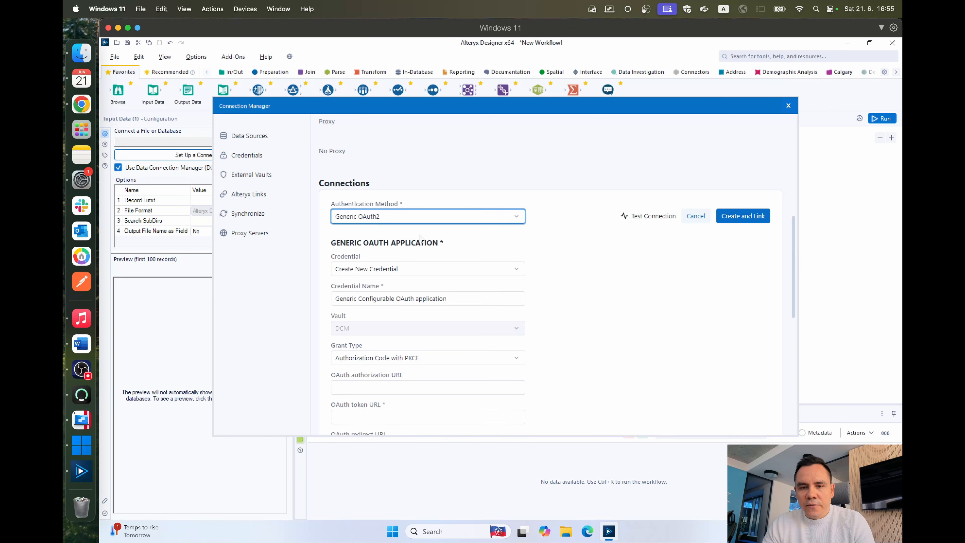
Step: Keep Create New Credential for the generic OAuth application and name the credential "Entra ID - SP"
left_click(436, 266)
left_click(431, 293)
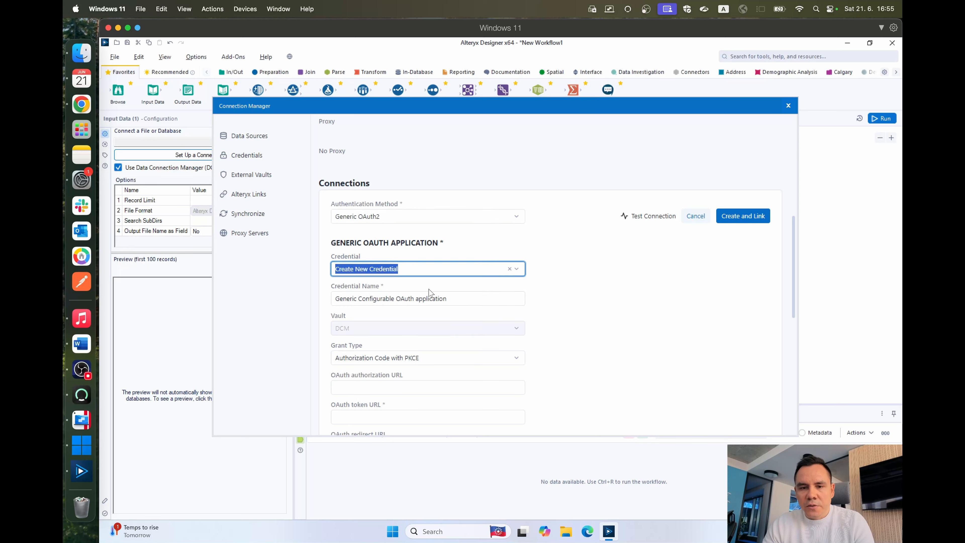
left_click(433, 297)
key("ctrl+a")
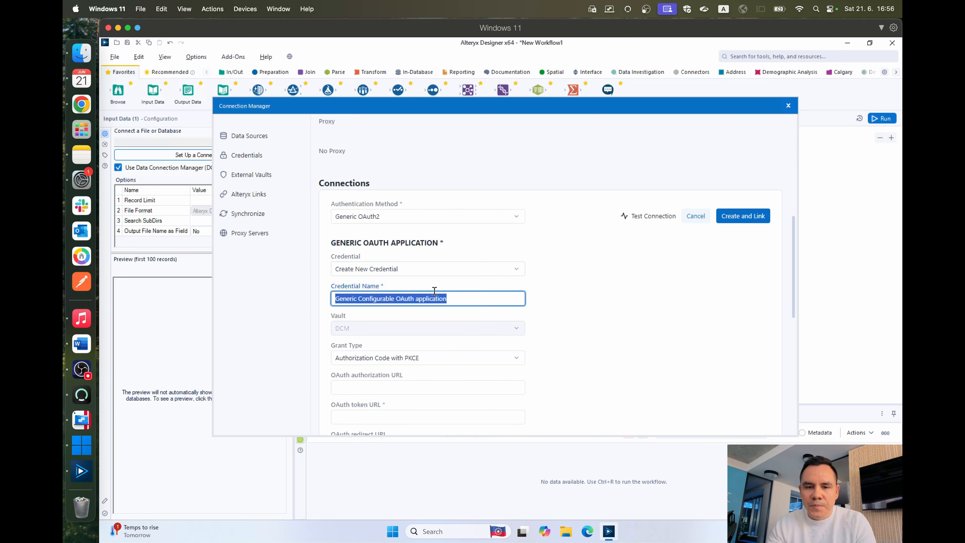
type("ENtra")
key("ctrl+a")
type("Entr")
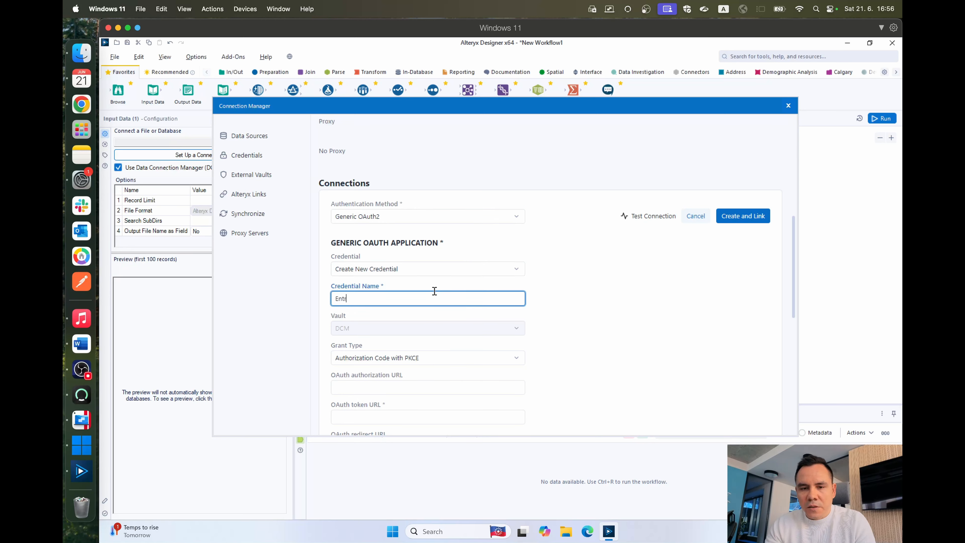
type("a ID - SP")
left_click(566, 299)
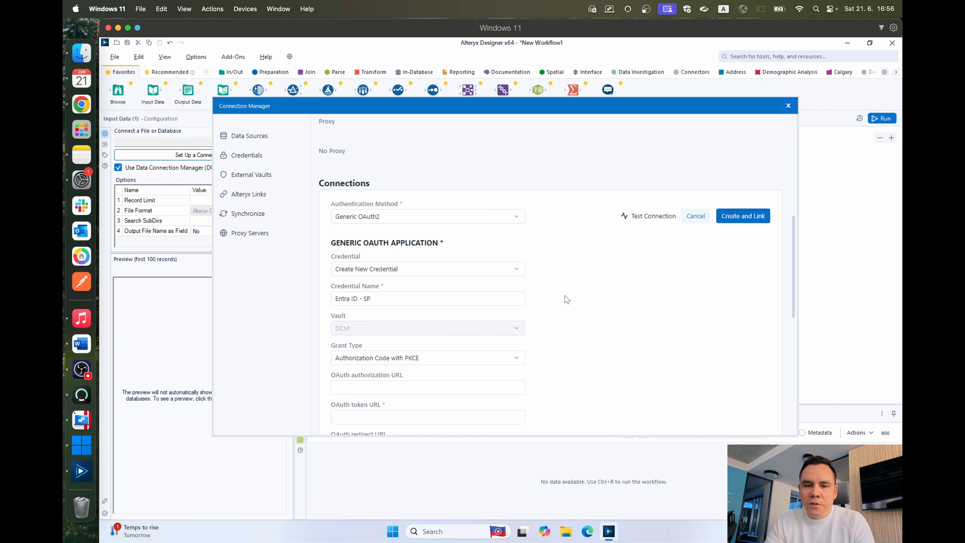
Step: Set the OAuth application's grant type to Client Credentials
scroll(566, 299, "down", 2)
left_click(422, 285)
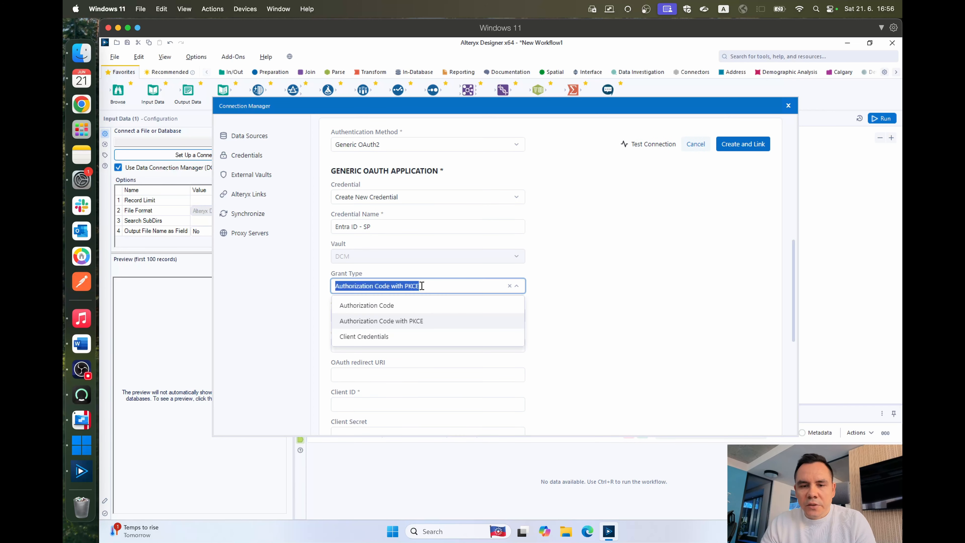
left_click(393, 338)
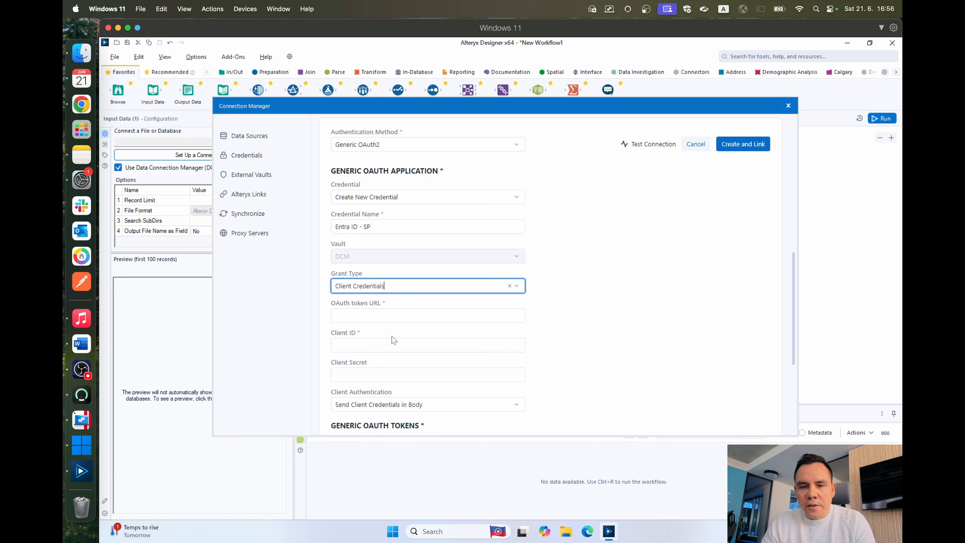
Step: Review which OAuth application values are needed: the OAuth token URL, client ID and client secret
left_click(441, 320)
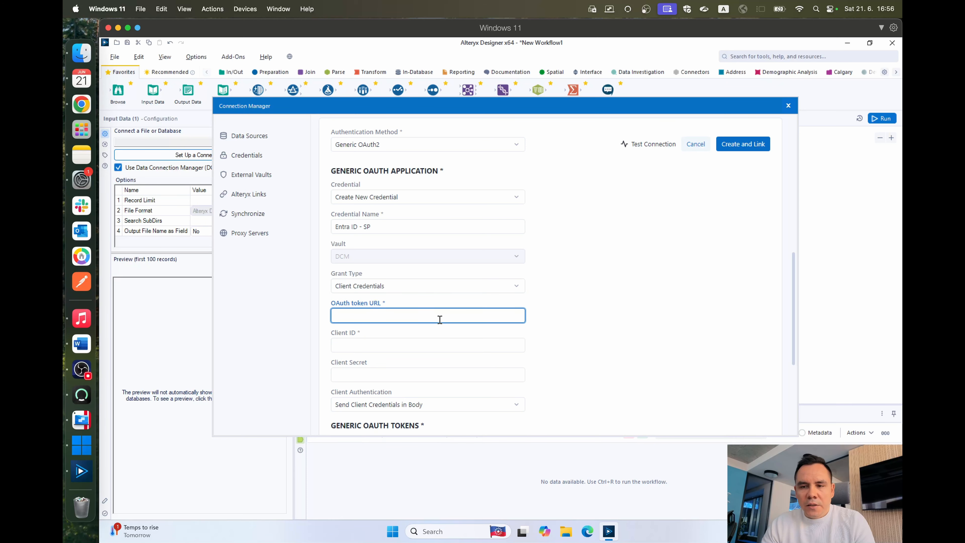
scroll(792, 310, "down", 2)
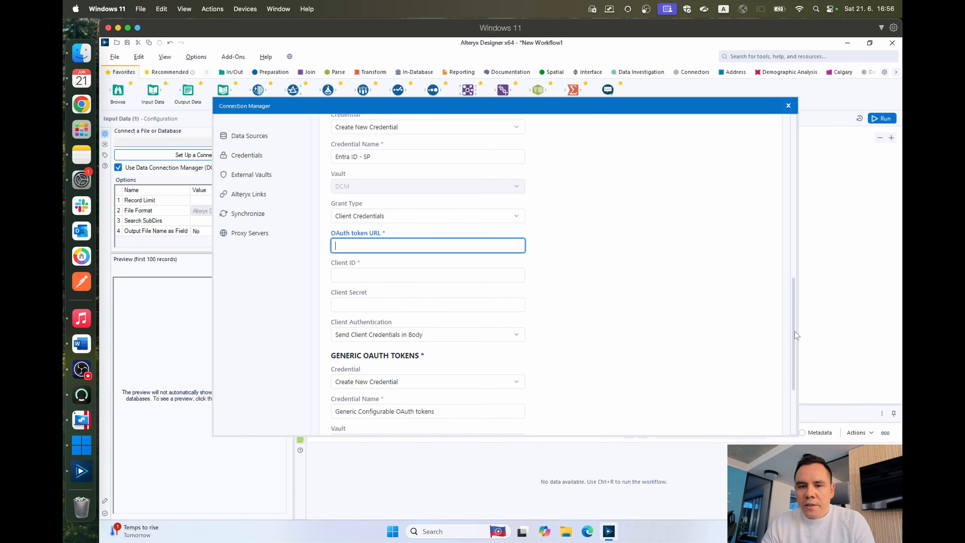
left_click(555, 258)
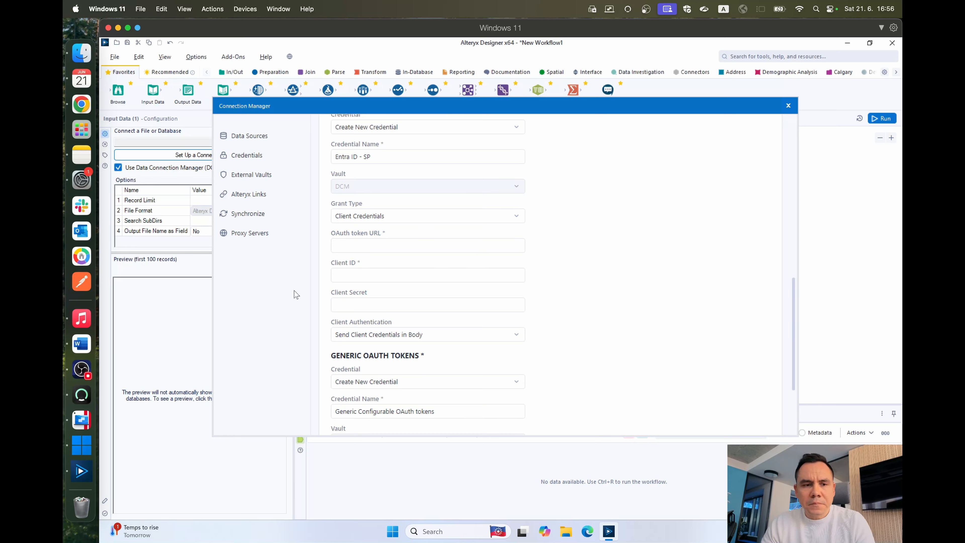
left_click(354, 247)
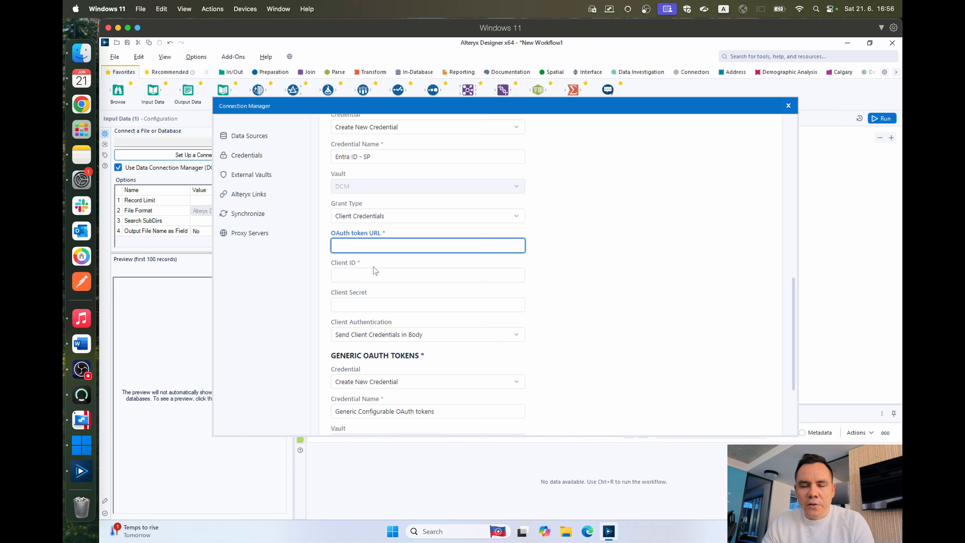
left_click(379, 276)
left_click(378, 301)
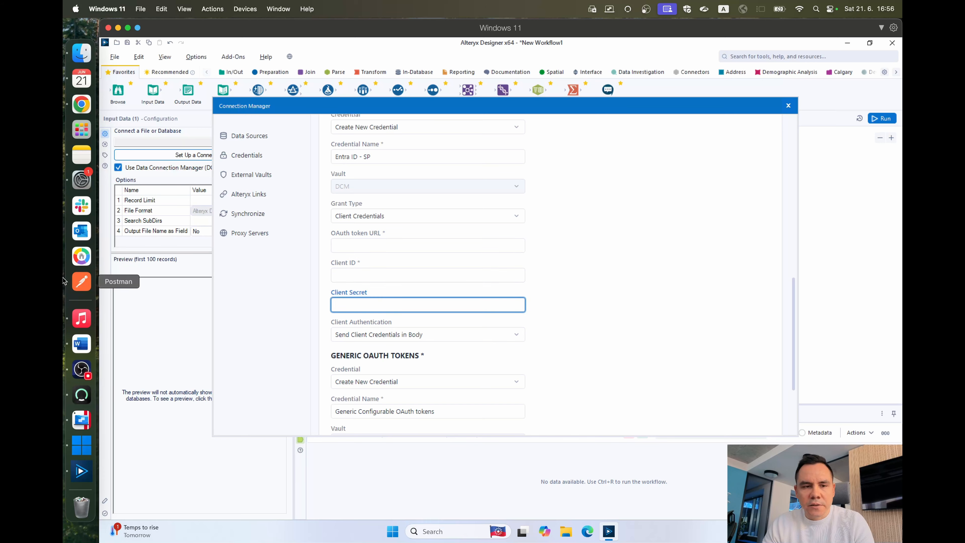
Step: Copy the token URL, client ID, client secret and scope from the Snowflake inputs note into the credential form, naming the token credential "SP credential"
left_click(76, 156)
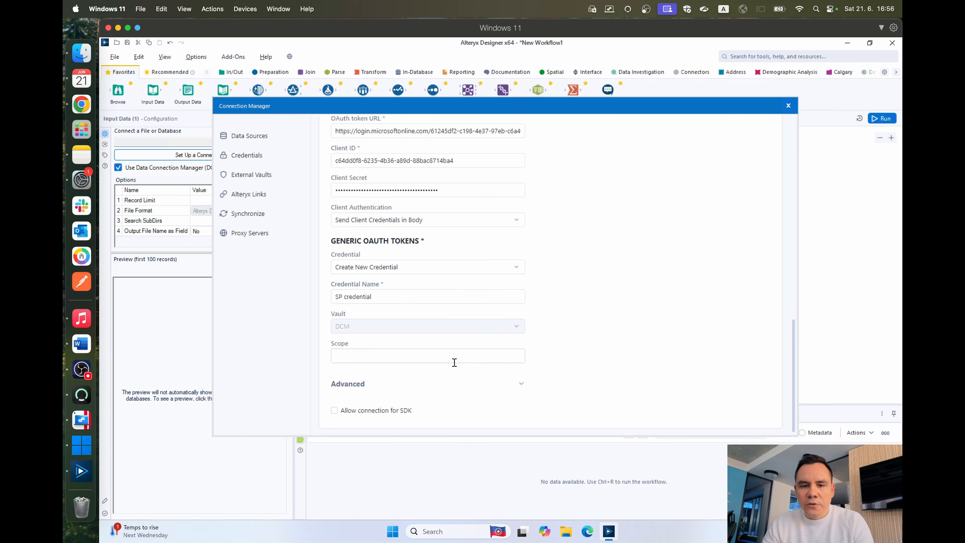
left_click(381, 361)
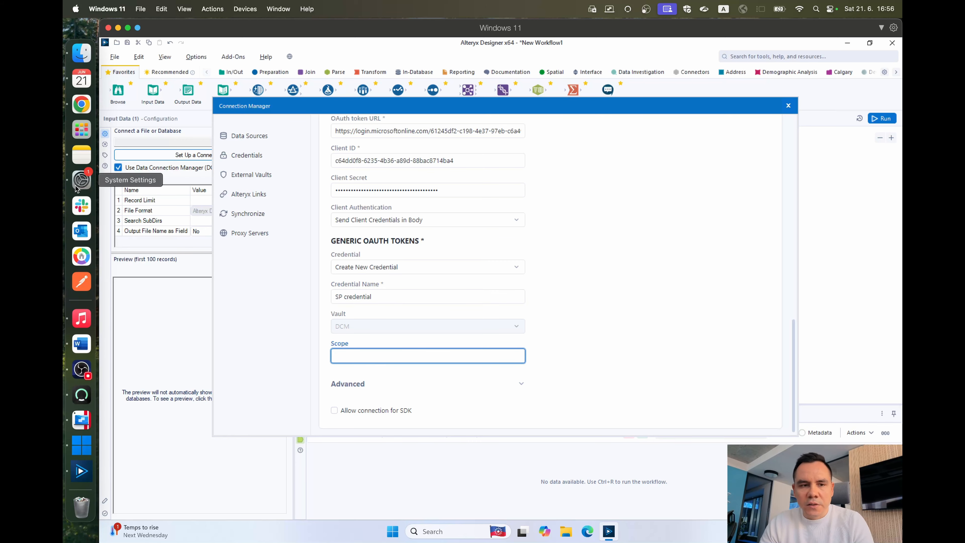
left_click(82, 155)
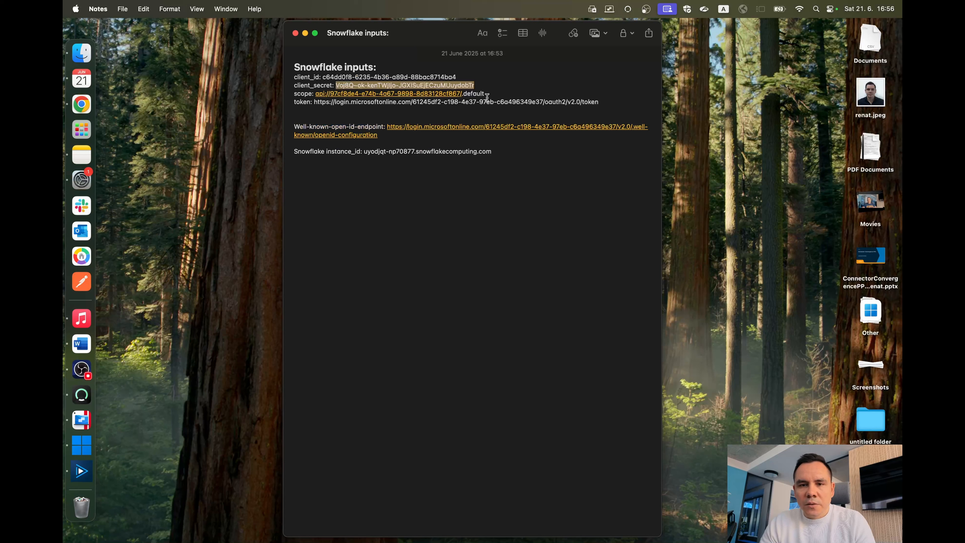
left_click_drag(463, 93, 315, 94)
key("ctrl+c")
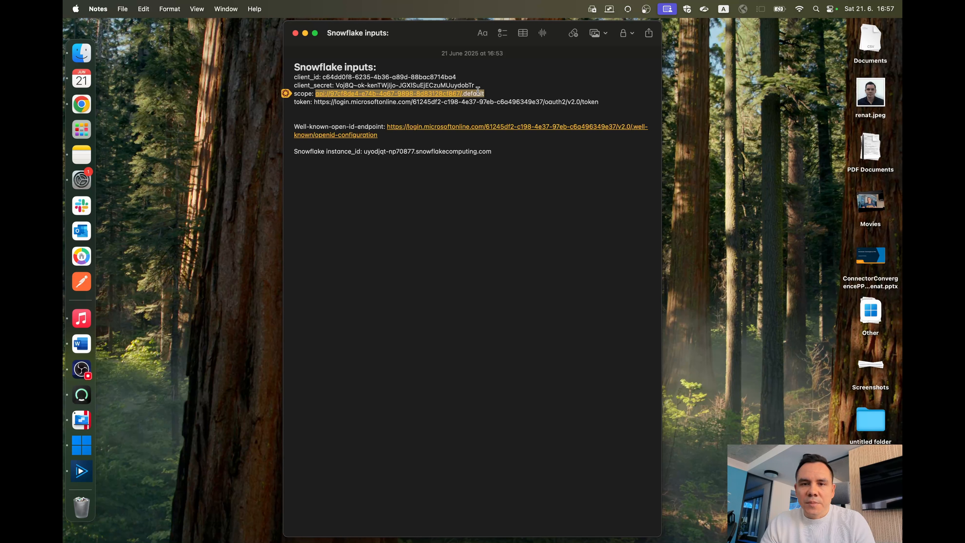
key("ctrl+Right")
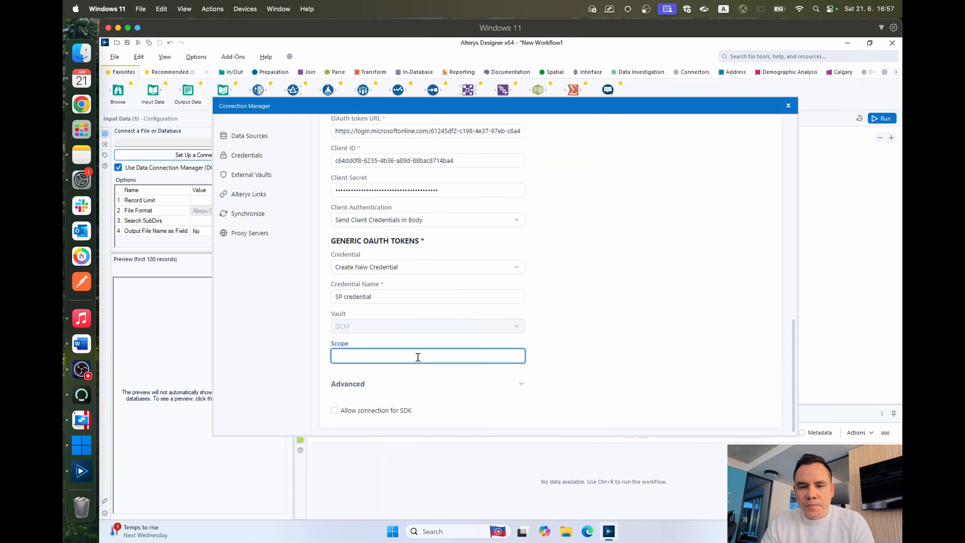
key("ctrl+v")
Step: Create the Generic OAuth2 application and token credentials and link them to the Snowflake data source
scroll(471, 358, "up", 4)
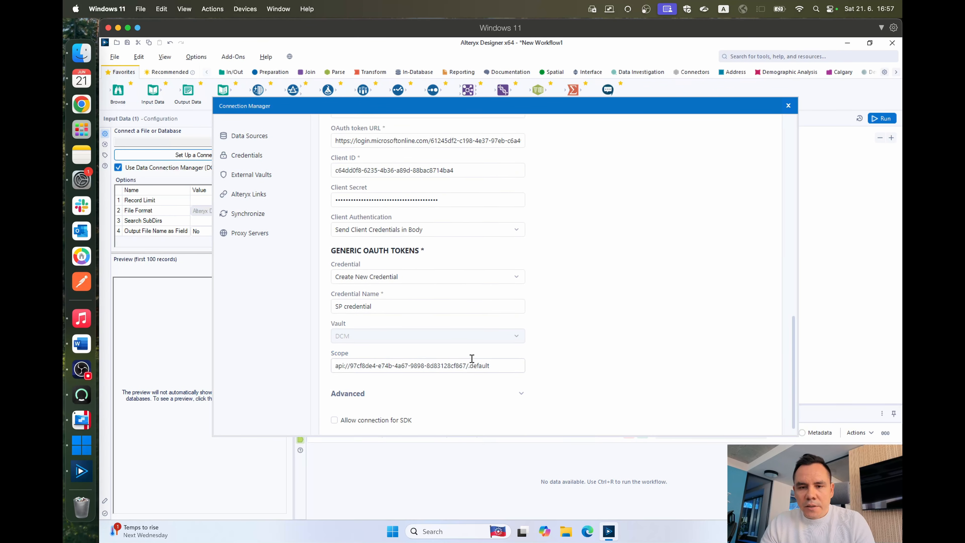
scroll(471, 360, "up", 5)
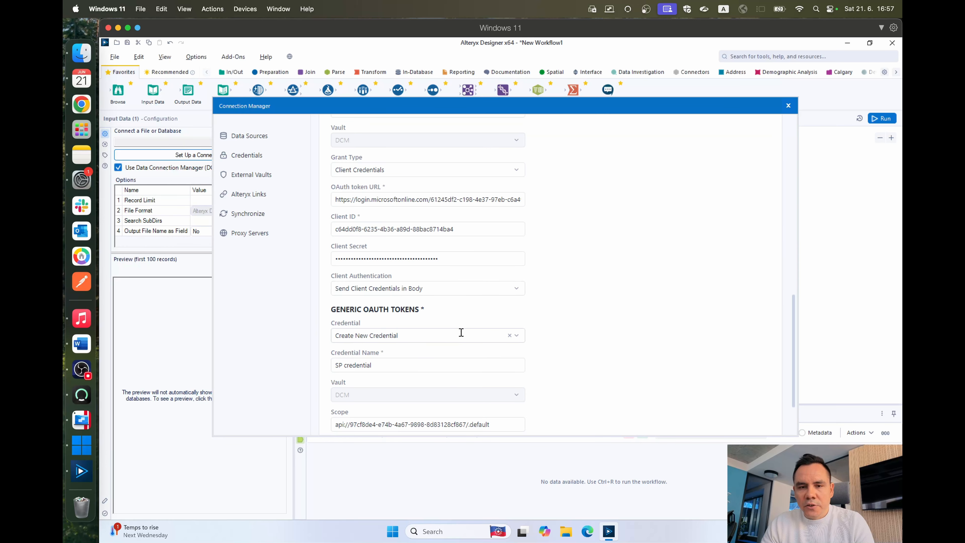
scroll(446, 208, "up", 3)
scroll(446, 208, "up", 3)
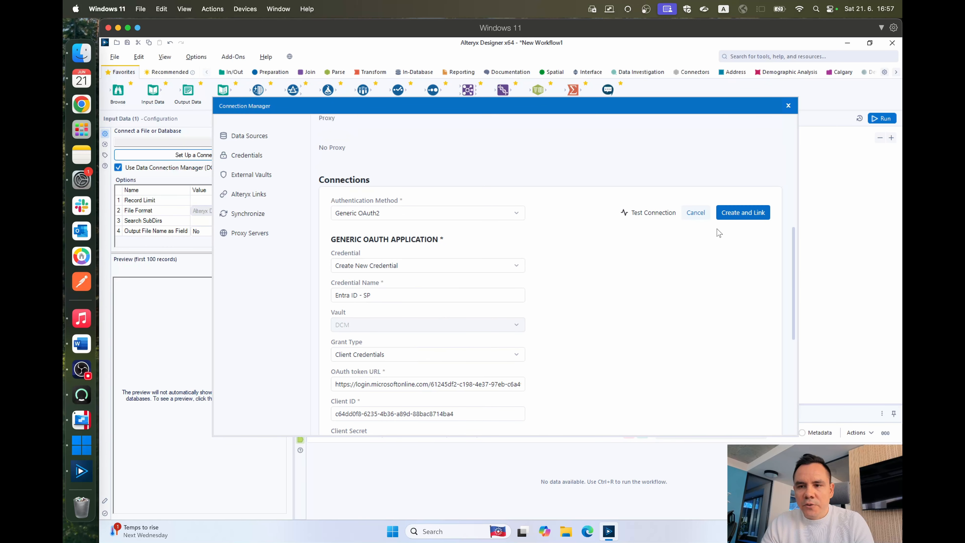
left_click(743, 213)
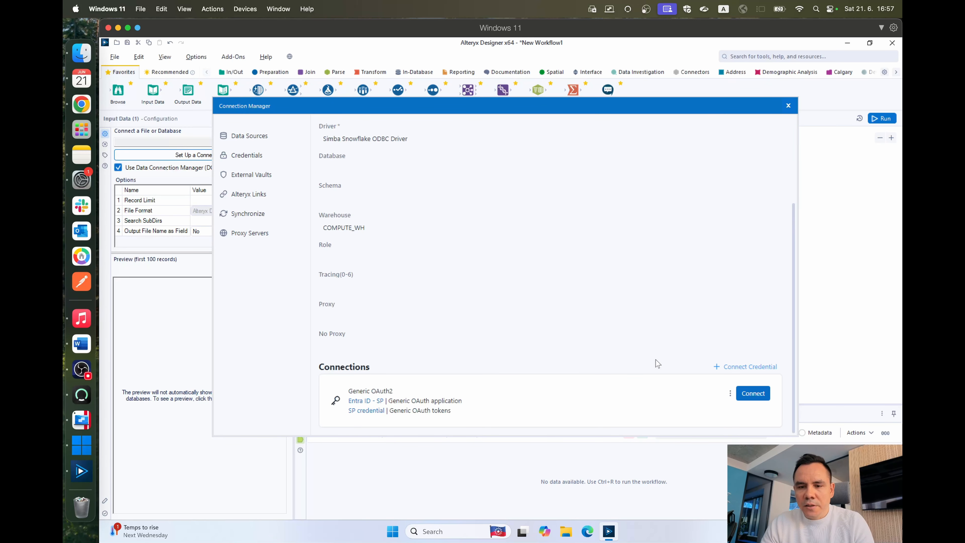
Step: Test the linked Generic OAuth2 connection of the Snowflake data source
left_click(729, 394)
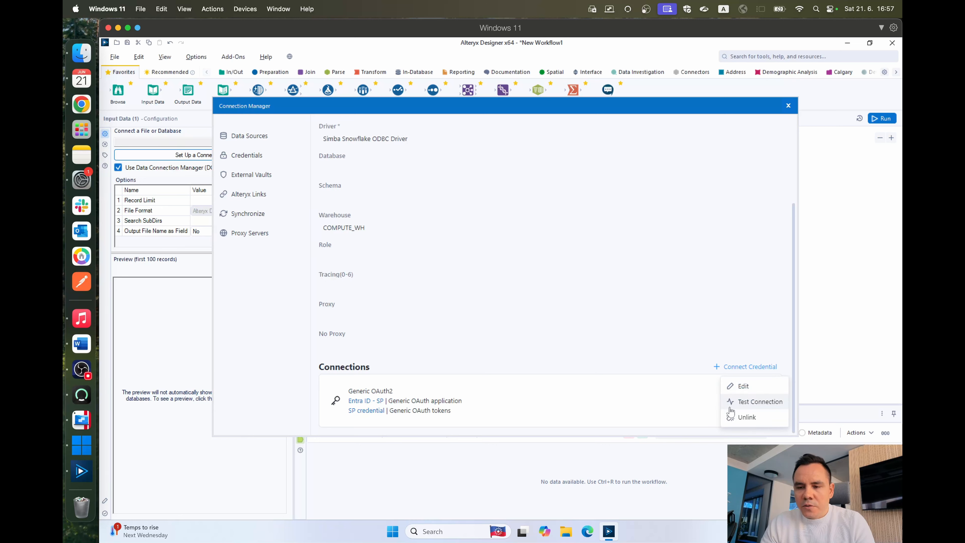
left_click(731, 407)
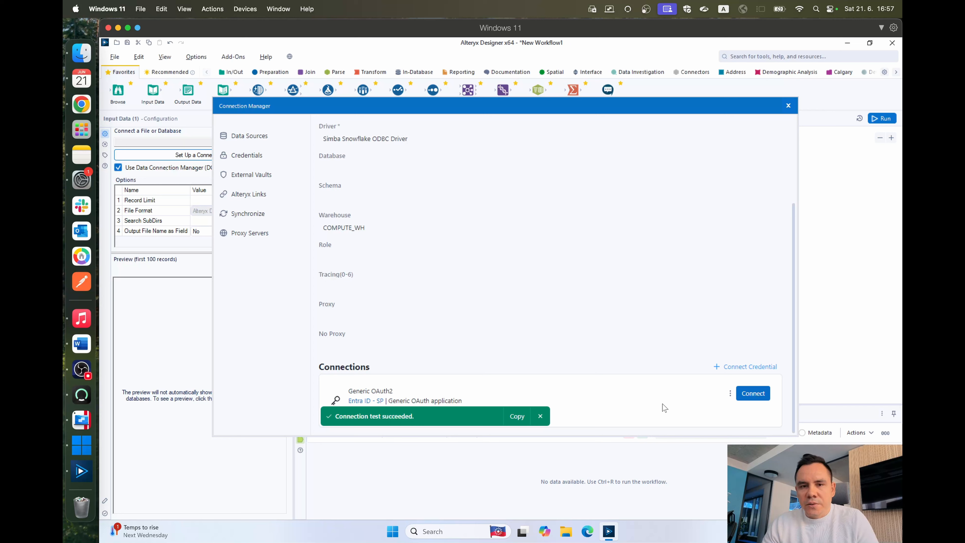
scroll(490, 232, "up", 3)
scroll(532, 383, "down", 3)
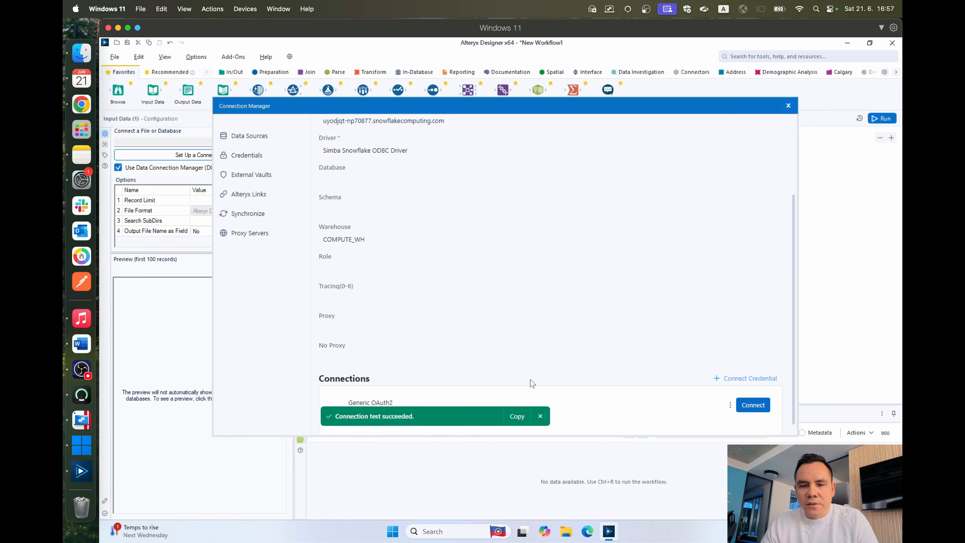
scroll(532, 383, "down", 1)
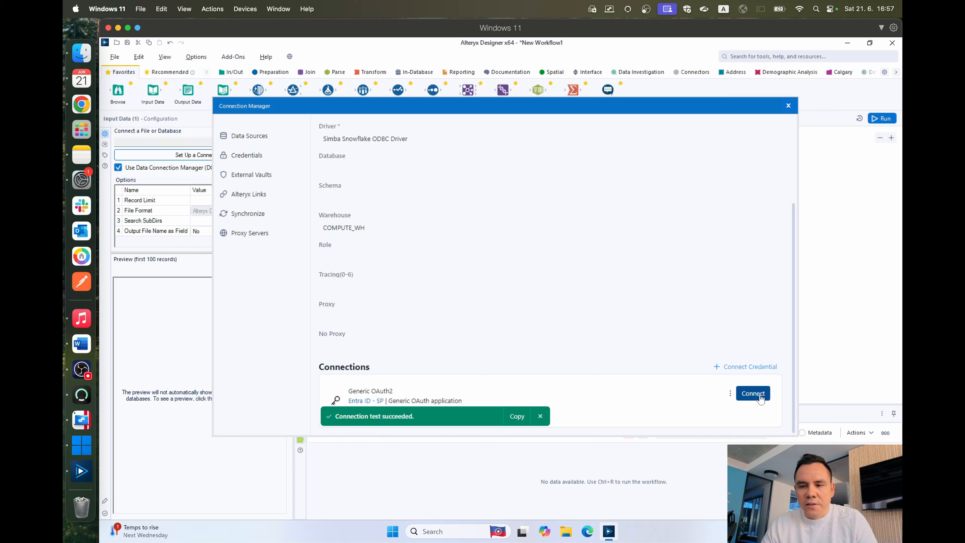
Step: Connect through the linked Generic OAuth2 credentials and choose the CUSTOMER table from TPCH_SF1 in the Snowflake sample database using Visual Query Builder
left_click(752, 395)
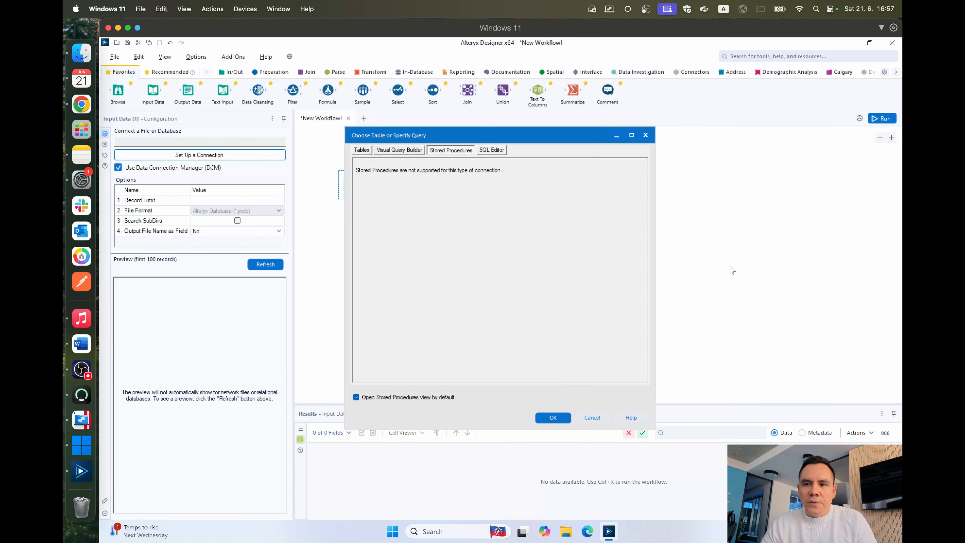
left_click(399, 150)
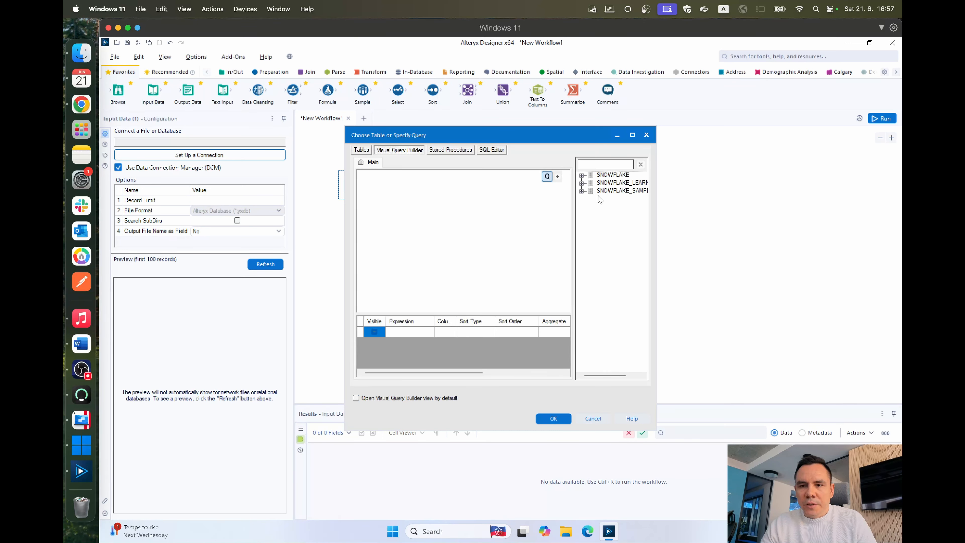
left_click(581, 191)
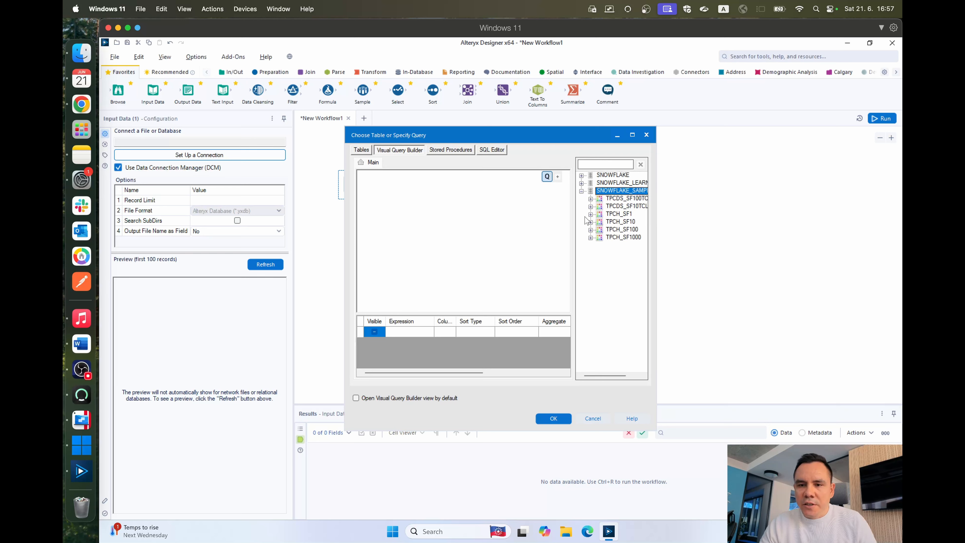
left_click(591, 214)
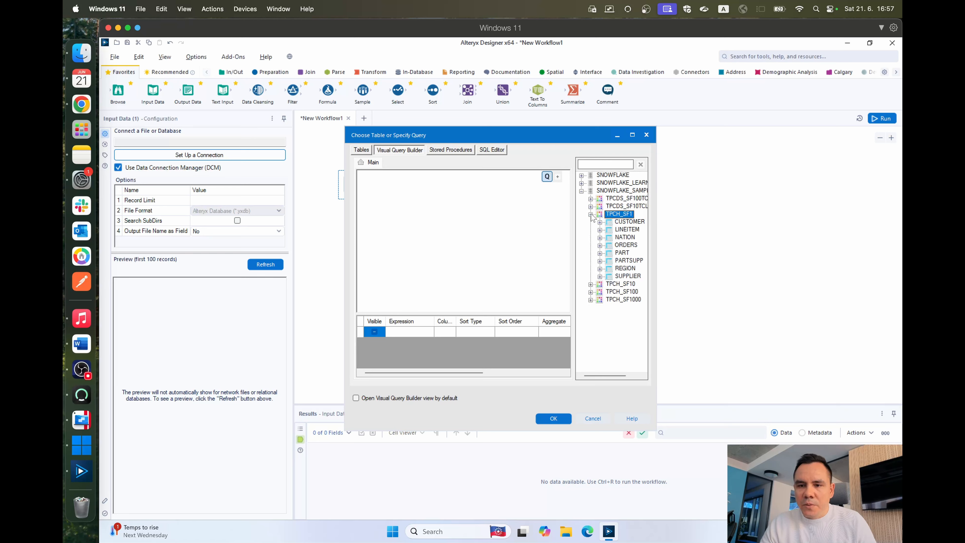
left_click(619, 222)
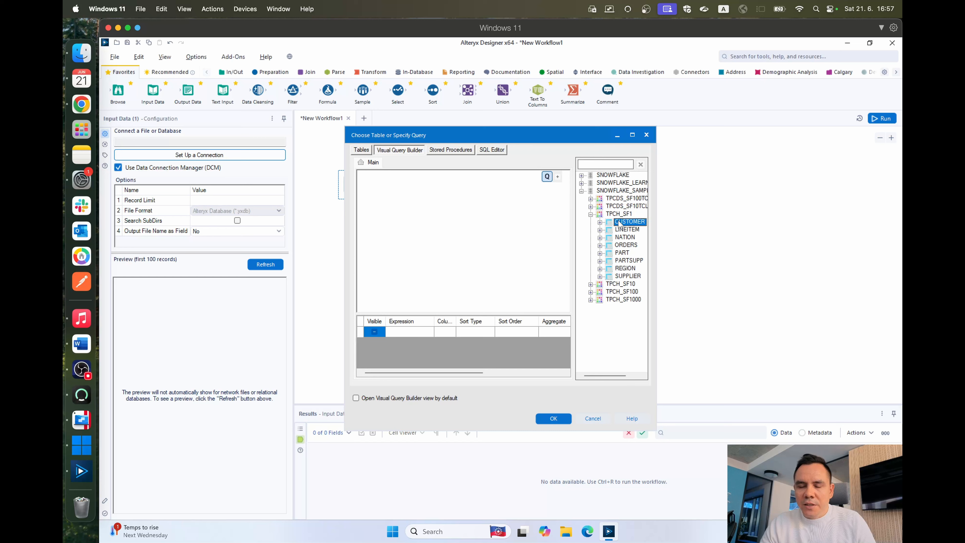
double_click(618, 222)
left_click(553, 419)
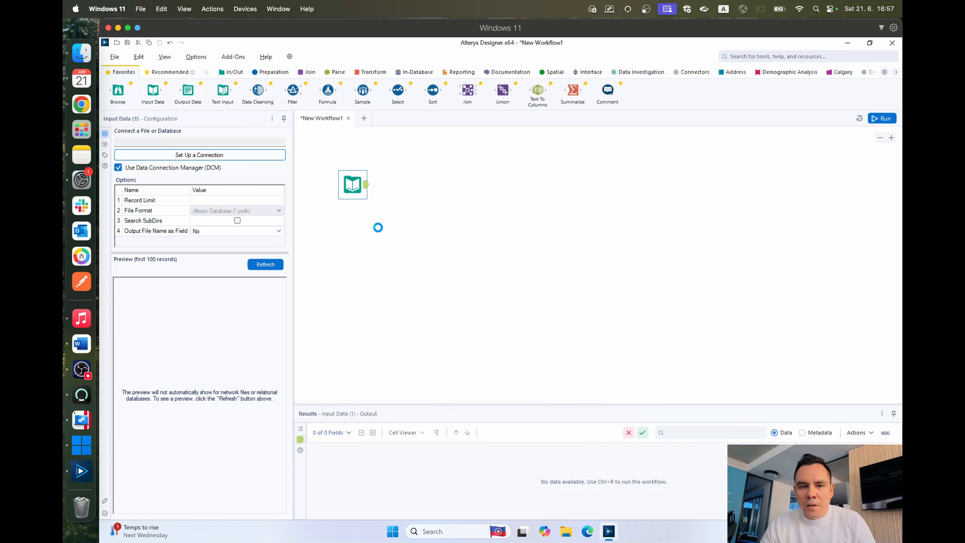
Step: Limit the Input Data tool to 100 records and attach a Browse tool to its output
left_click(241, 199)
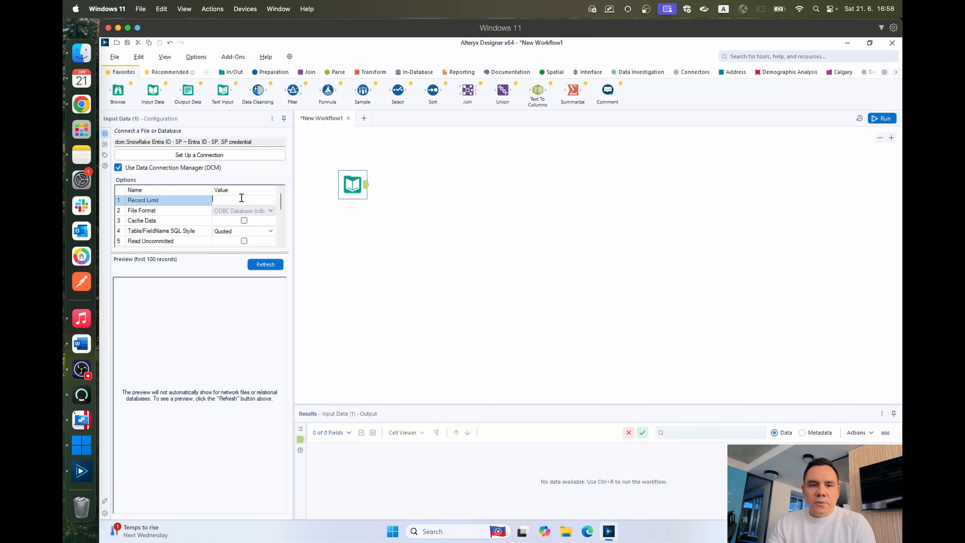
type("100")
key("Return")
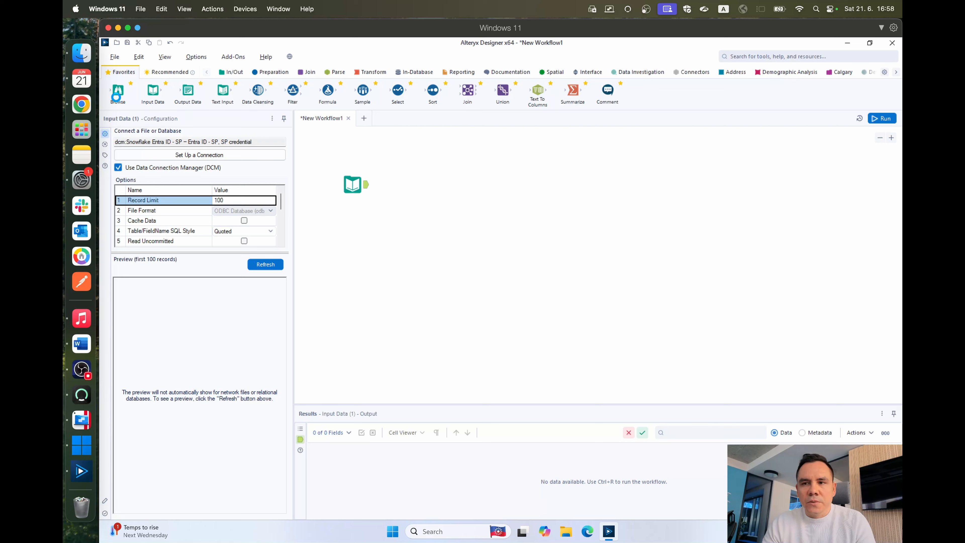
left_click(113, 94)
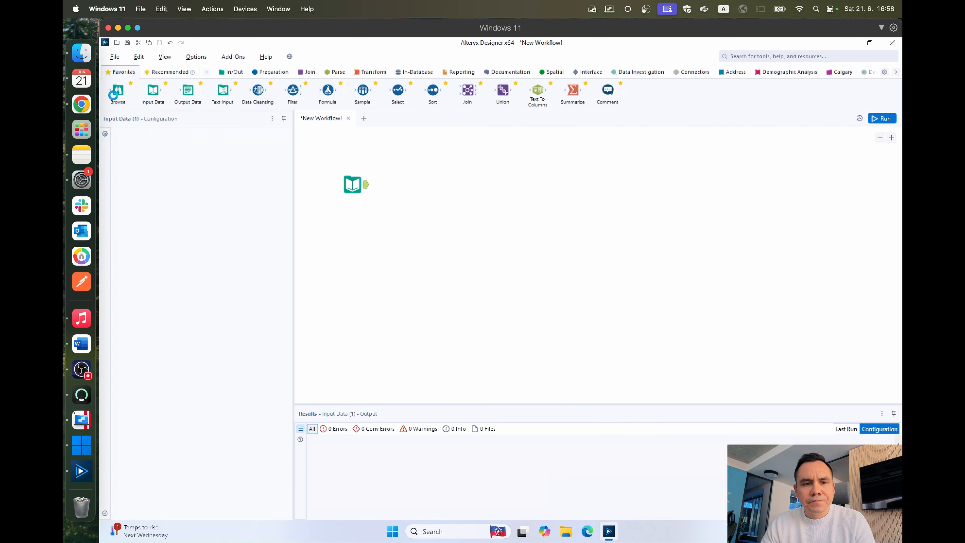
mouse_move(113, 94)
left_mouse_down()
mouse_move(379, 160)
mouse_move(415, 203)
mouse_move(412, 183)
left_mouse_up()
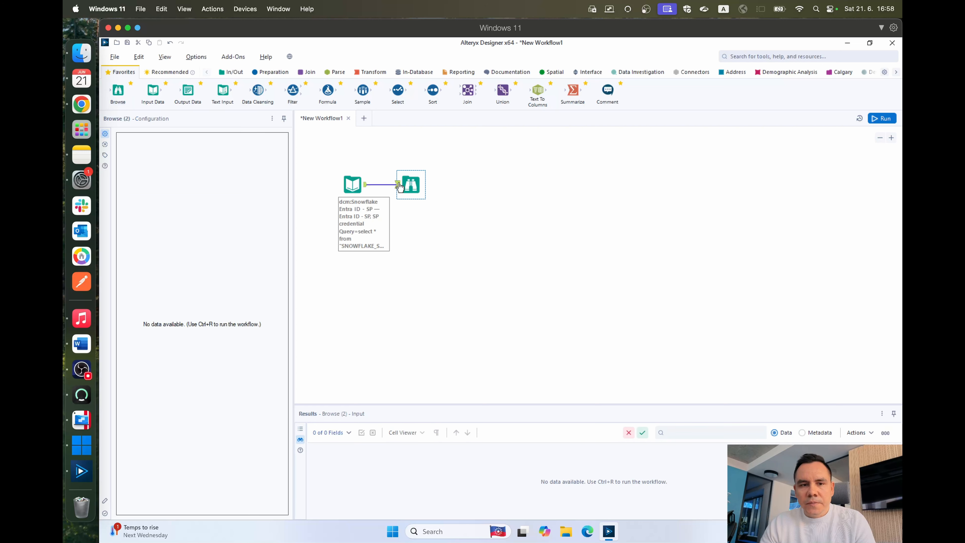
Step: Run the workflow and enlarge the results area to review the returned customer records
left_click(881, 118)
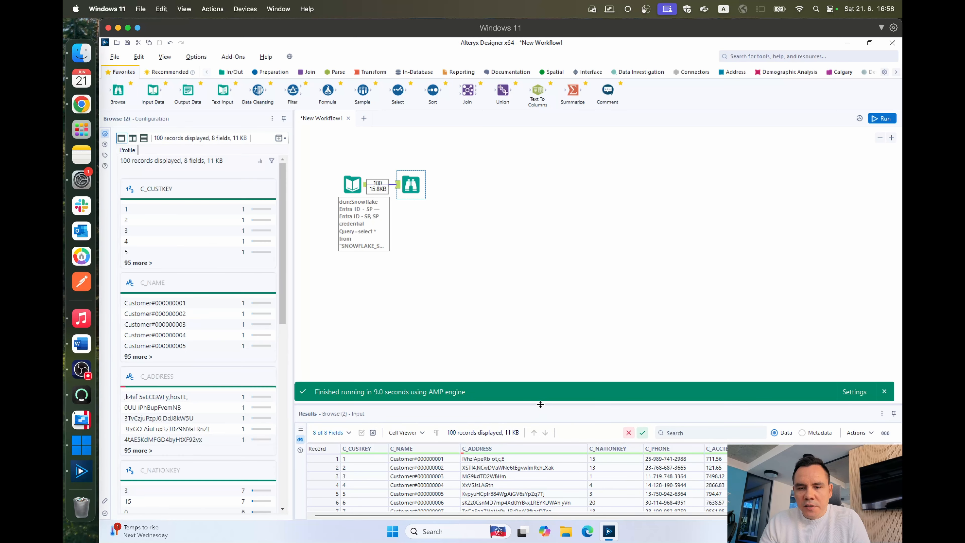
left_click_drag(542, 403, 532, 256)
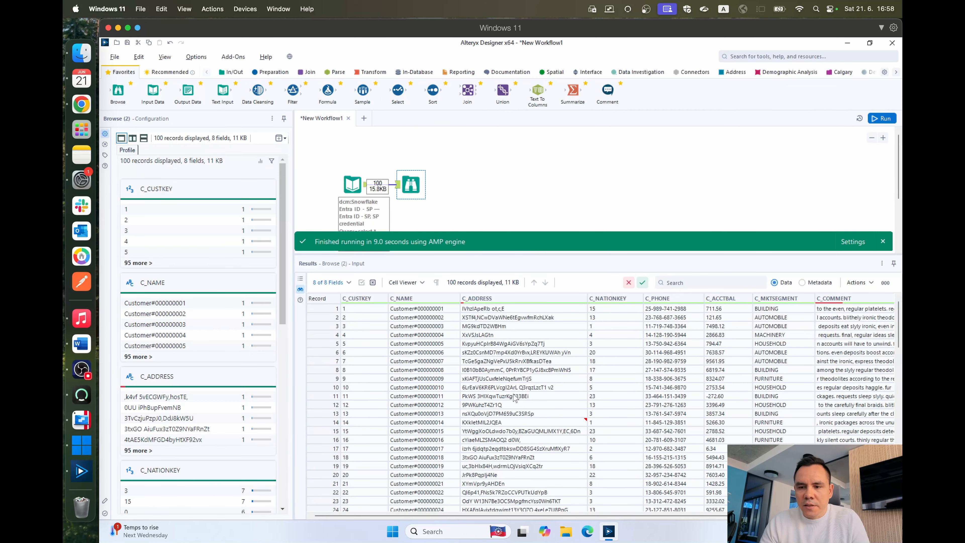
scroll(514, 398, "down", 13)
scroll(514, 398, "up", 13)
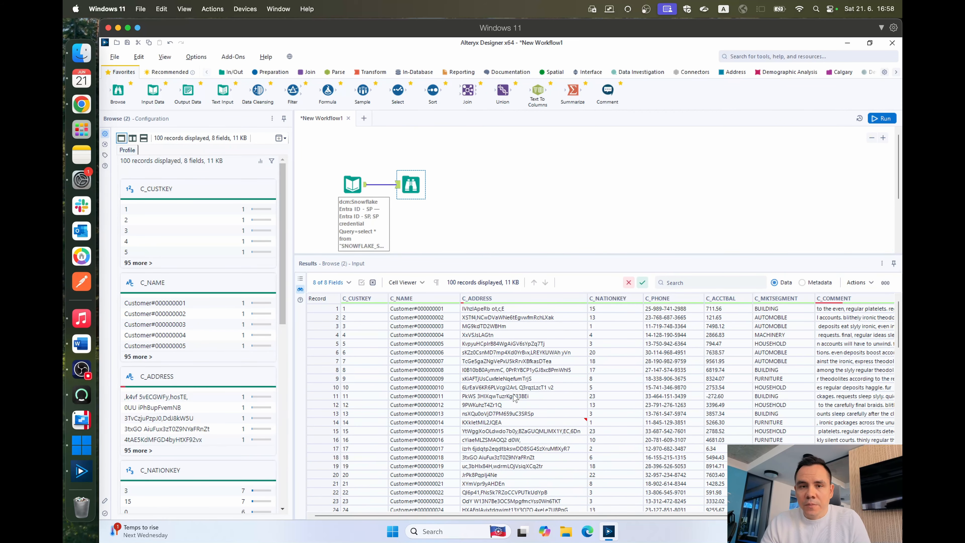